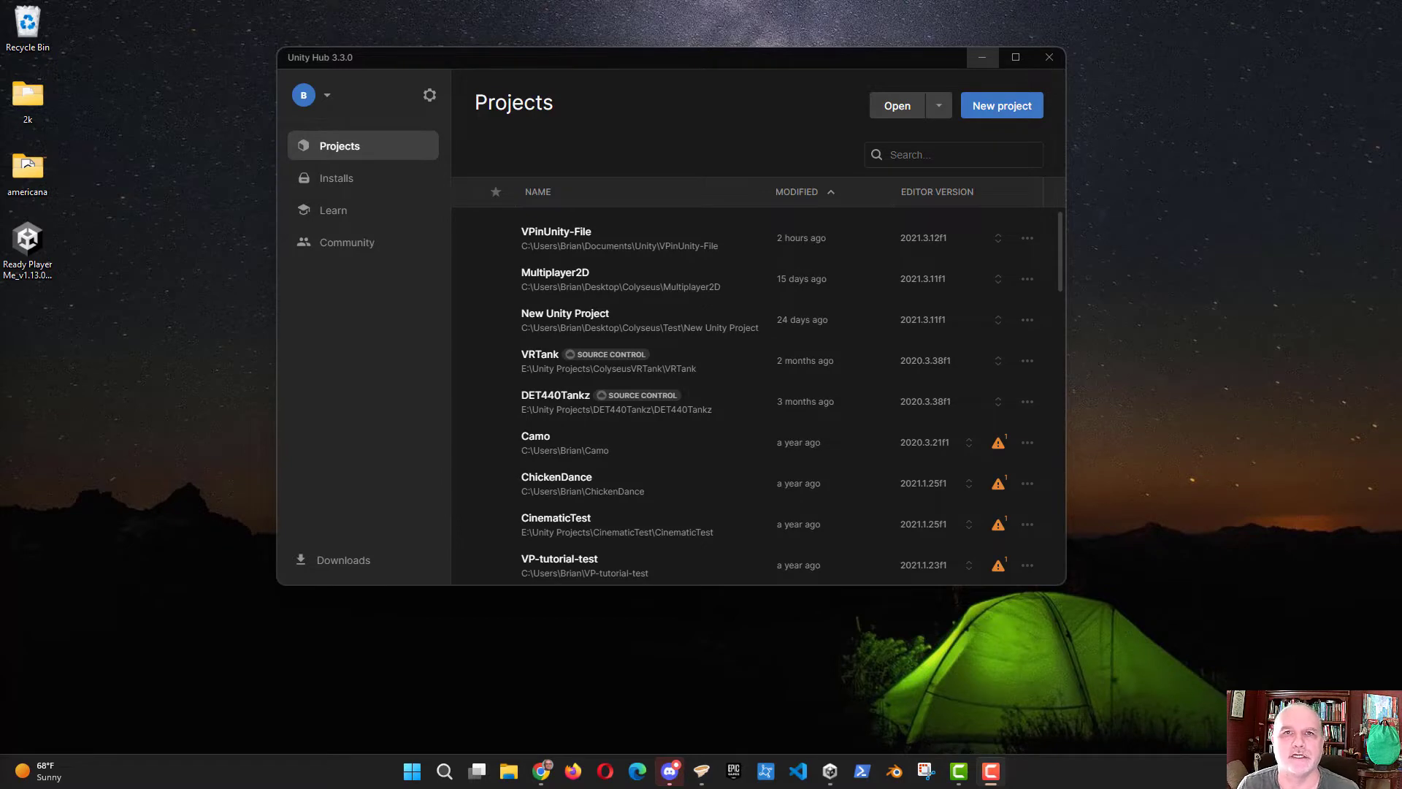
Step: Create a new 3D project named GreenScreen_File from Unity Hub
{"action": "left_click", "coordinate": [977, 111]}
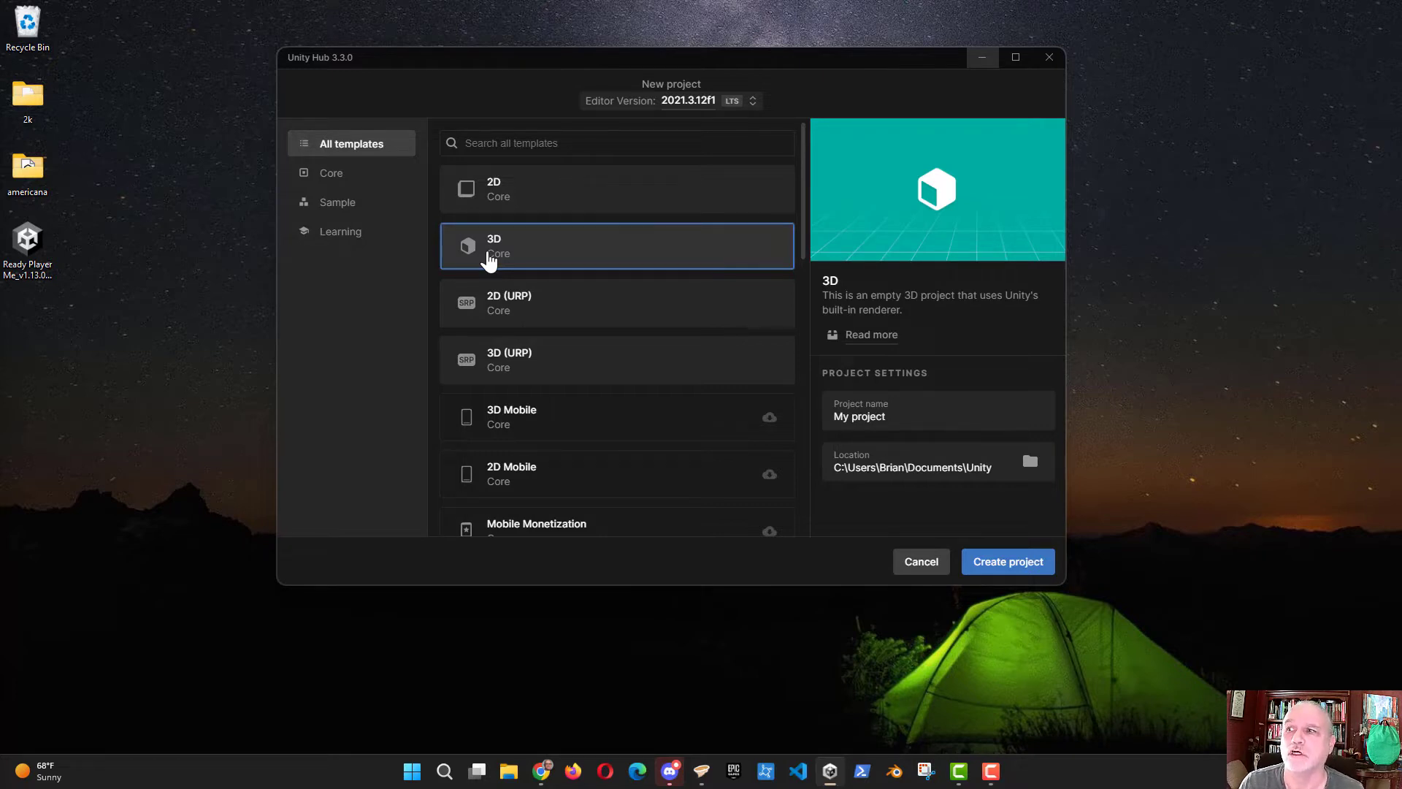
{"action": "double_click", "coordinate": [908, 417]}
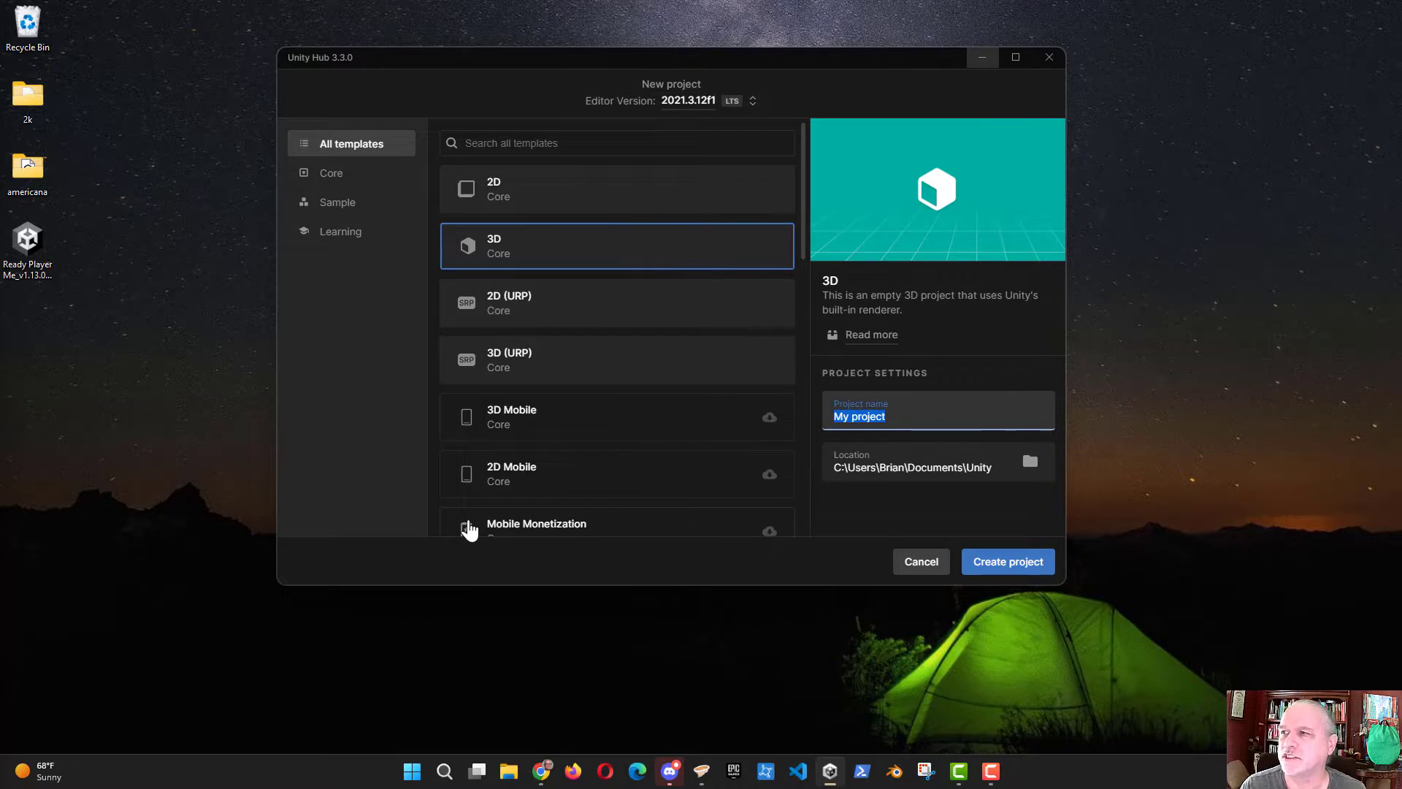
{"action": "type", "text": "GreenScreen_File"}
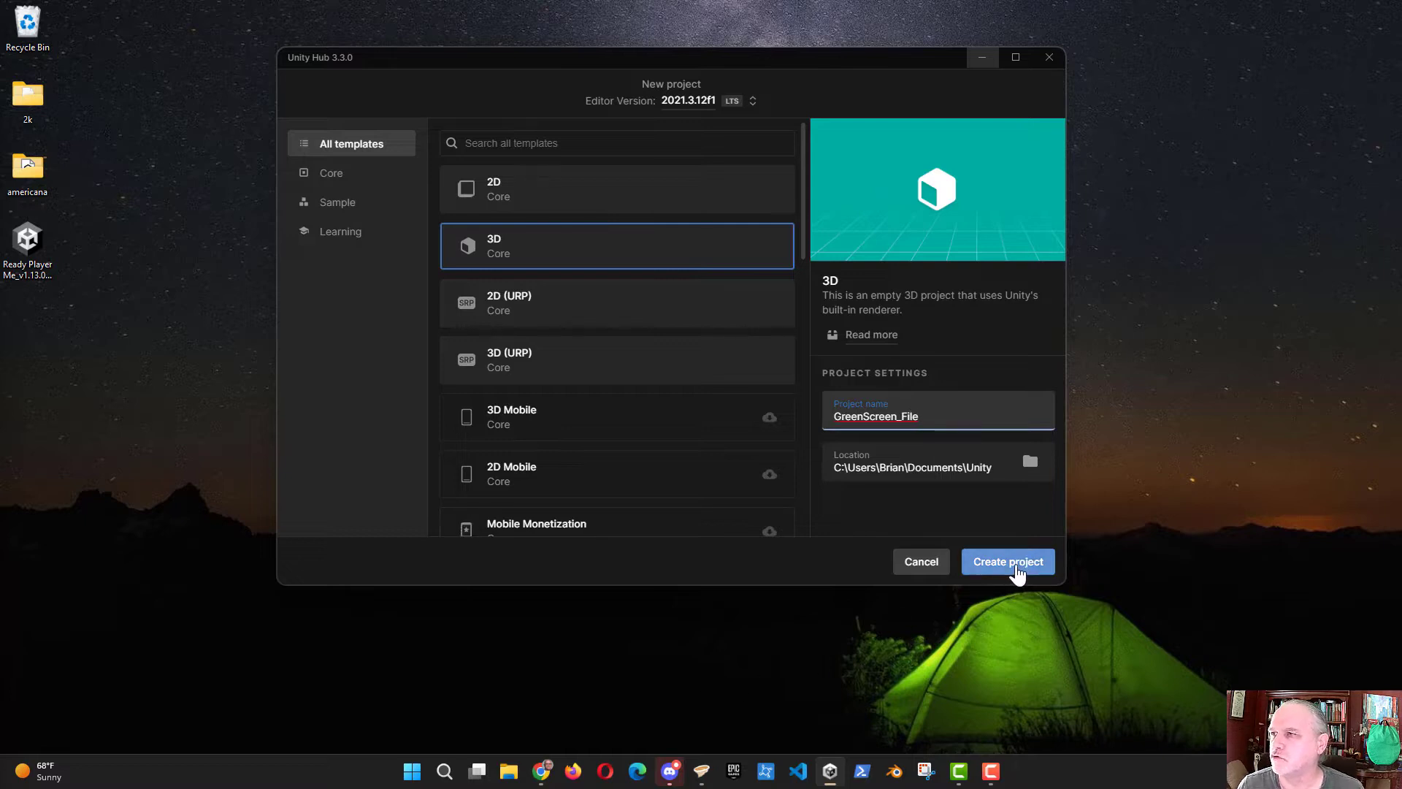
{"action": "left_click", "coordinate": [1009, 569]}
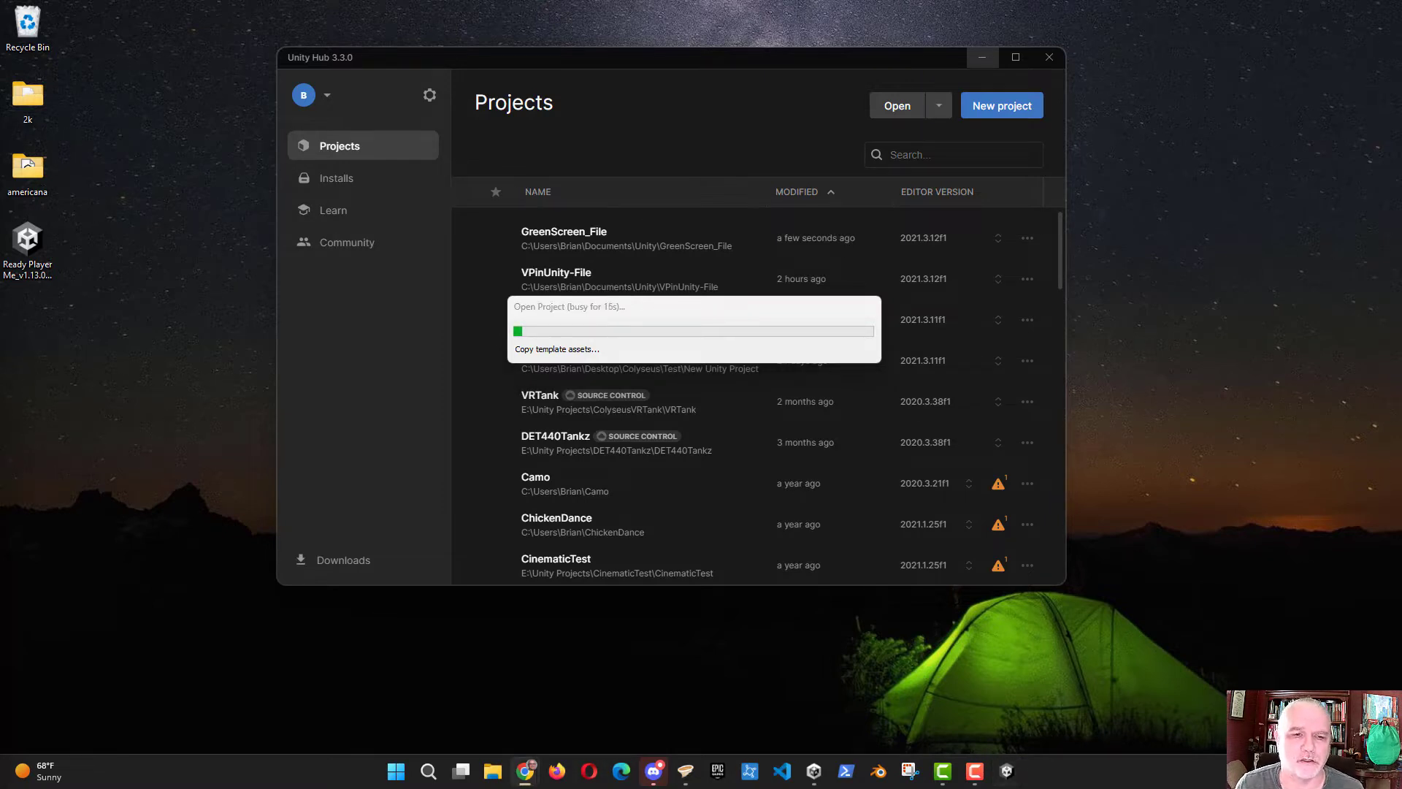
Step: Keep the kit download at Unity software and Builtin render engine, then minimize Chrome
{"action": "left_click", "coordinate": [526, 771]}
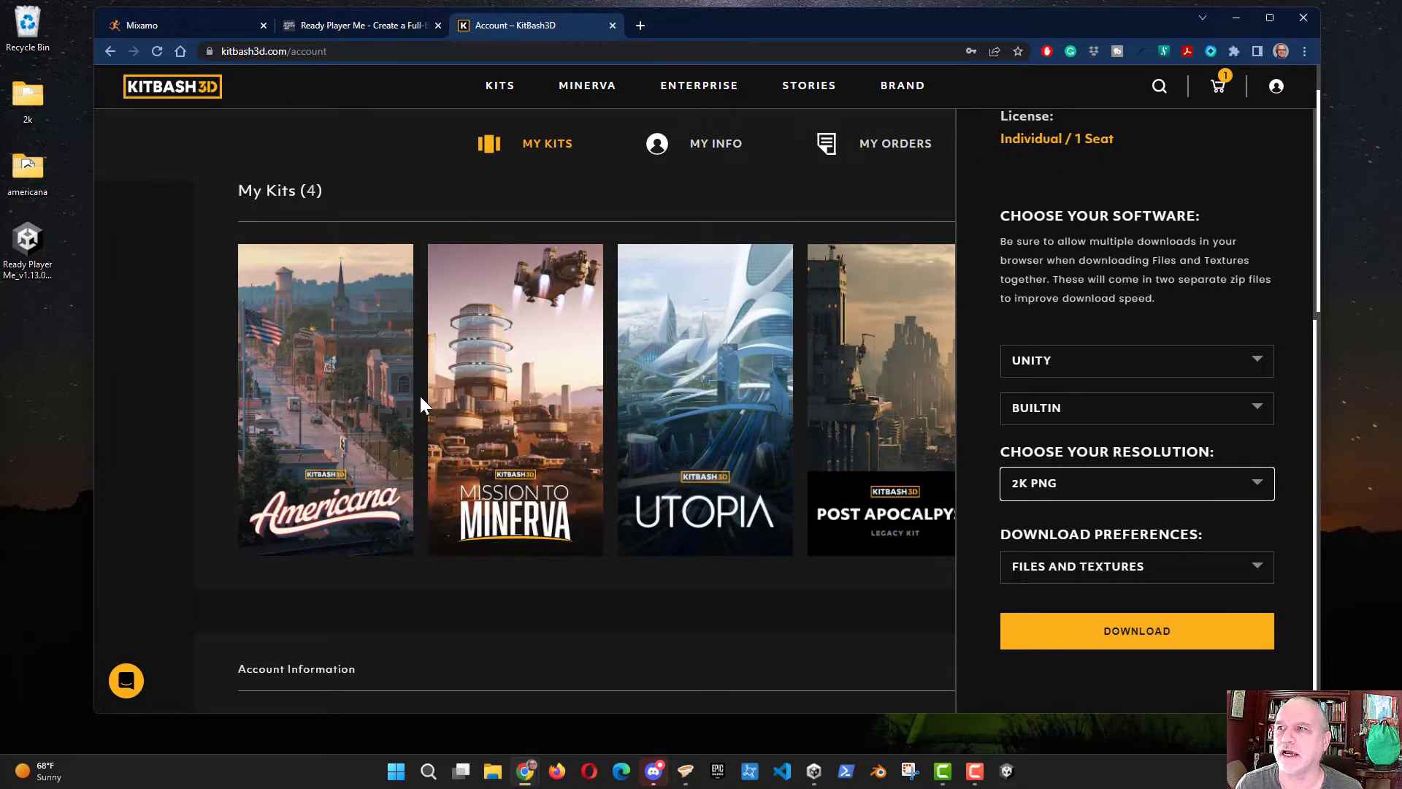
{"action": "scroll", "coordinate": [312, 489], "scroll_direction": "down", "scroll_amount": 1}
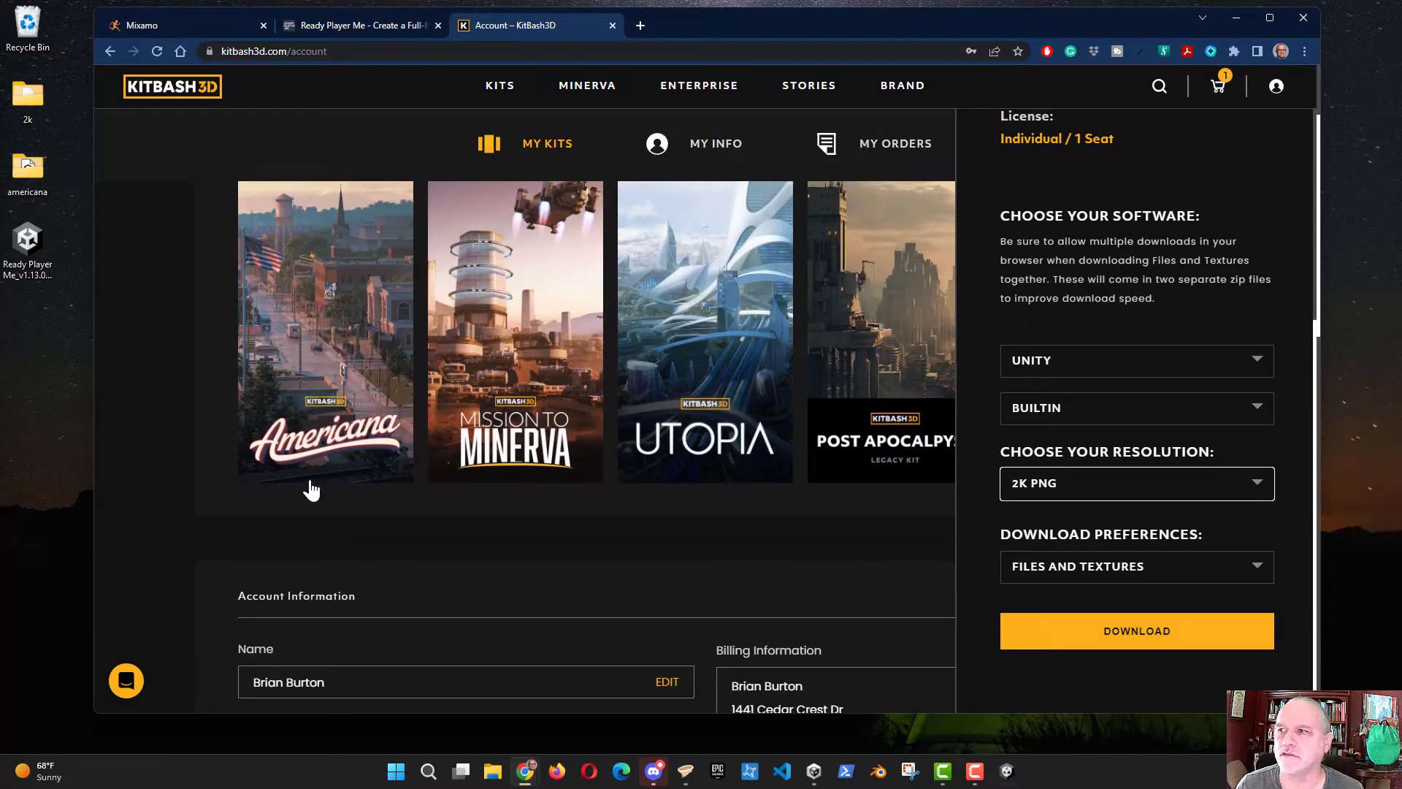
{"action": "scroll", "coordinate": [311, 495], "scroll_direction": "up", "scroll_amount": 2}
{"action": "scroll", "coordinate": [313, 499], "scroll_direction": "down", "scroll_amount": 2}
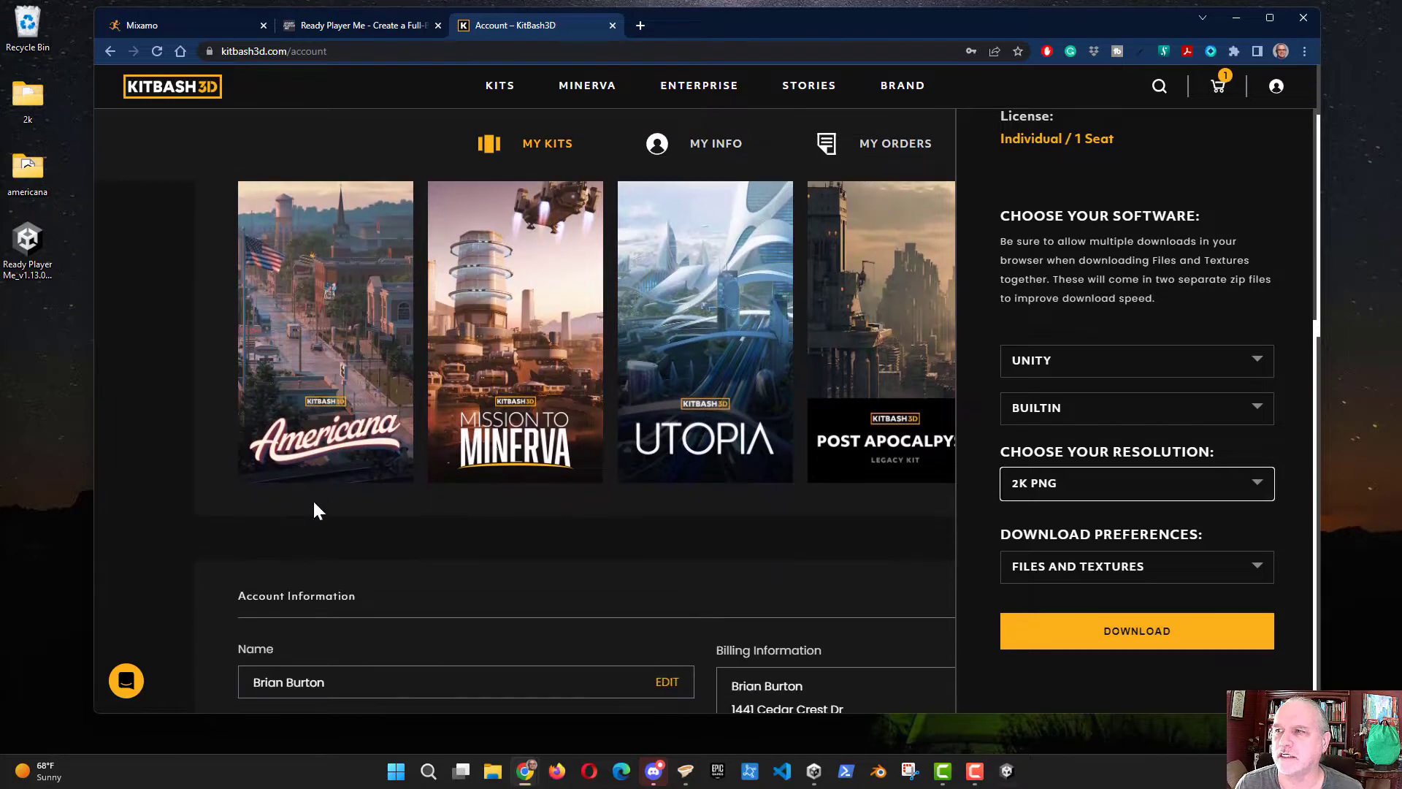
{"action": "scroll", "coordinate": [314, 500], "scroll_direction": "up", "scroll_amount": 1}
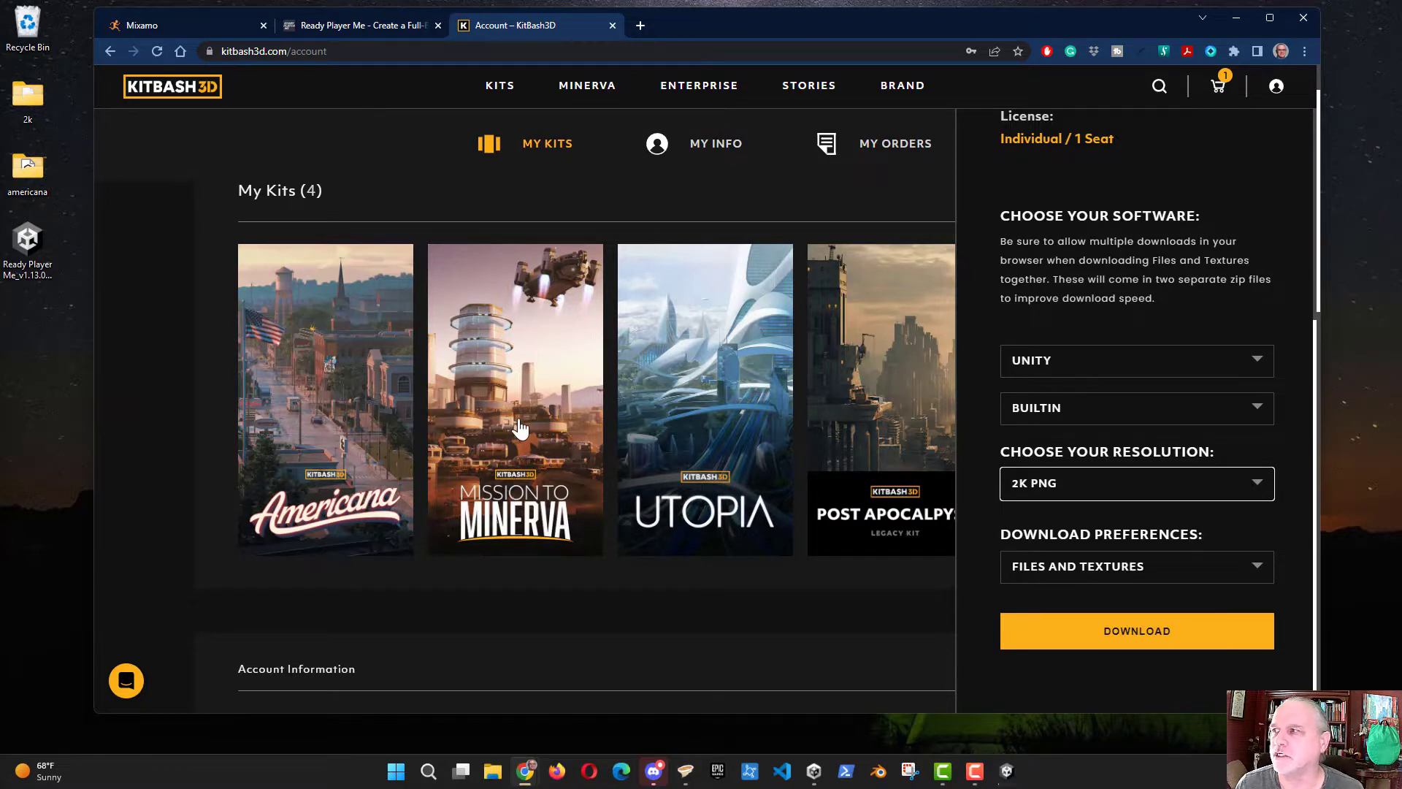
{"action": "scroll", "coordinate": [1007, 327], "scroll_direction": "up", "scroll_amount": 2}
{"action": "scroll", "coordinate": [1044, 358], "scroll_direction": "up", "scroll_amount": 2}
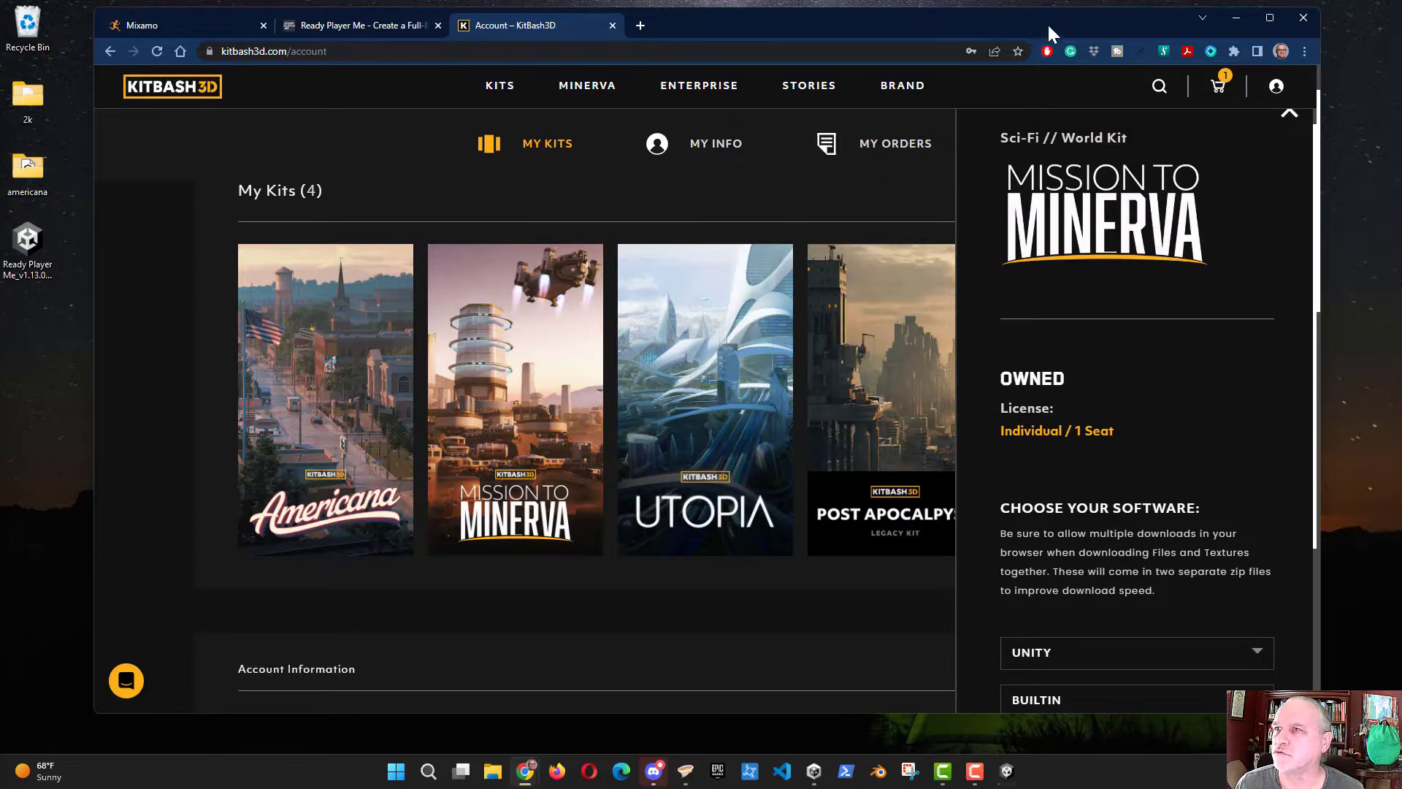
{"action": "left_click_drag", "start_coordinate": [1043, 21], "coordinate": [1004, 17]}
{"action": "scroll", "coordinate": [1044, 349], "scroll_direction": "down", "scroll_amount": 3}
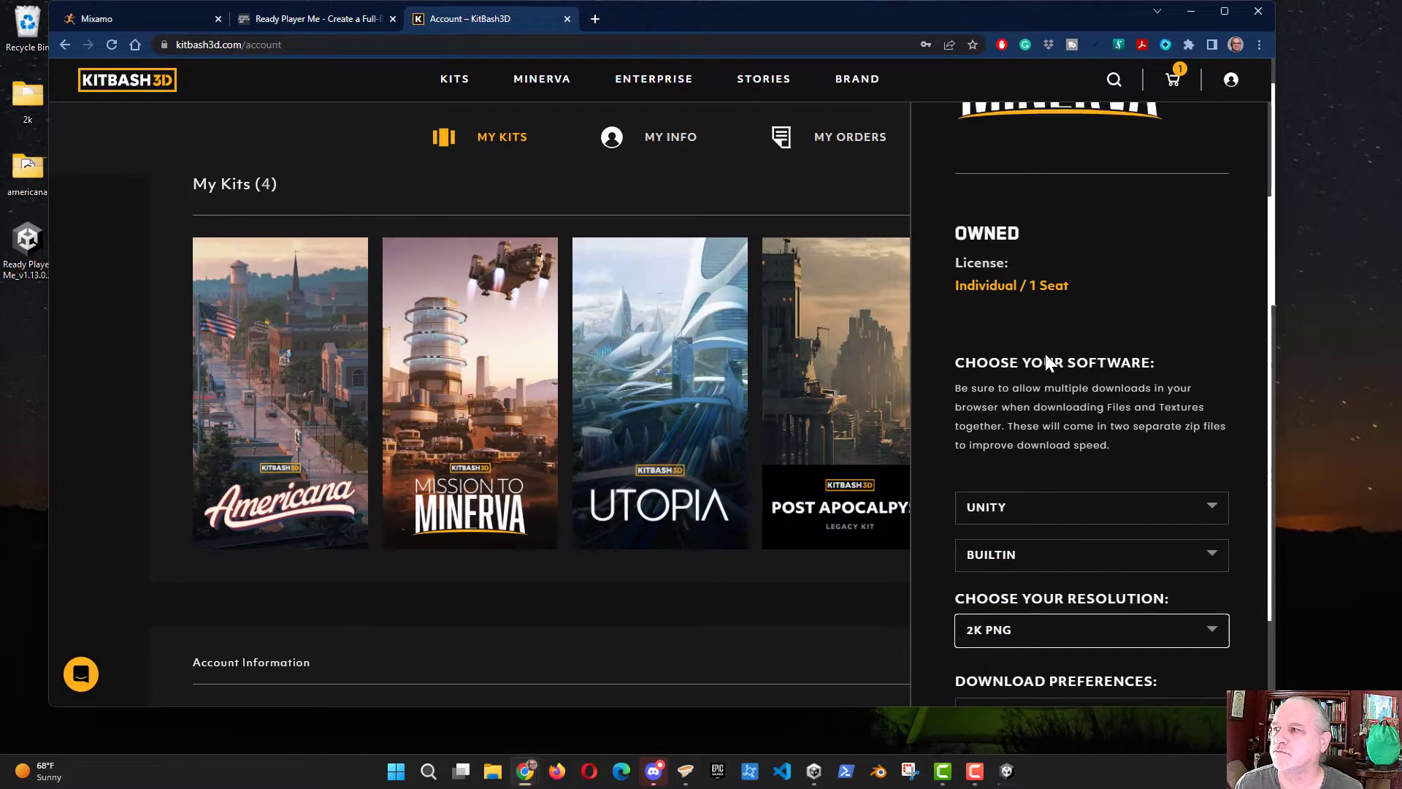
{"action": "left_click", "coordinate": [1019, 351]}
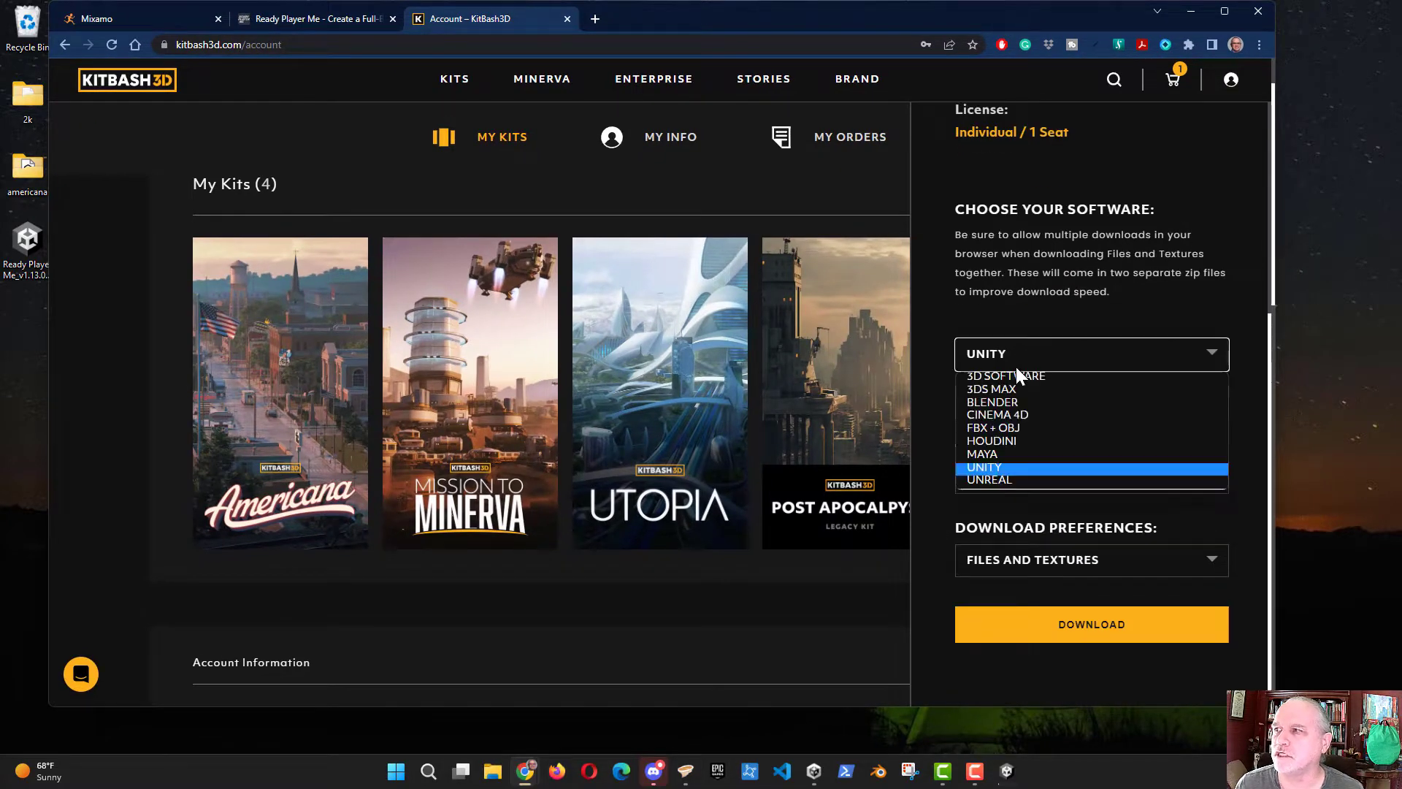
{"action": "left_click", "coordinate": [1017, 465]}
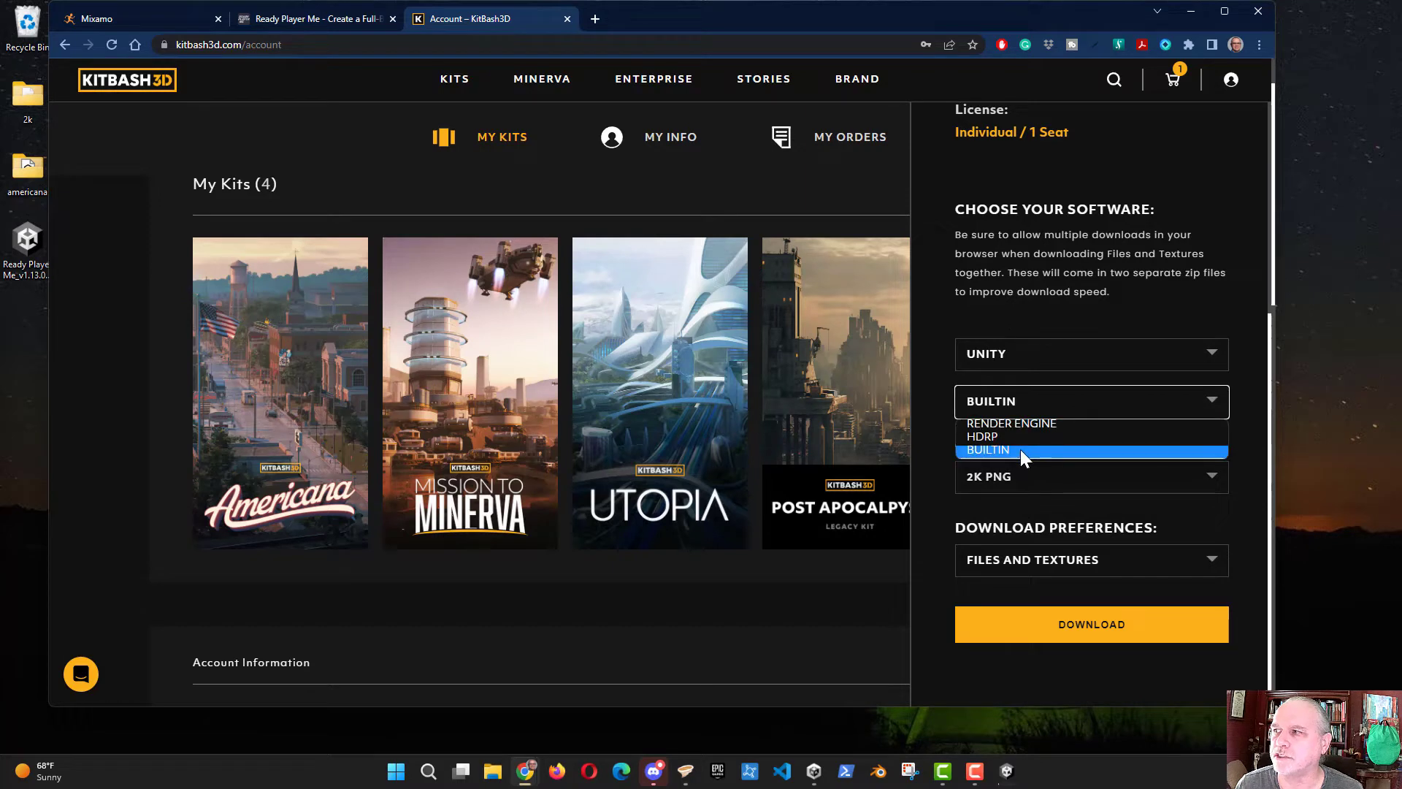
{"action": "left_click", "coordinate": [1019, 449]}
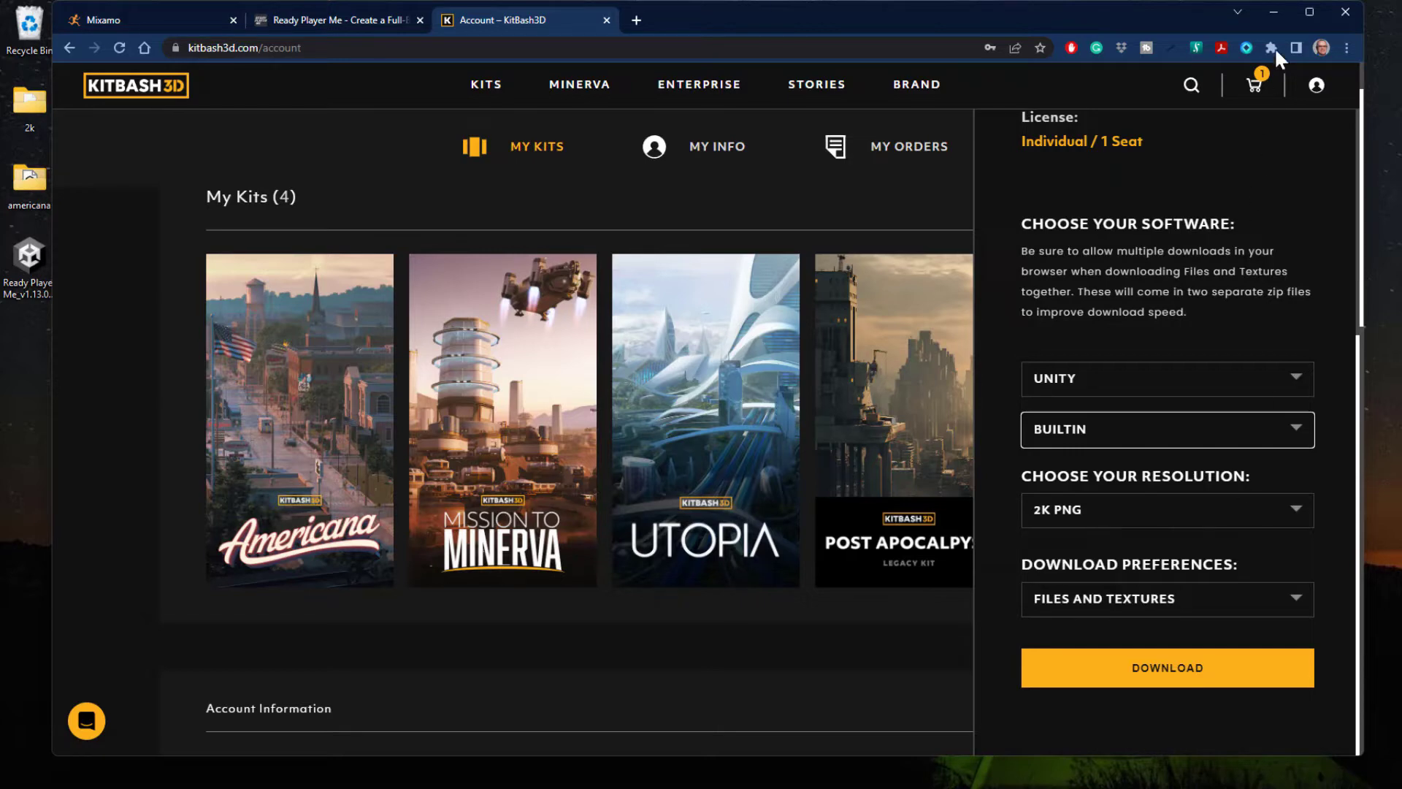
{"action": "left_click", "coordinate": [1274, 12]}
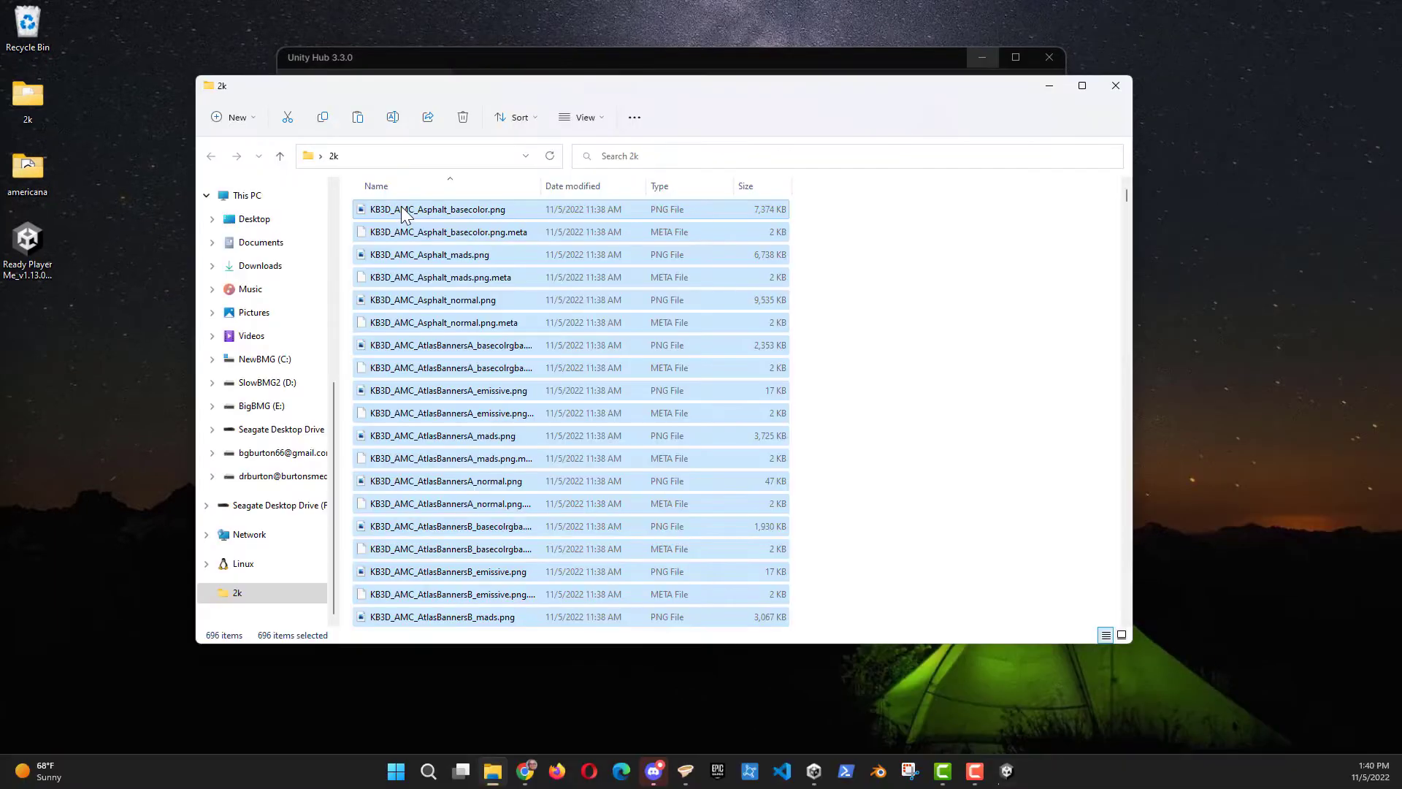
Step: Review the 2k texture files against the CommonTextures folder and close the 2k window
{"action": "double_click", "coordinate": [33, 171]}
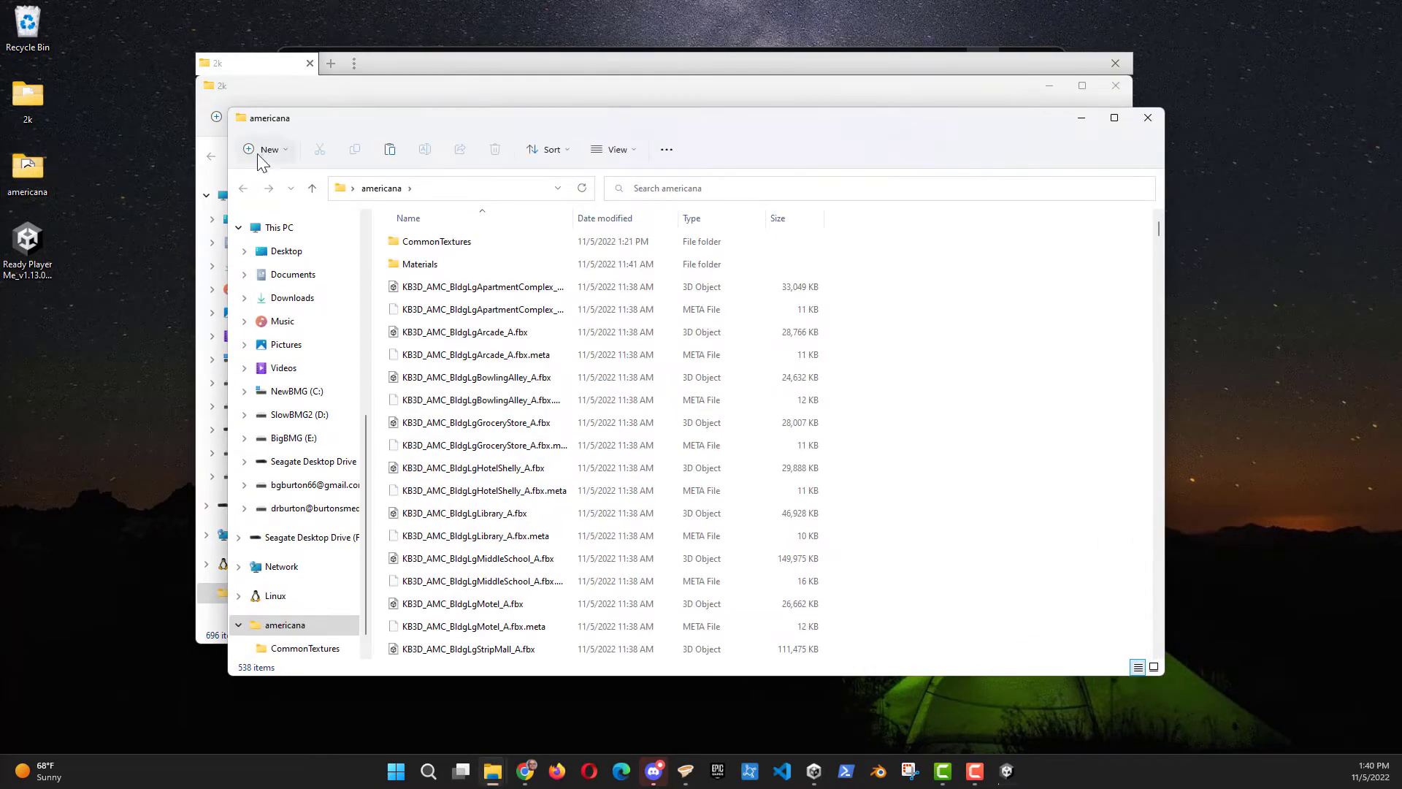
{"action": "mouse_move", "coordinate": [300, 648]}
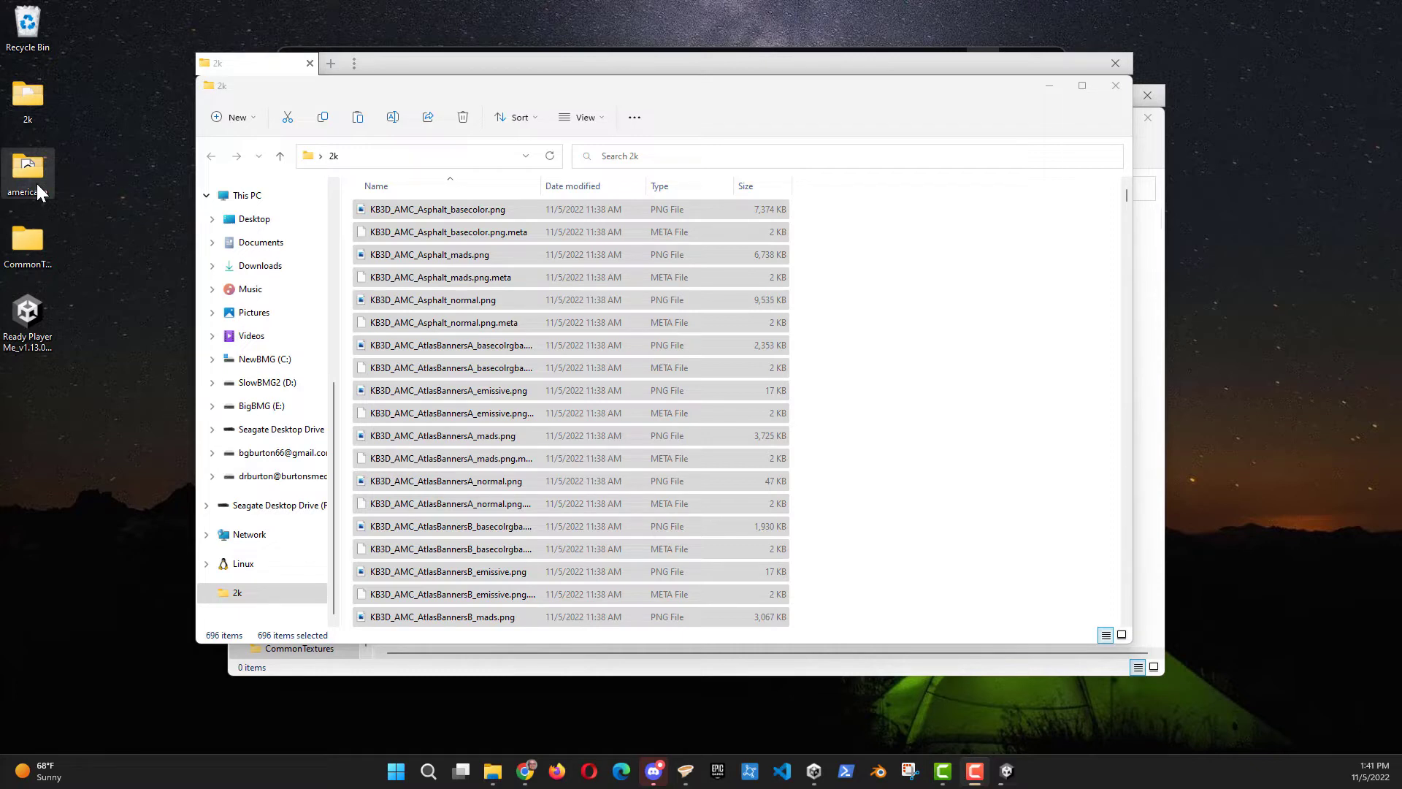
{"action": "left_click", "coordinate": [29, 248]}
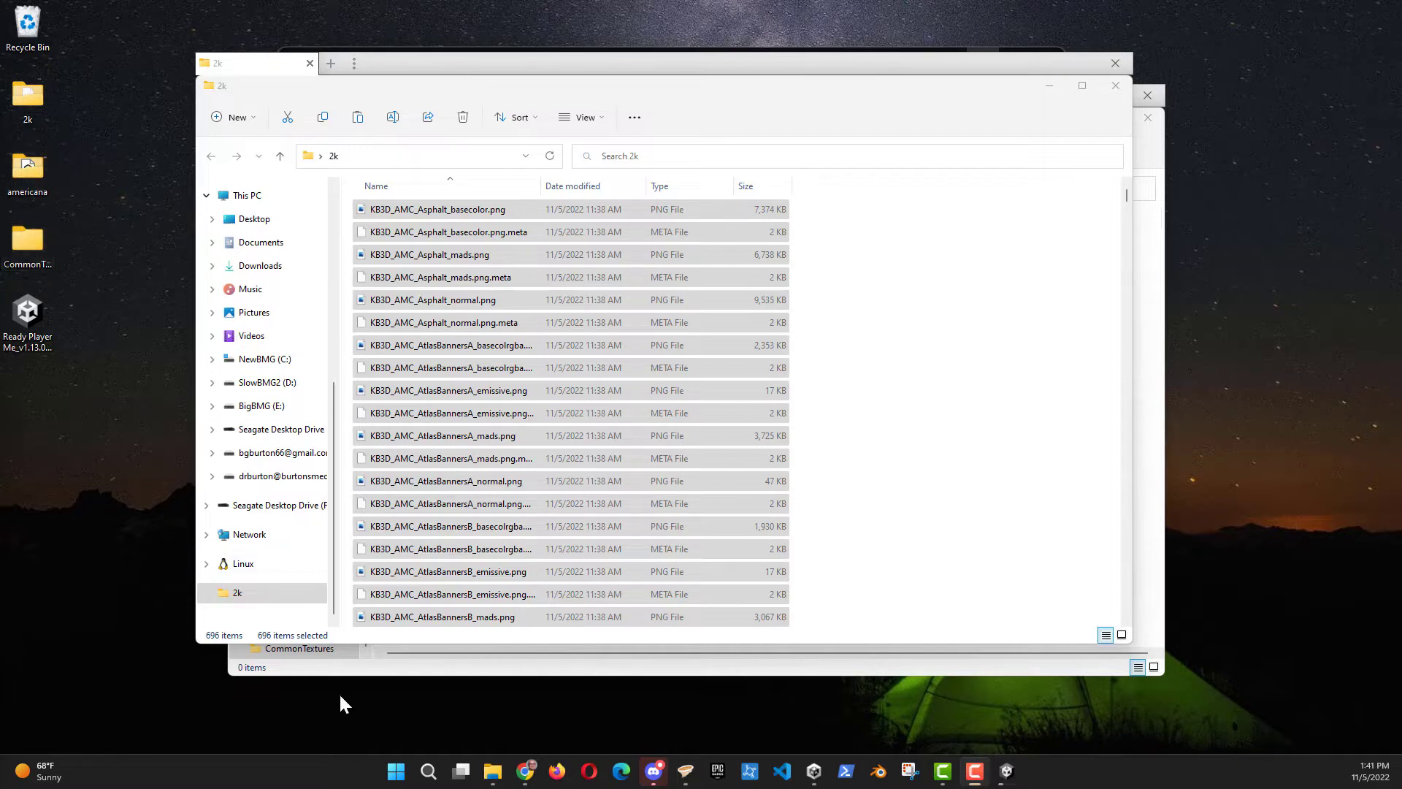
{"action": "left_click", "coordinate": [379, 670]}
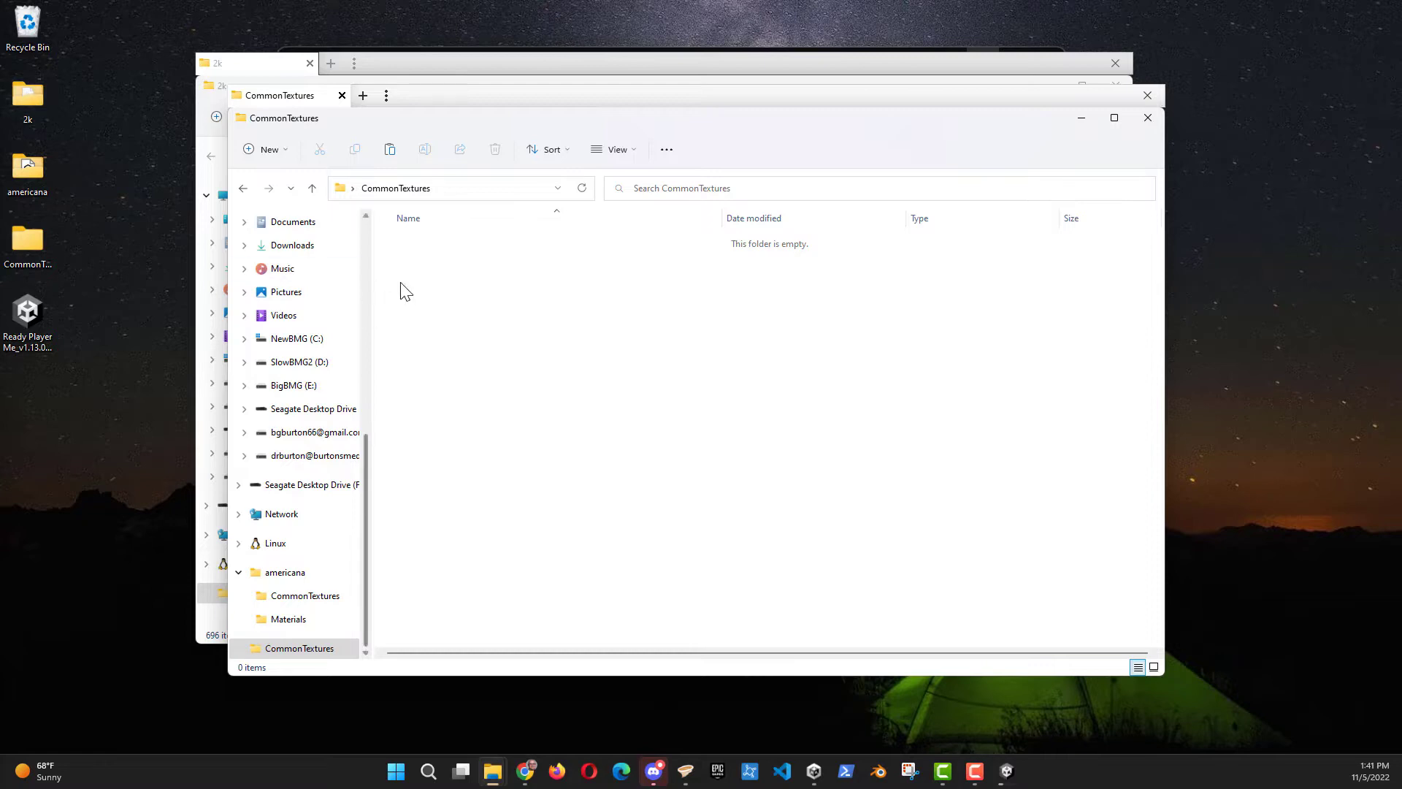
{"action": "right_click", "coordinate": [430, 288]}
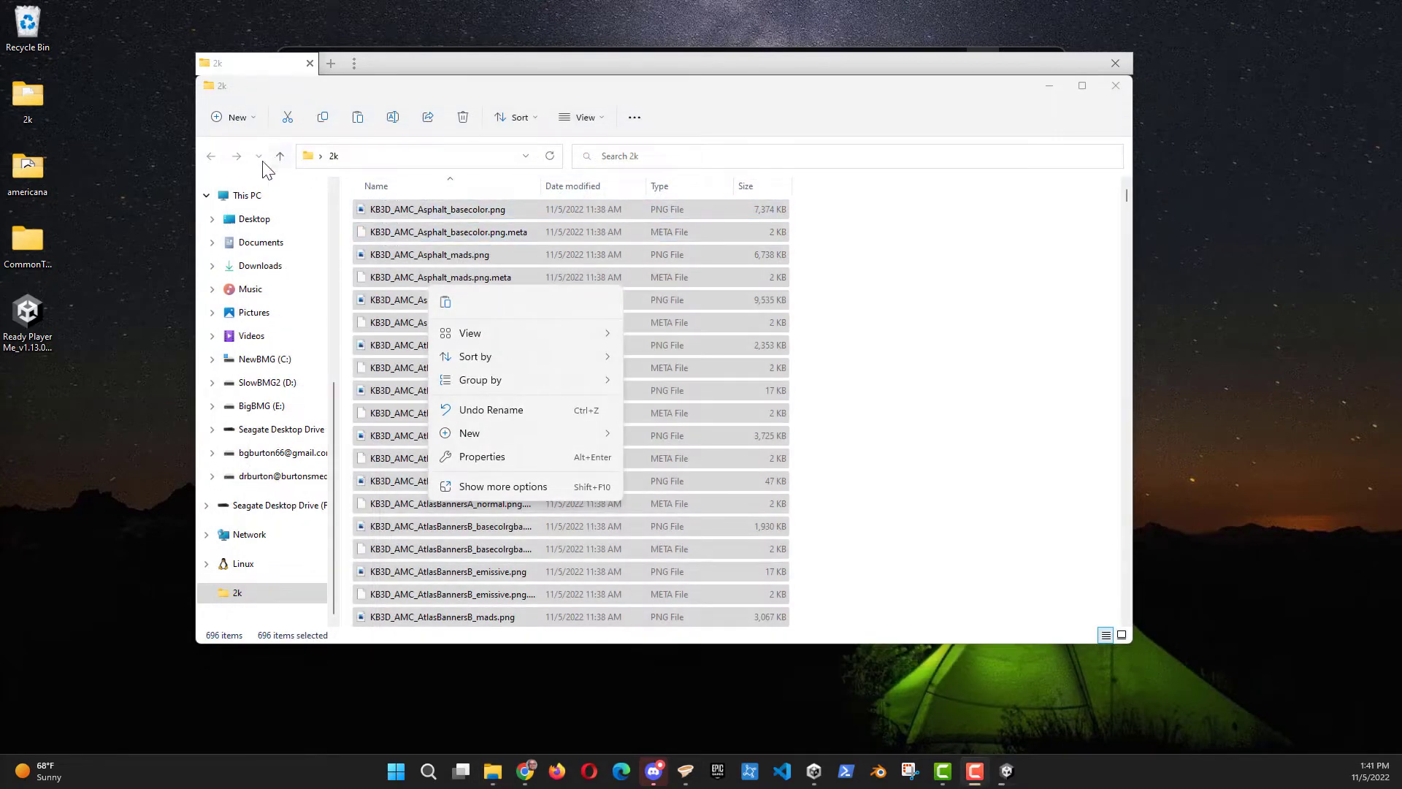
{"action": "left_click", "coordinate": [164, 218]}
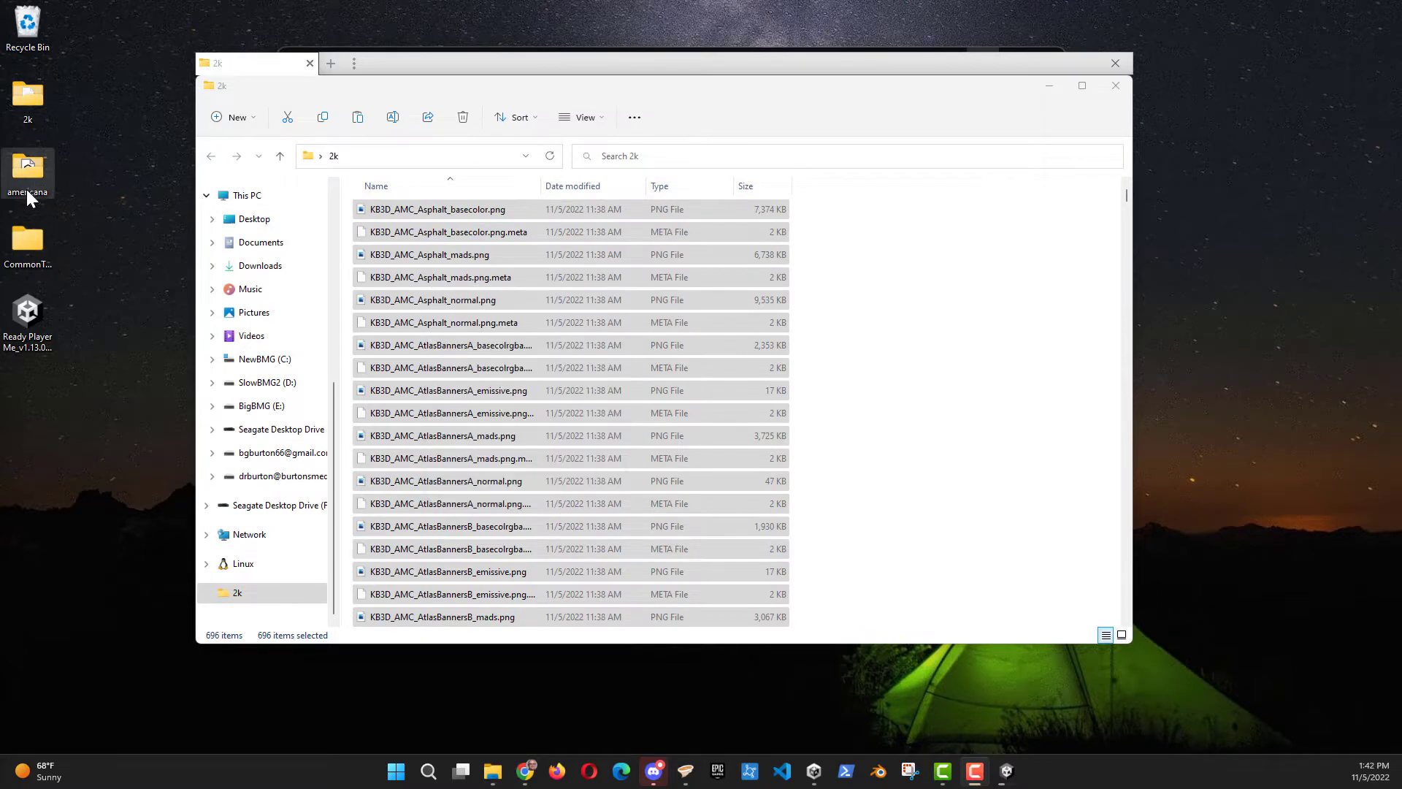
{"action": "left_click", "coordinate": [1115, 63]}
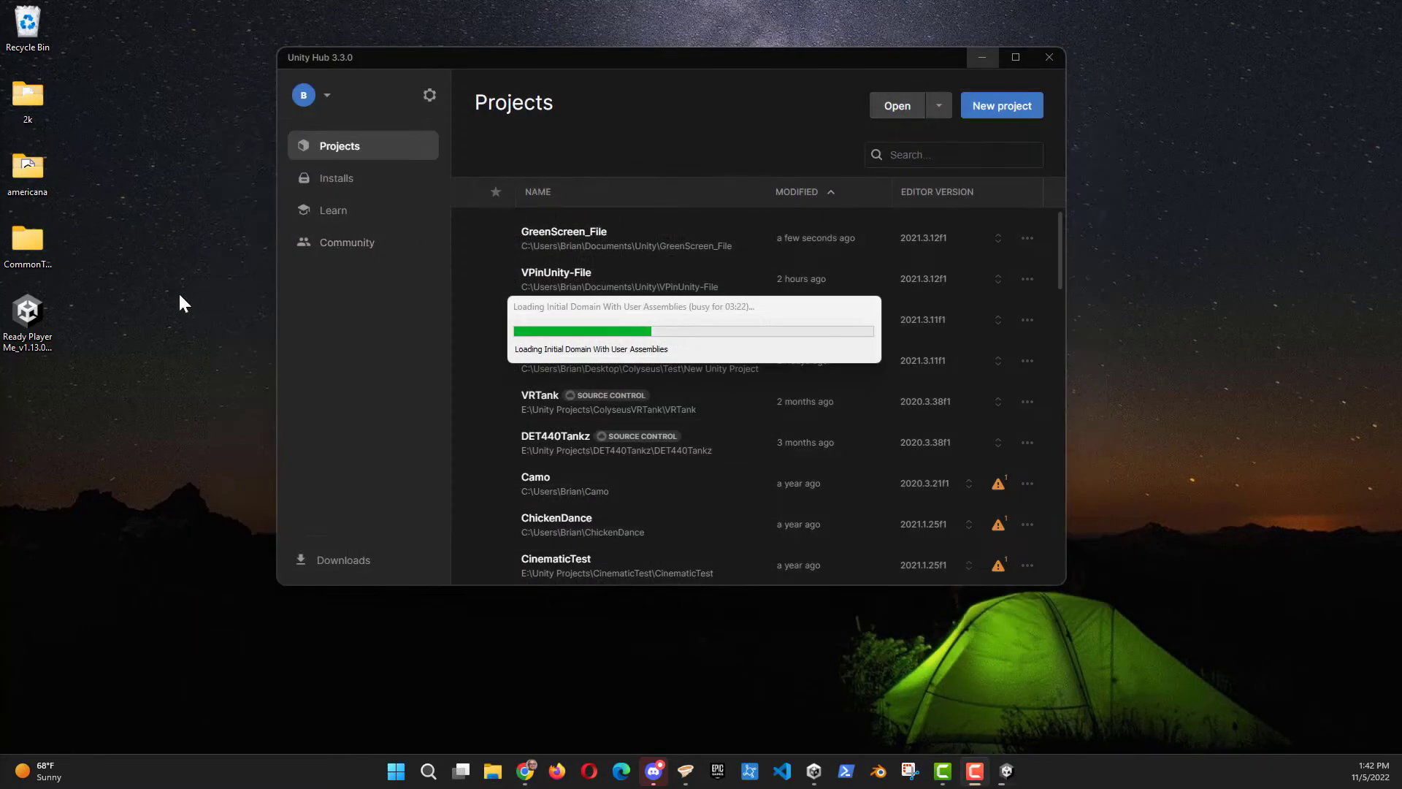
Step: Check americana's CommonTextures holds the textures, then recycle the leftover desktop folders
{"action": "double_click", "coordinate": [31, 169]}
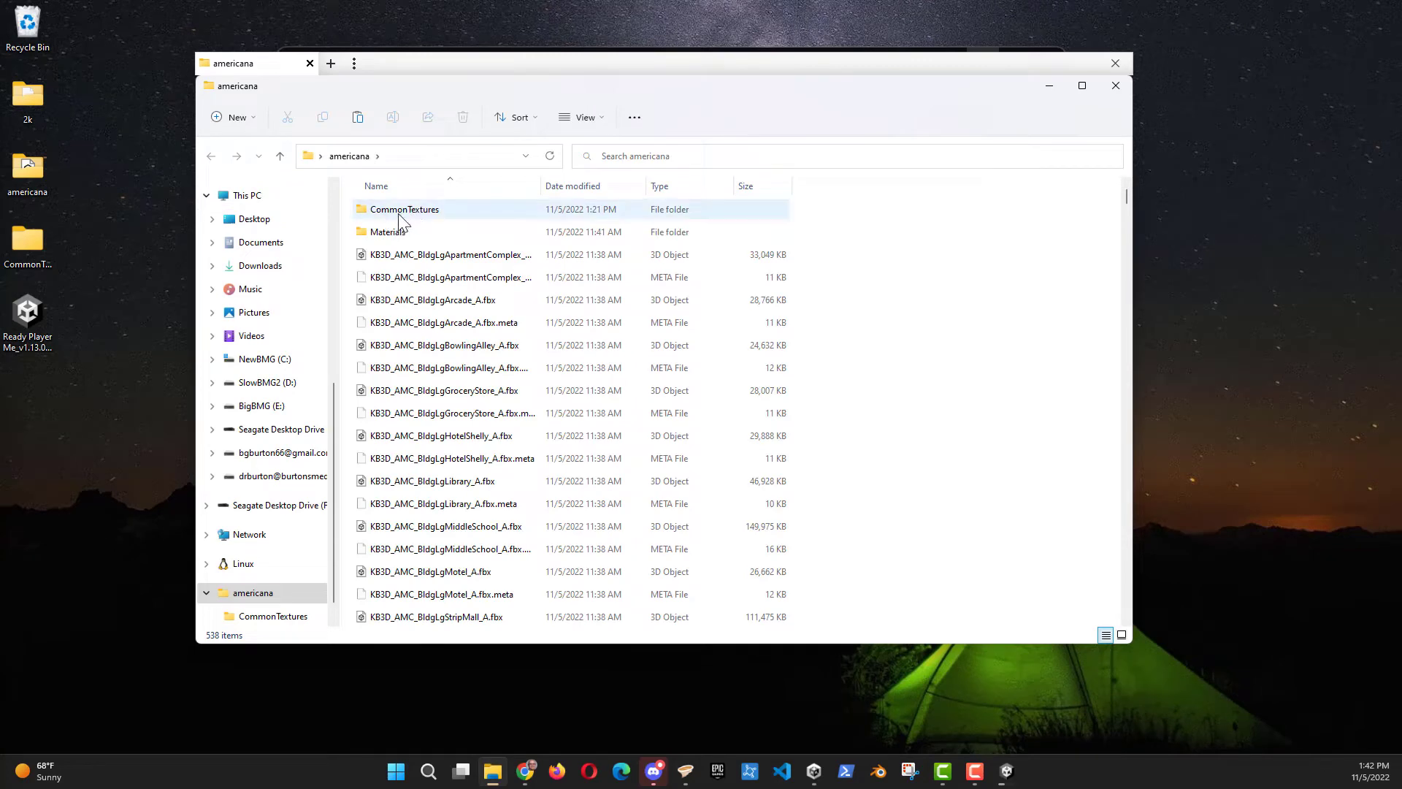
{"action": "double_click", "coordinate": [404, 212]}
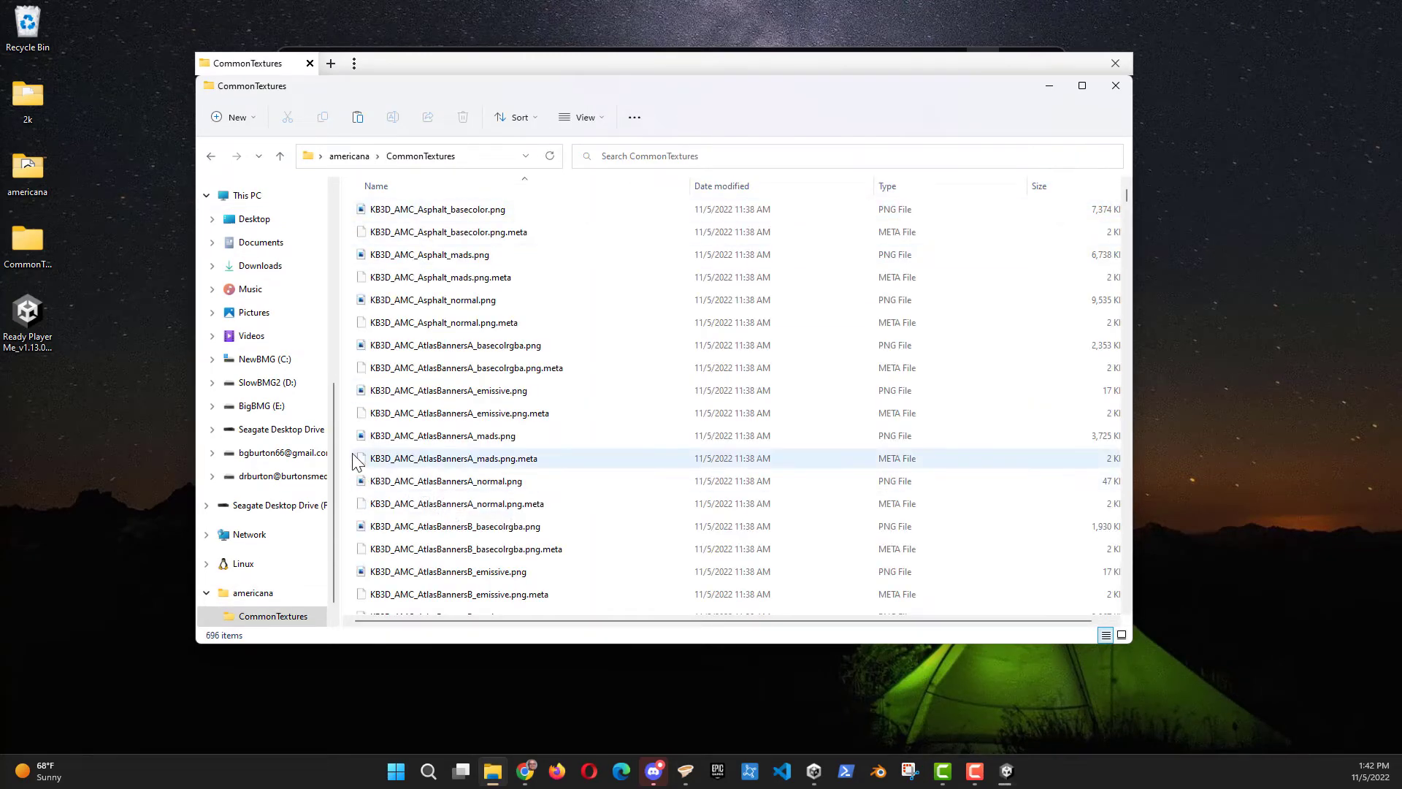
{"action": "left_click_drag", "start_coordinate": [382, 158], "coordinate": [29, 34]}
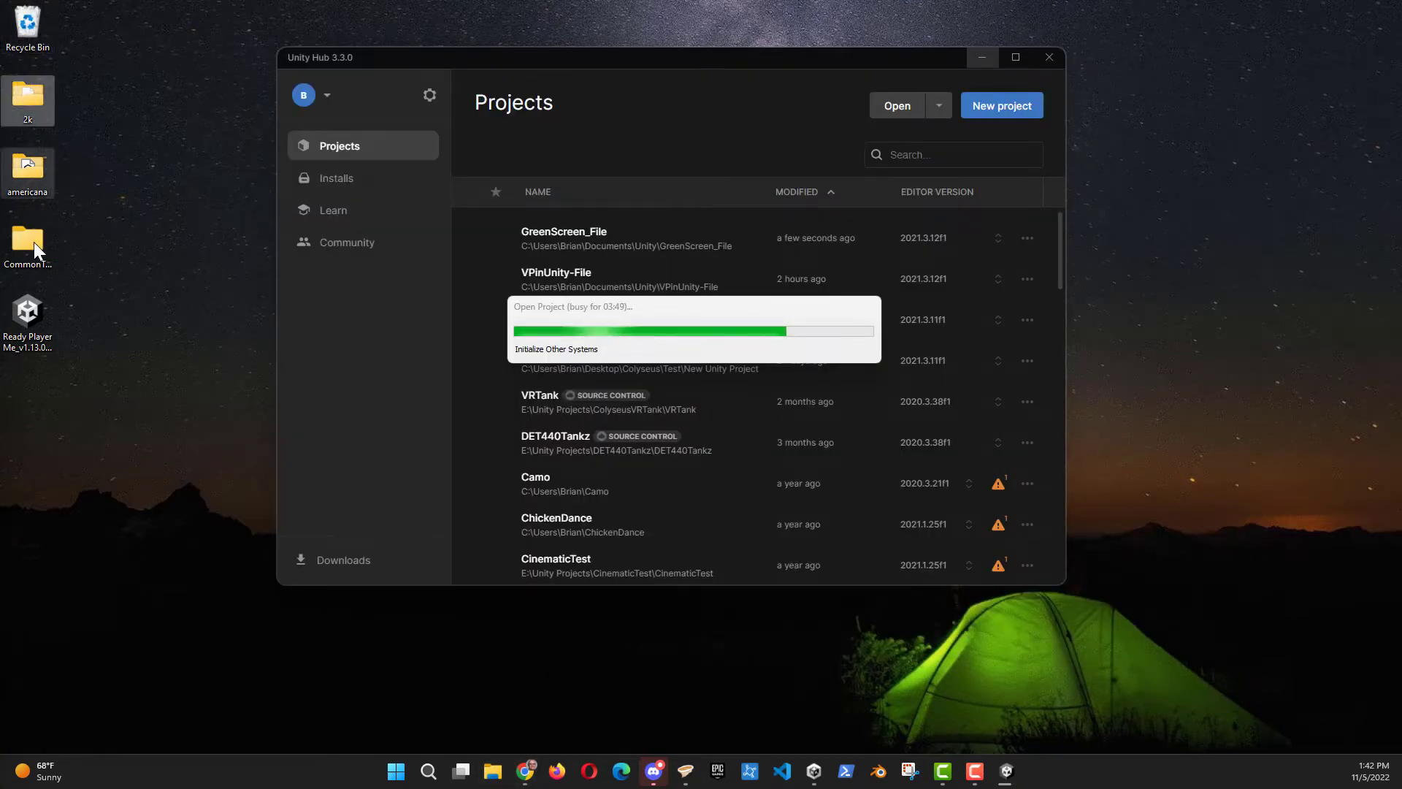
{"action": "left_click_drag", "start_coordinate": [34, 242], "coordinate": [36, 25]}
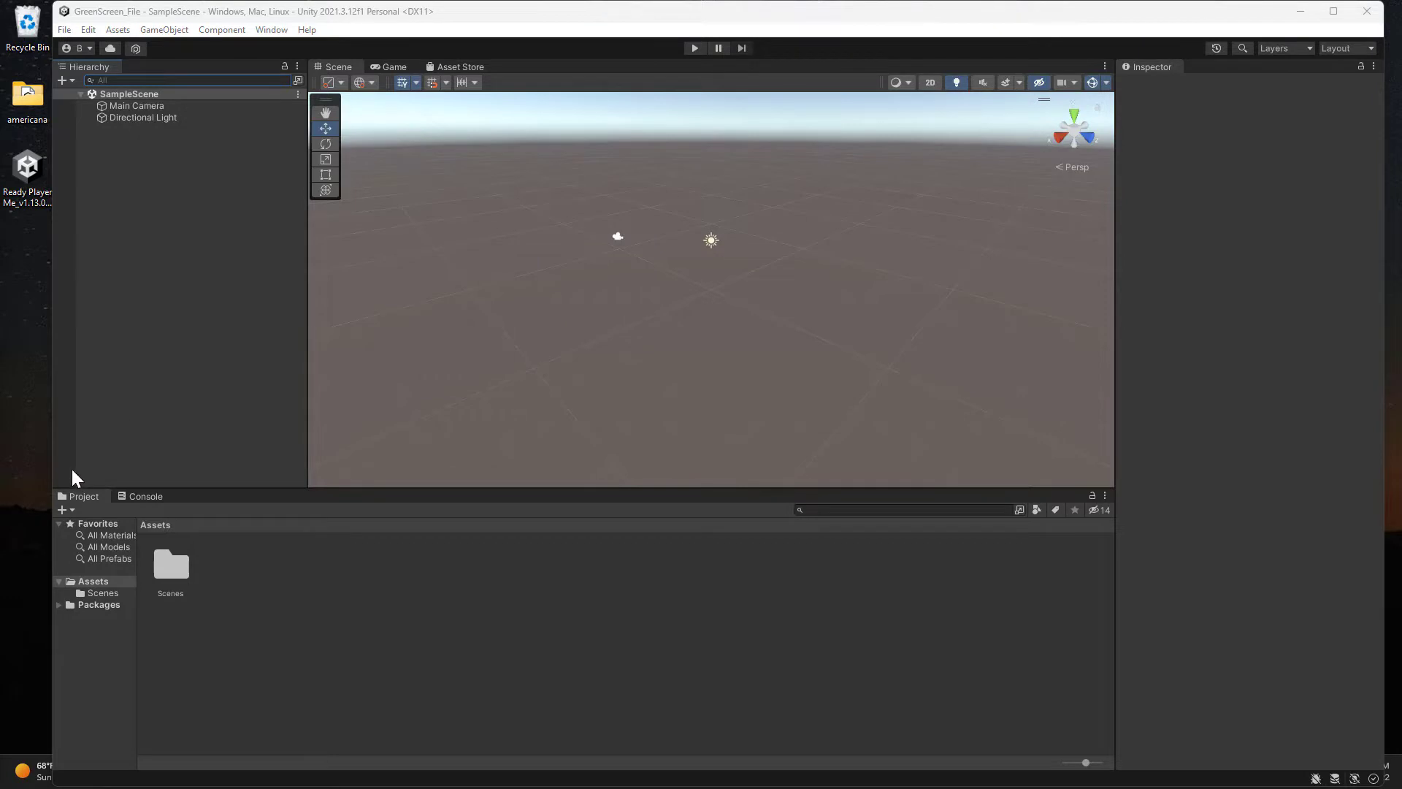
Step: Drag the americana kit folder into the project's Assets and switch to the Ready Player Me avatars page
{"action": "left_click", "coordinate": [95, 582]}
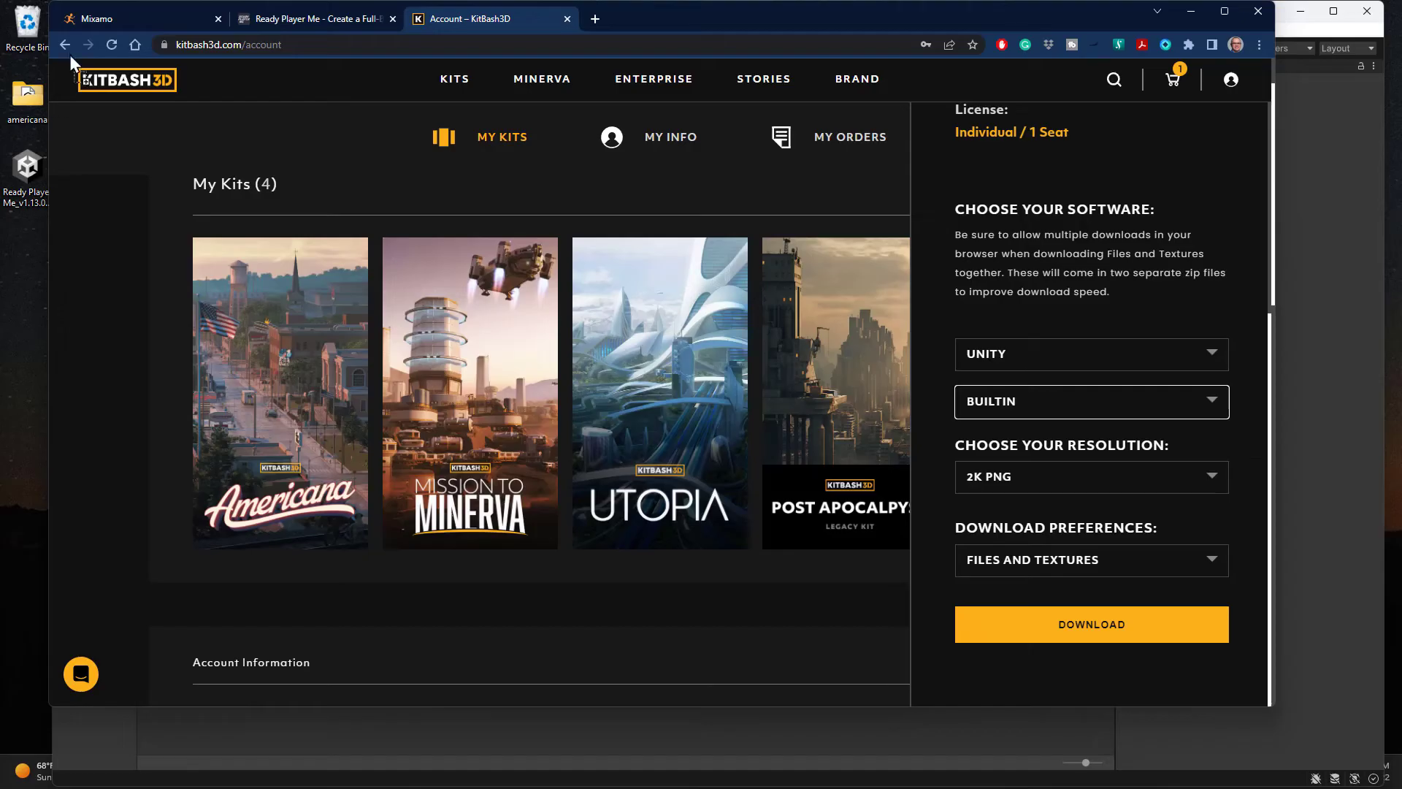
{"action": "left_click_drag", "start_coordinate": [70, 58], "coordinate": [258, 33]}
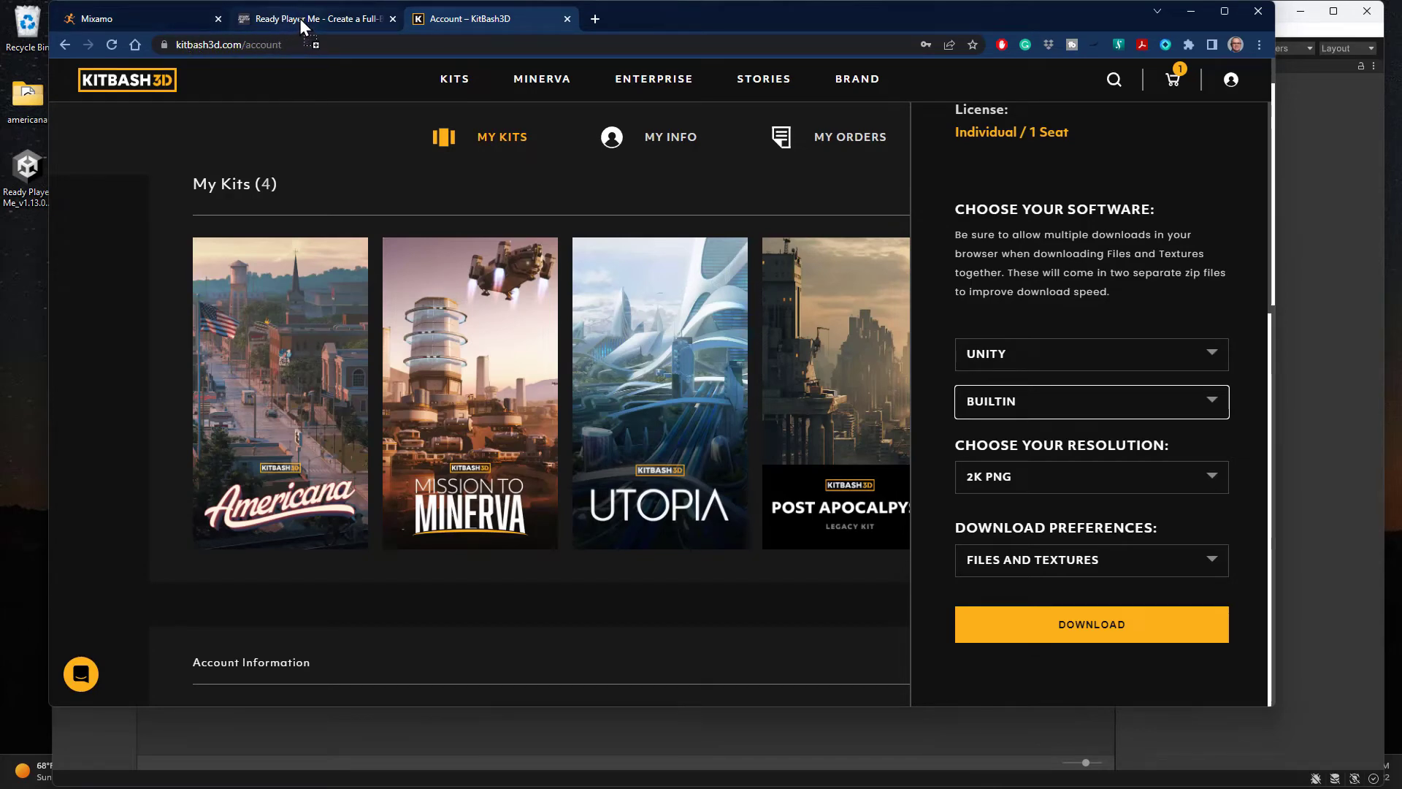
{"action": "left_click_drag", "start_coordinate": [258, 30], "coordinate": [215, 239]}
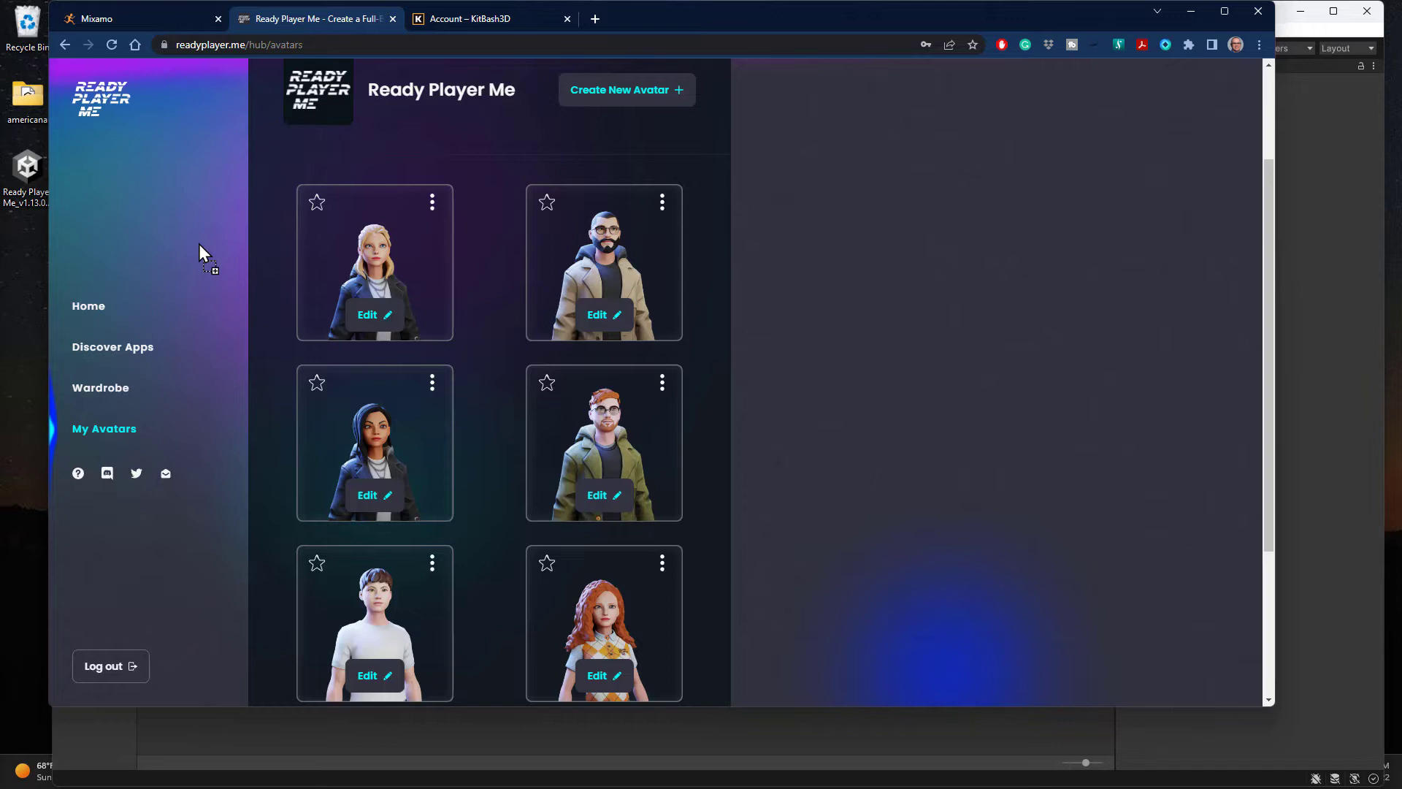
{"action": "left_click_drag", "start_coordinate": [198, 243], "coordinate": [22, 181]}
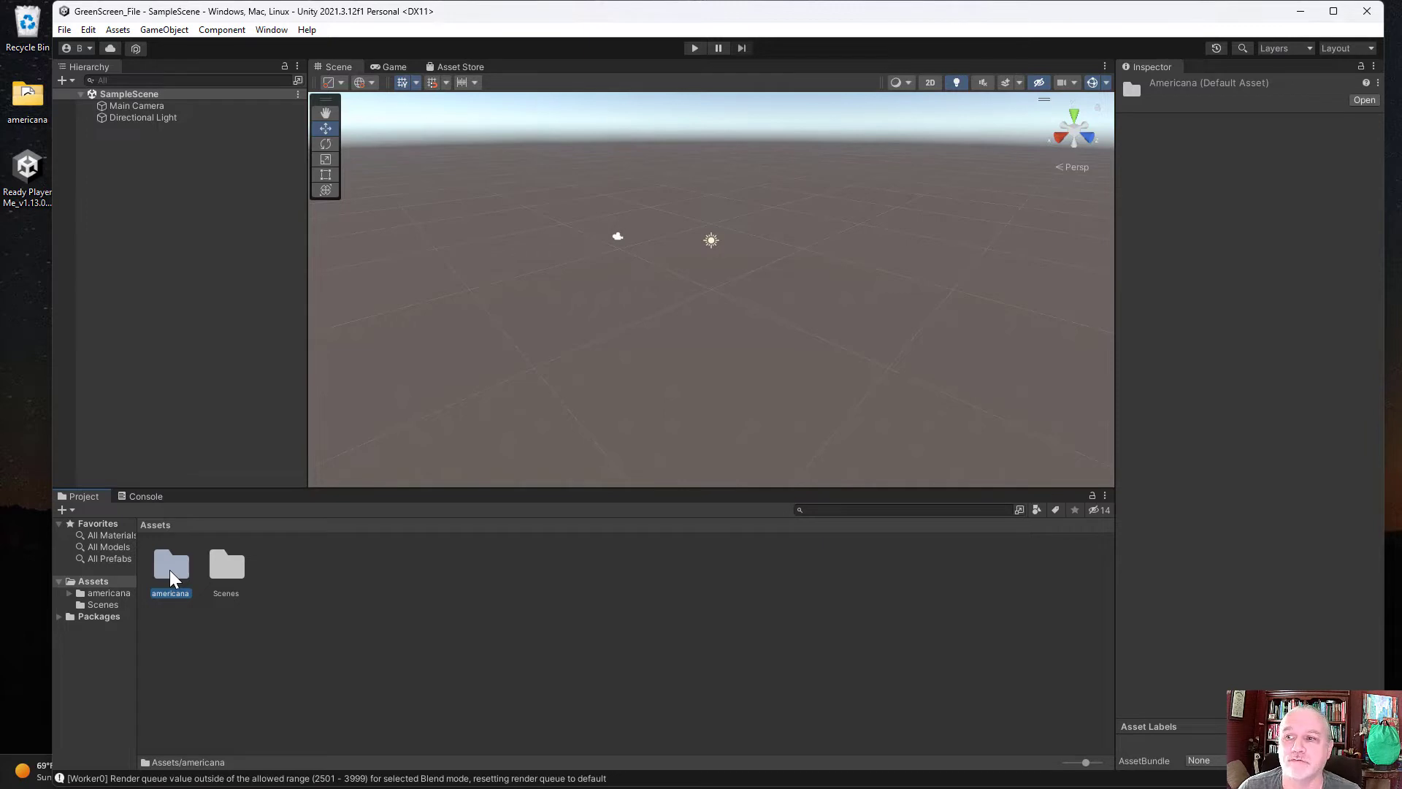
Step: Place the KB3D Arcade building from the americana folder into the scene
{"action": "double_click", "coordinate": [169, 569]}
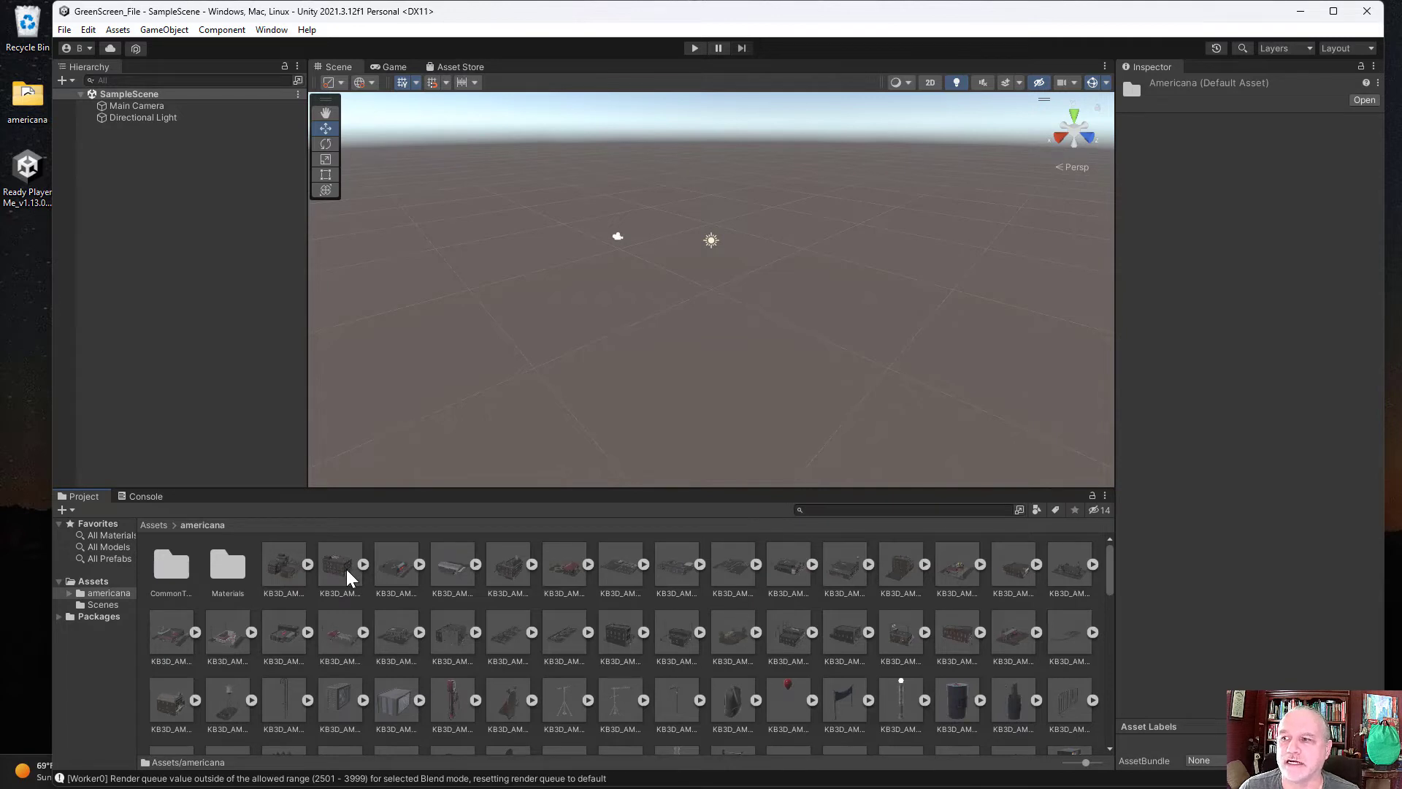
{"action": "left_click_drag", "start_coordinate": [346, 570], "coordinate": [583, 269]}
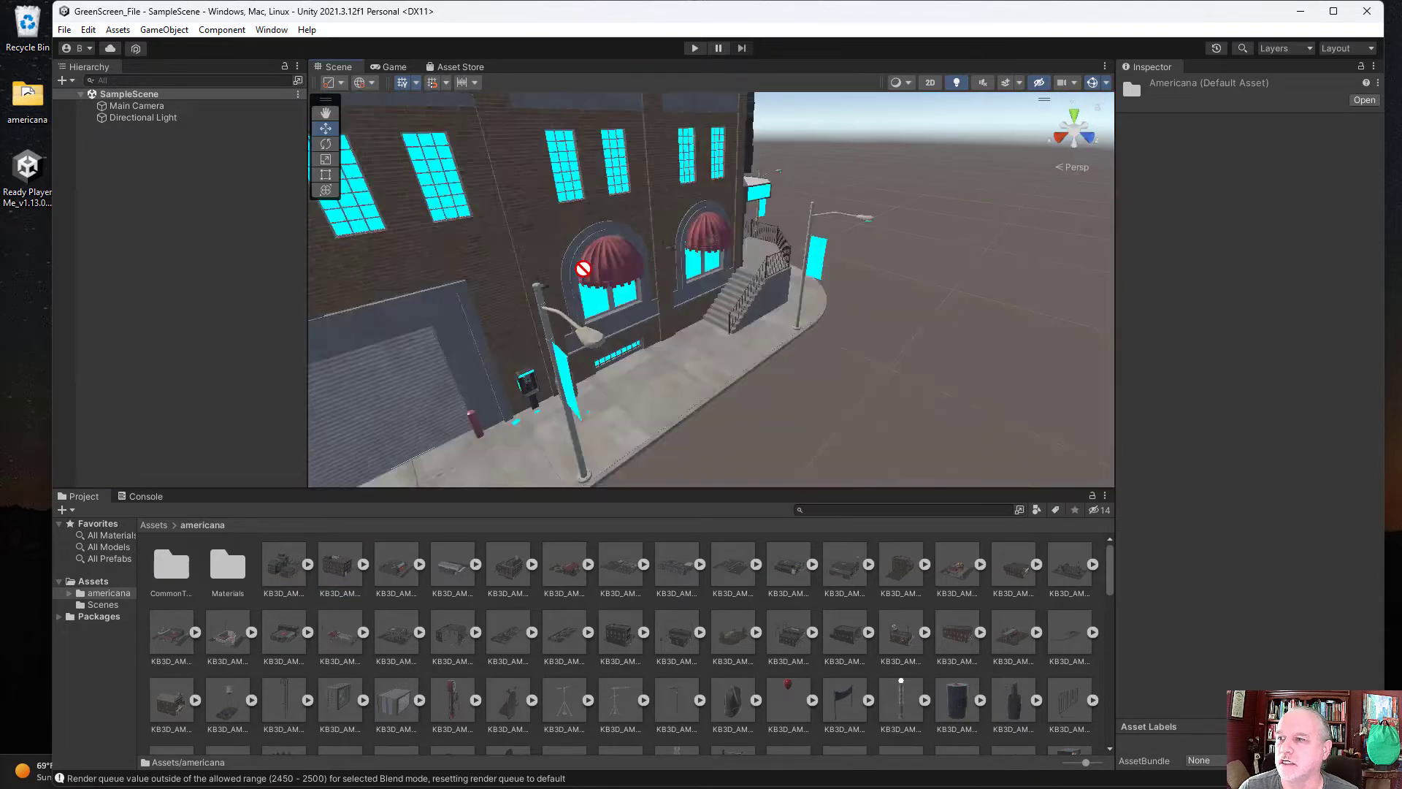
{"action": "scroll", "coordinate": [635, 267], "scroll_direction": "down", "scroll_amount": 5}
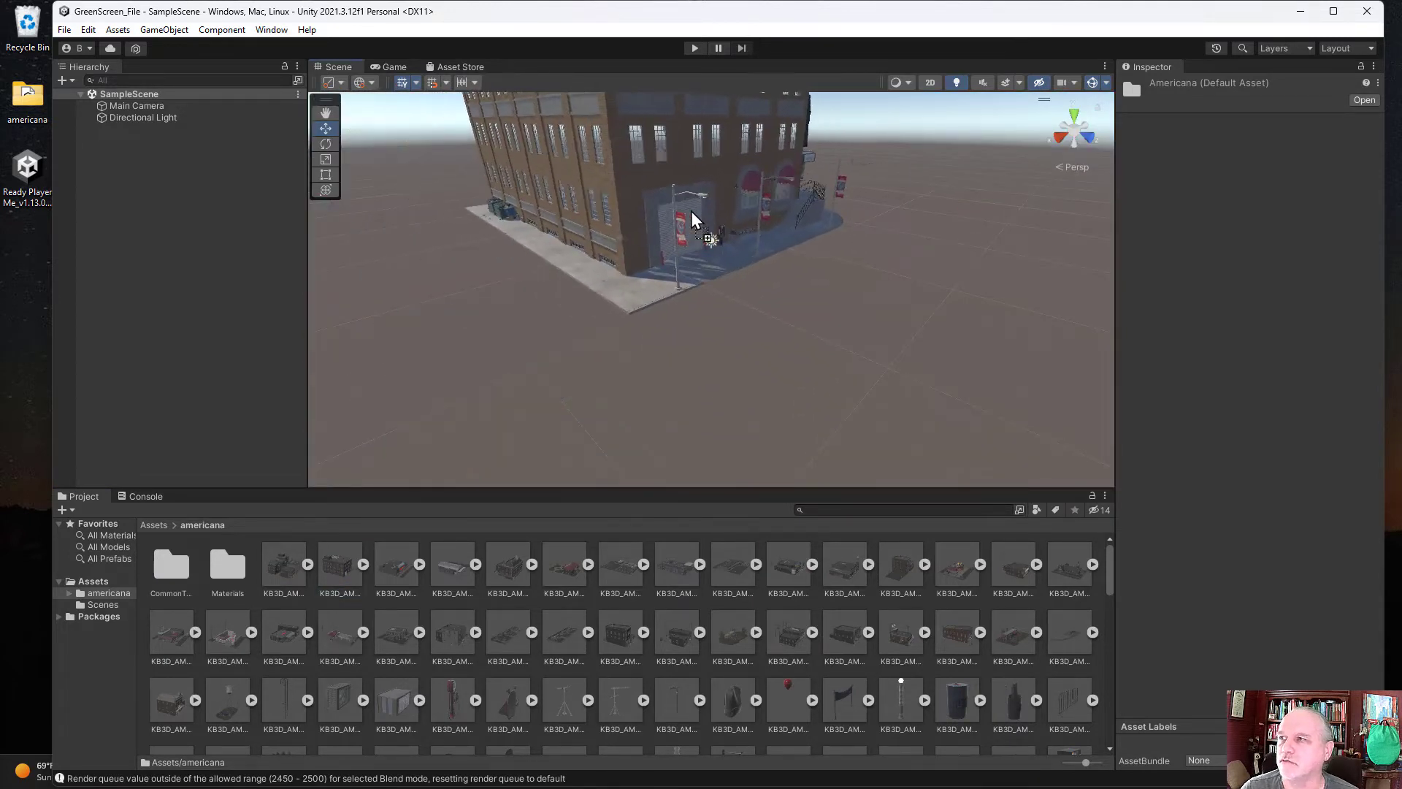
{"action": "mouse_move", "coordinate": [688, 219]}
{"action": "left_mouse_down"}
{"action": "mouse_move", "coordinate": [915, 331]}
{"action": "mouse_move", "coordinate": [823, 335]}
{"action": "left_mouse_up"}
{"action": "mouse_move", "coordinate": [822, 335]}
{"action": "right_mouse_down"}
{"action": "mouse_move", "coordinate": [494, 325]}
{"action": "mouse_move", "coordinate": [610, 331]}
{"action": "mouse_move", "coordinate": [646, 298]}
{"action": "mouse_move", "coordinate": [632, 292]}
{"action": "mouse_move", "coordinate": [661, 294]}
{"action": "mouse_move", "coordinate": [652, 344]}
{"action": "right_mouse_up"}
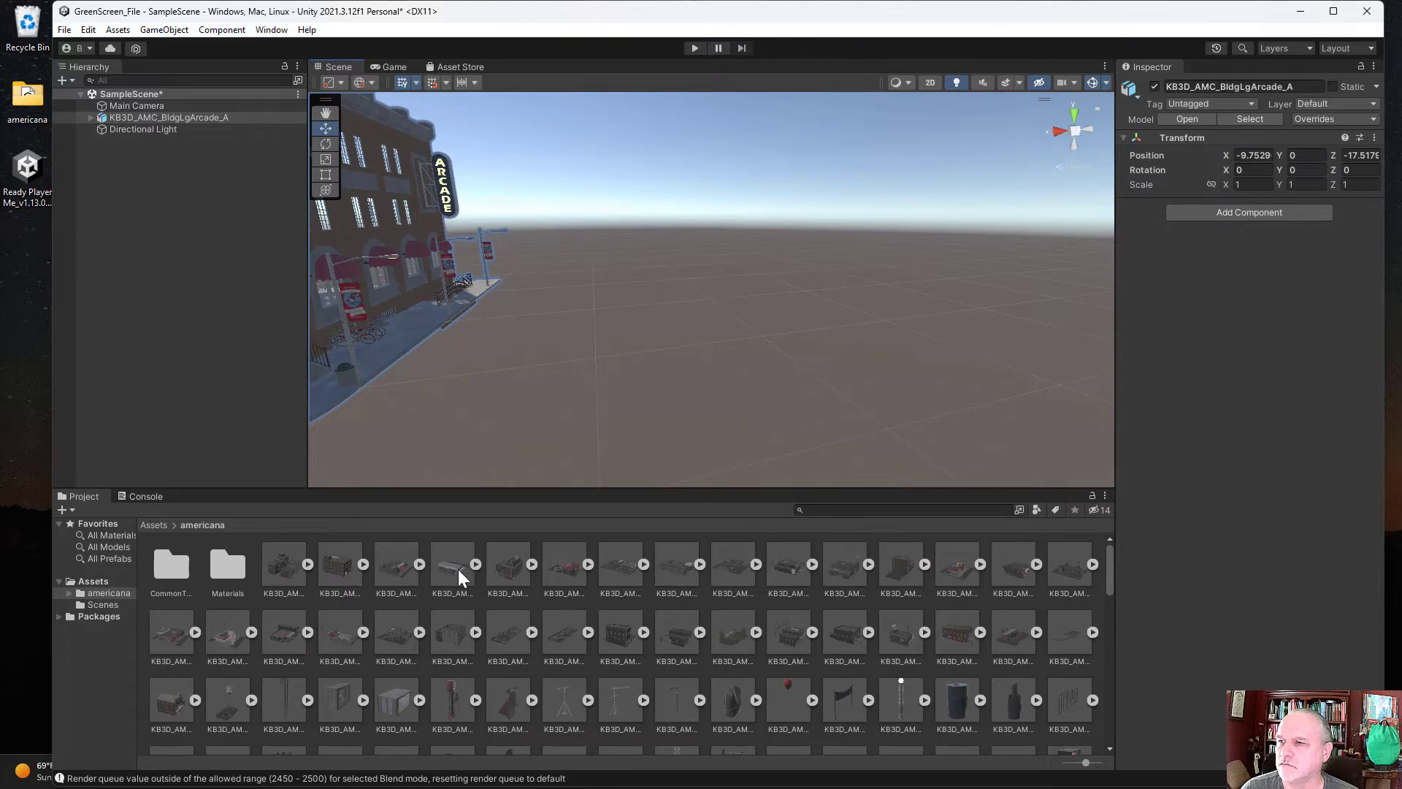
{"action": "key", "text": "f"}
Step: Add the Grocery Store building and slide it along X beside the arcade
{"action": "left_click_drag", "start_coordinate": [455, 584], "coordinate": [646, 433]}
{"action": "key", "text": "f"}
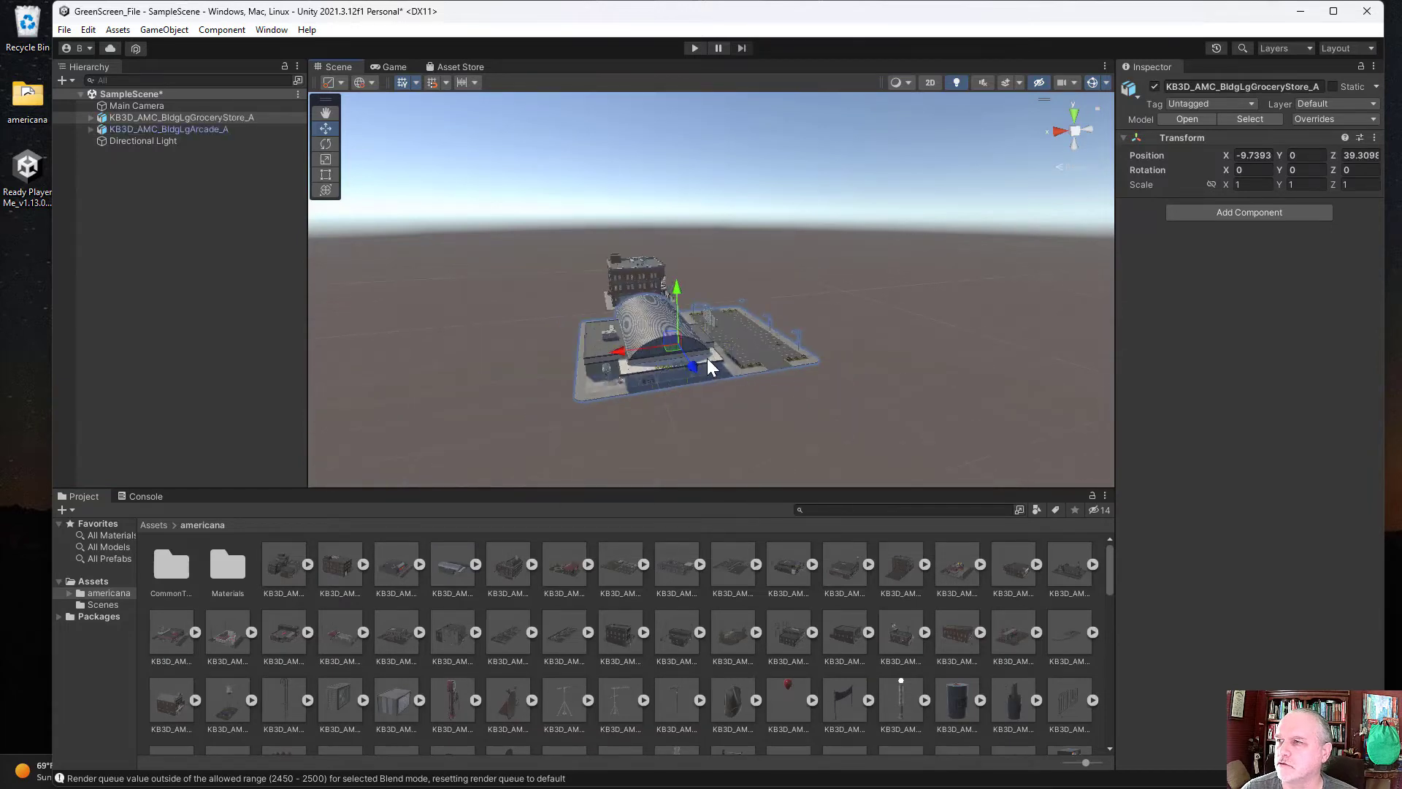
{"action": "left_click", "coordinate": [611, 358]}
{"action": "left_click_drag", "start_coordinate": [610, 359], "coordinate": [536, 366]}
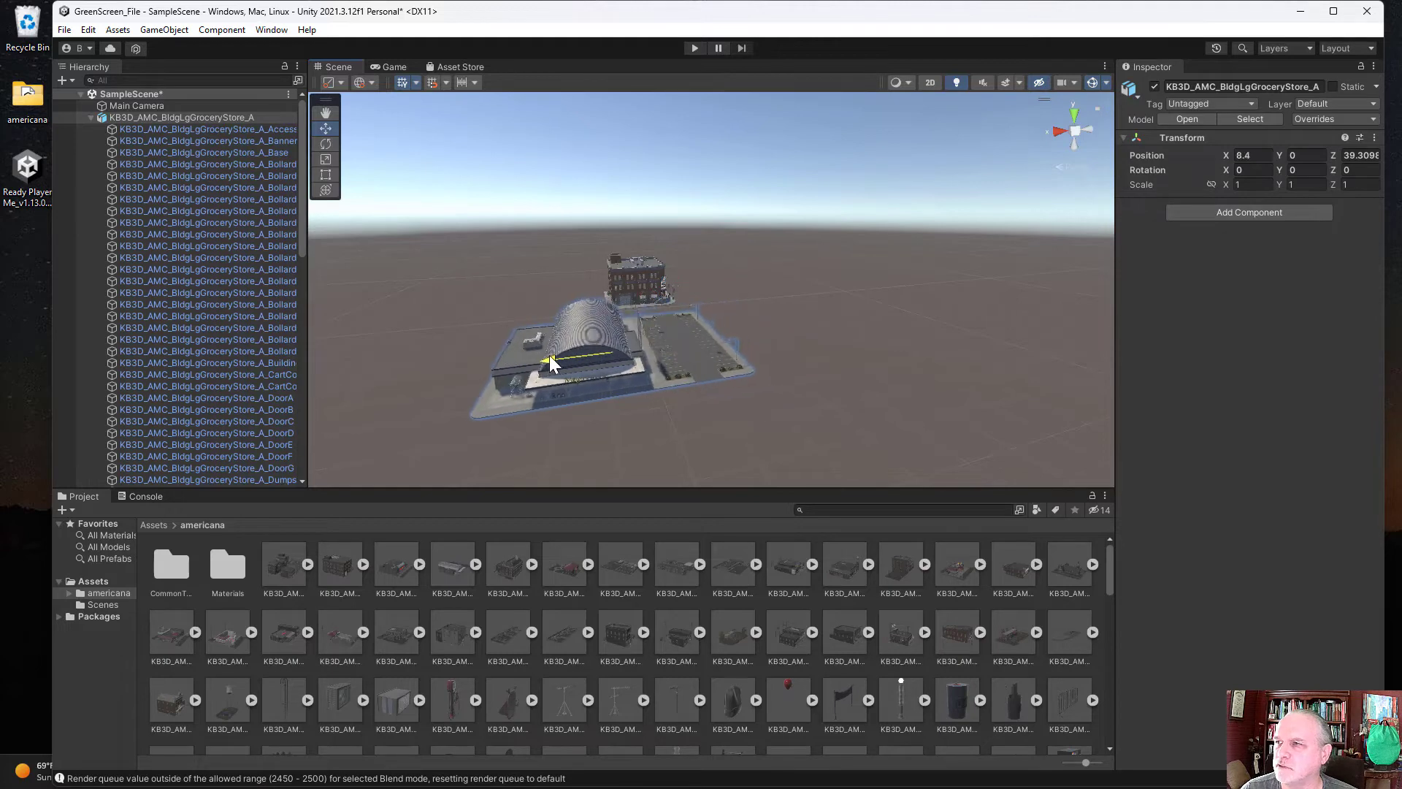
{"action": "mouse_move", "coordinate": [808, 410]}
{"action": "left_mouse_down", "text": "alt"}
{"action": "mouse_move", "coordinate": [697, 411]}
{"action": "mouse_move", "coordinate": [789, 388]}
{"action": "mouse_move", "coordinate": [761, 410]}
{"action": "left_mouse_up", "text": "alt"}
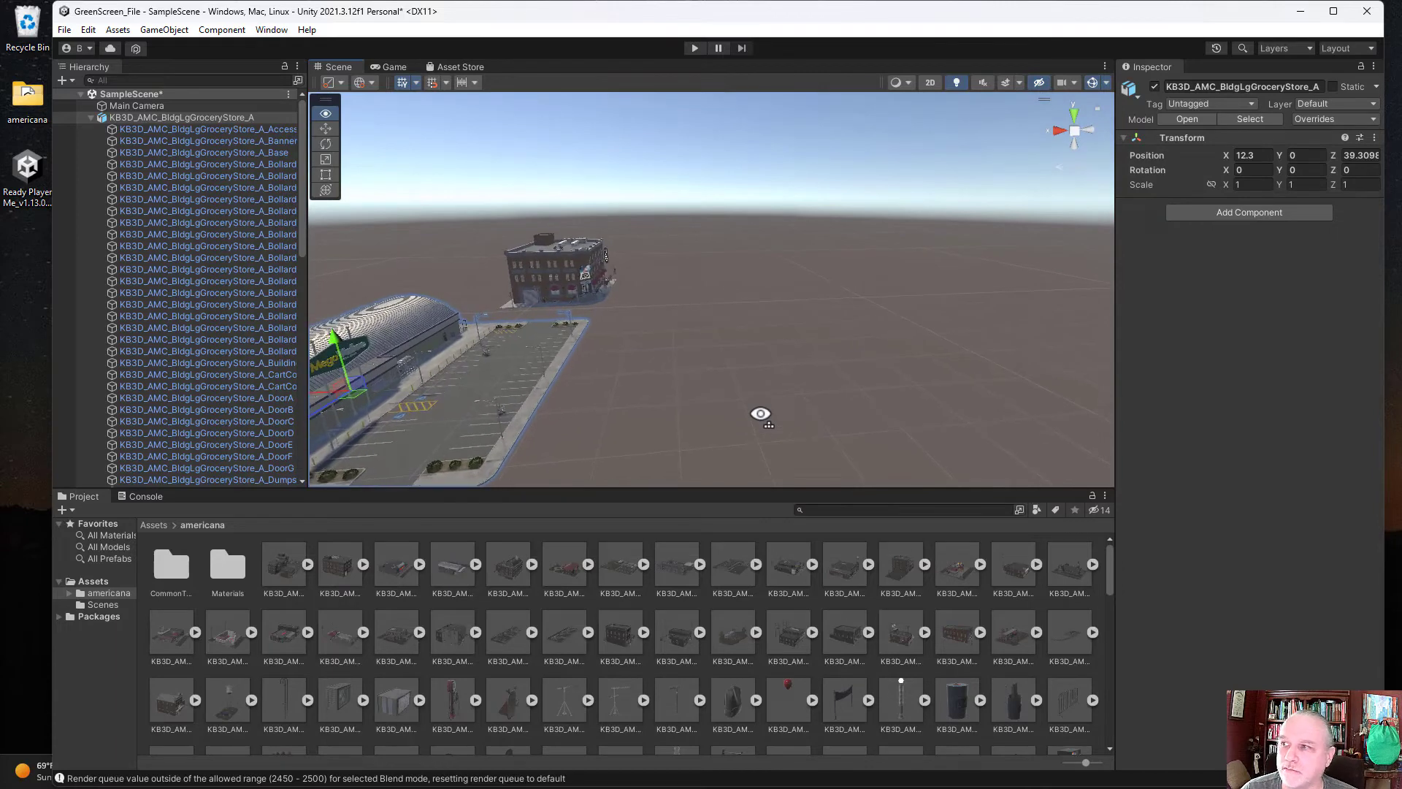
Step: Drop a hotel building into the scene, then delete it again
{"action": "left_click", "coordinate": [522, 566]}
{"action": "mouse_move", "coordinate": [523, 566]}
{"action": "left_mouse_down"}
{"action": "mouse_move", "coordinate": [737, 297]}
{"action": "mouse_move", "coordinate": [709, 291]}
{"action": "left_mouse_up"}
{"action": "key", "text": "Delete"}
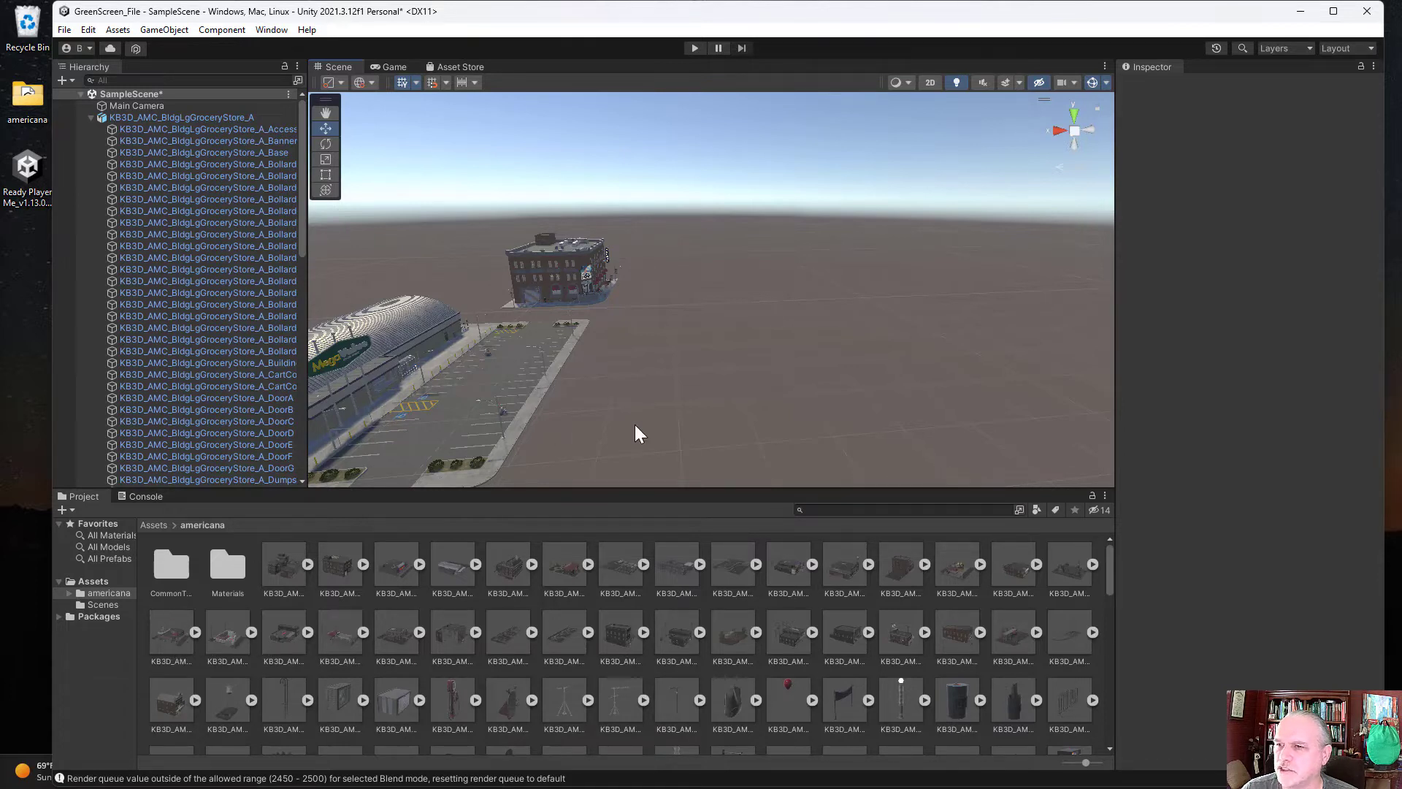
{"action": "right_click_drag", "start_coordinate": [636, 427], "coordinate": [635, 425]}
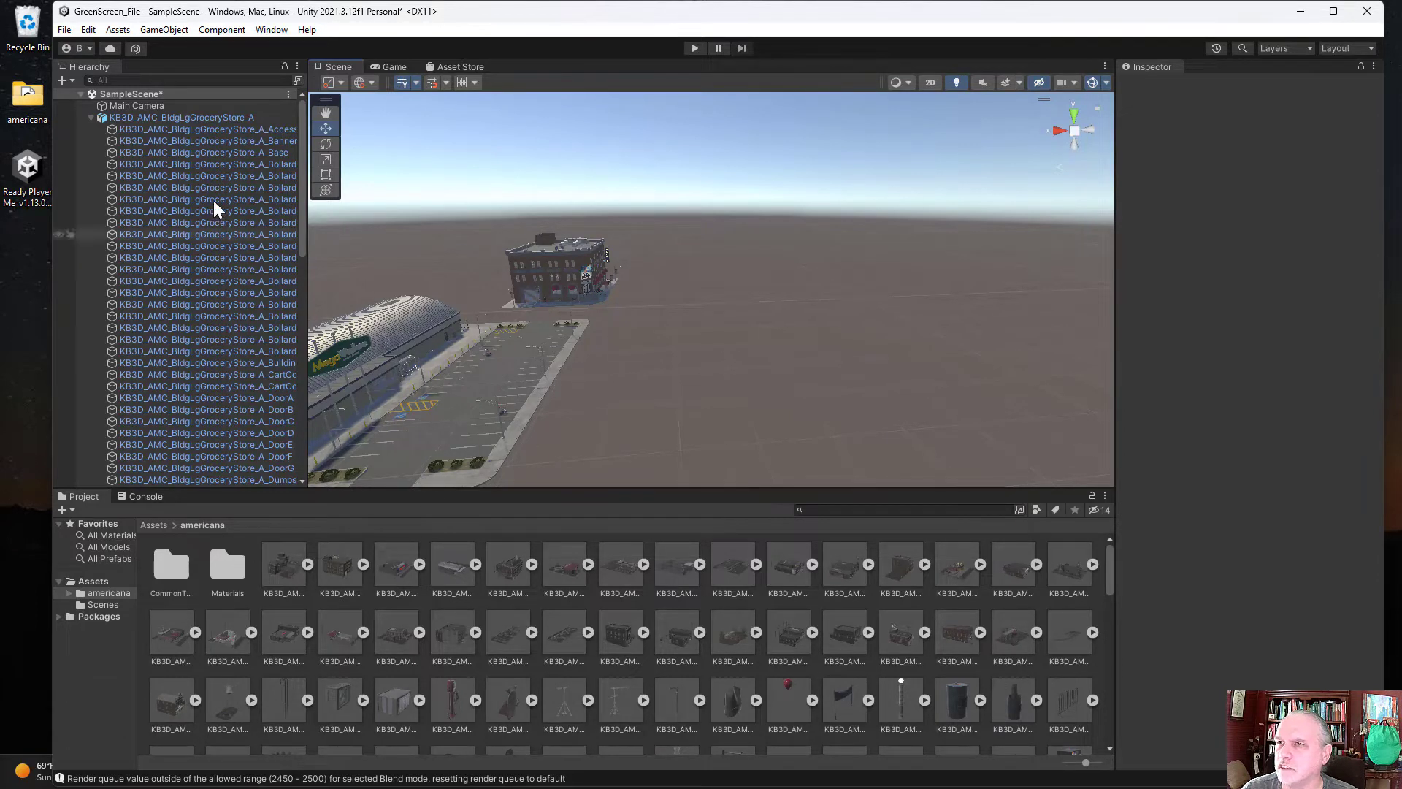
{"action": "left_click", "coordinate": [92, 118]}
Step: Create a ground Plane and scale it to 20 × 20 × 50
{"action": "right_click", "coordinate": [154, 176]}
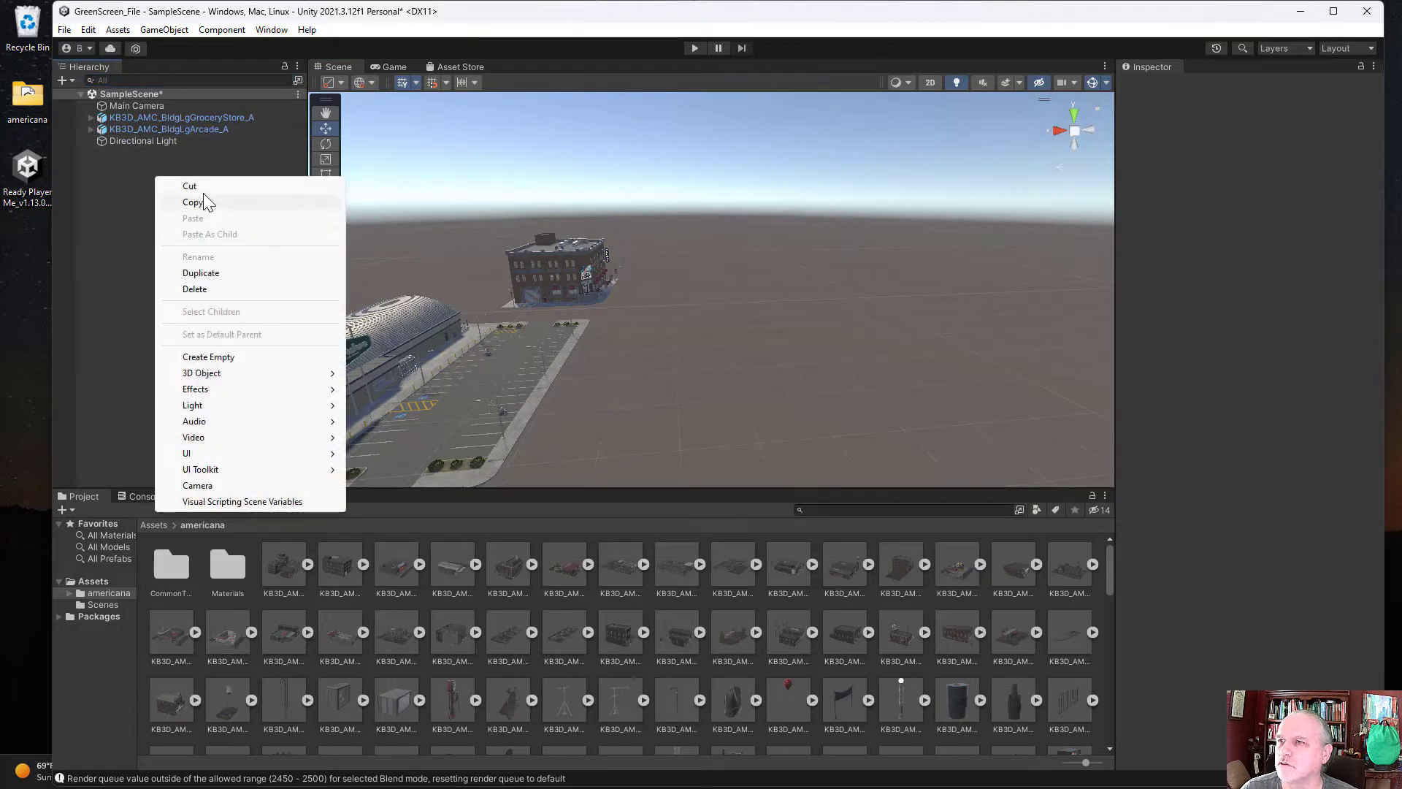
{"action": "mouse_move", "coordinate": [202, 373]}
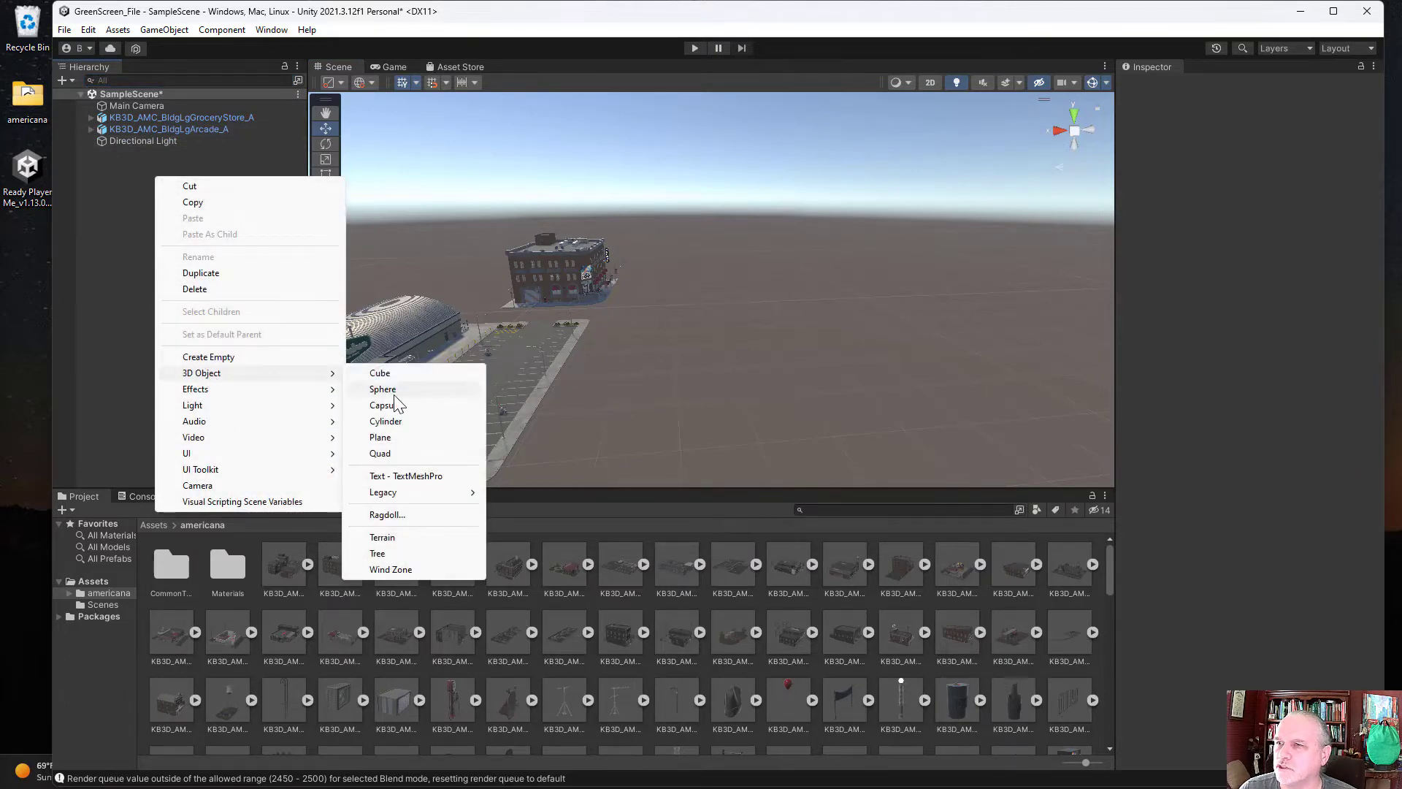
{"action": "left_click", "coordinate": [380, 437]}
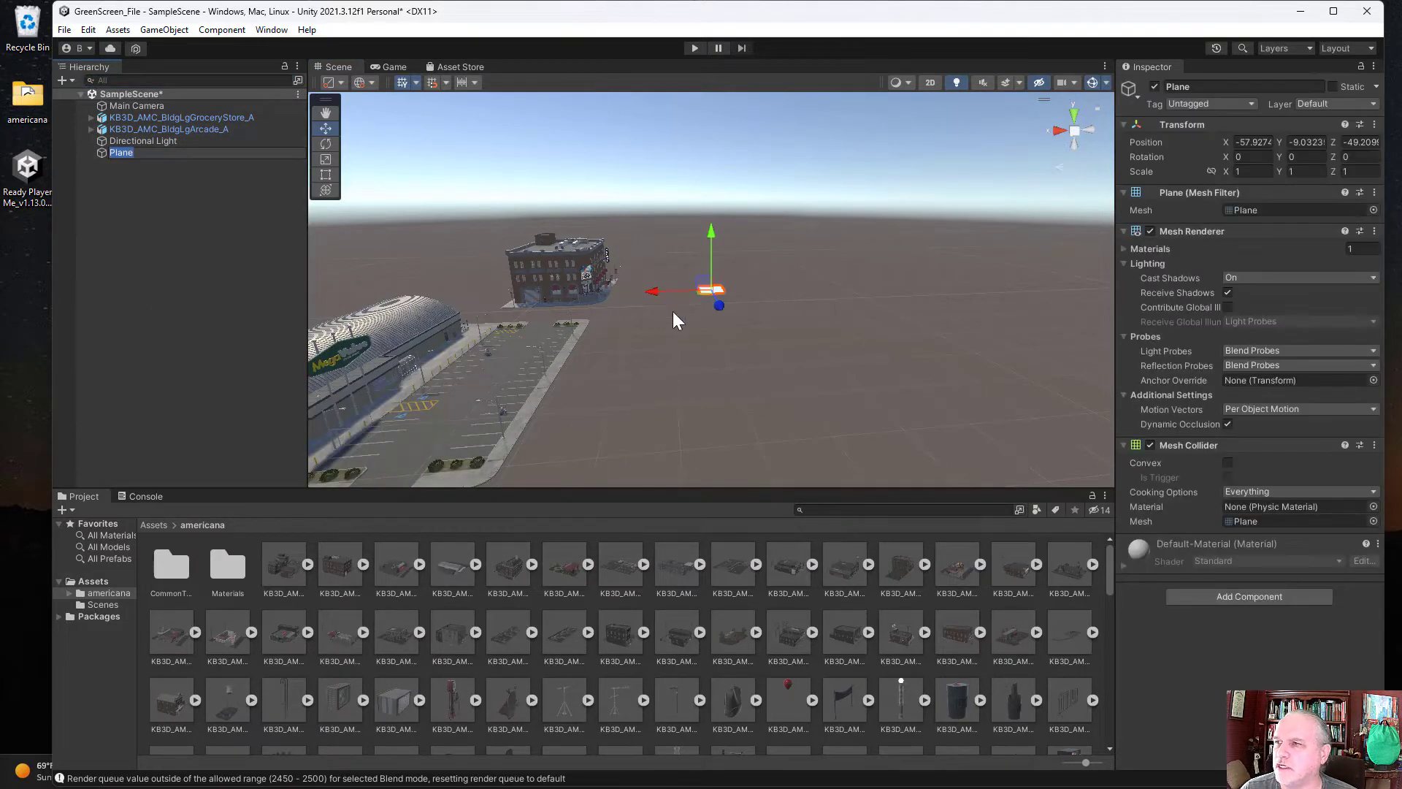
{"action": "left_click", "coordinate": [1258, 172]}
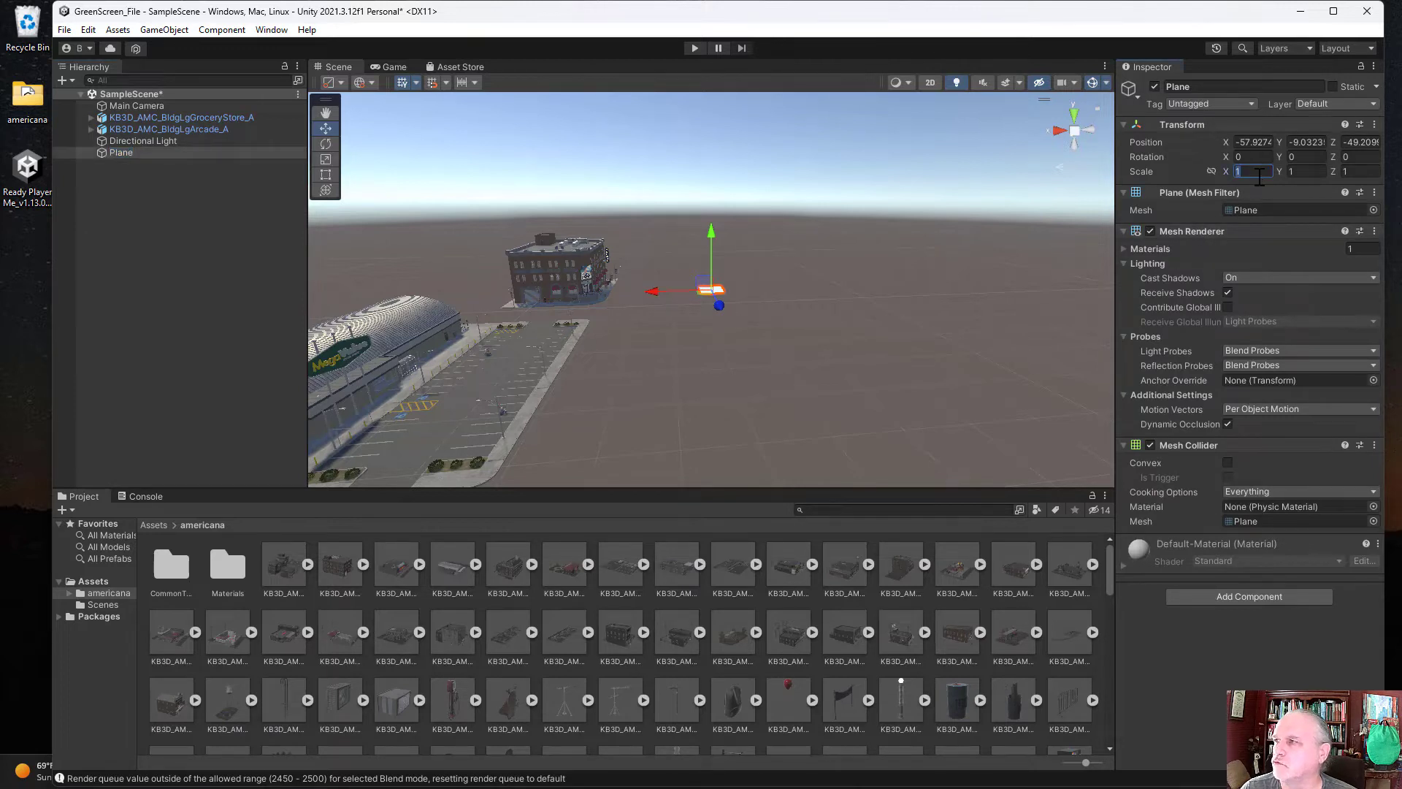
{"action": "type", "text": "20"}
{"action": "key", "text": "Tab"}
{"action": "type", "text": "20"}
{"action": "key", "text": "Tab"}
{"action": "type", "text": "20"}
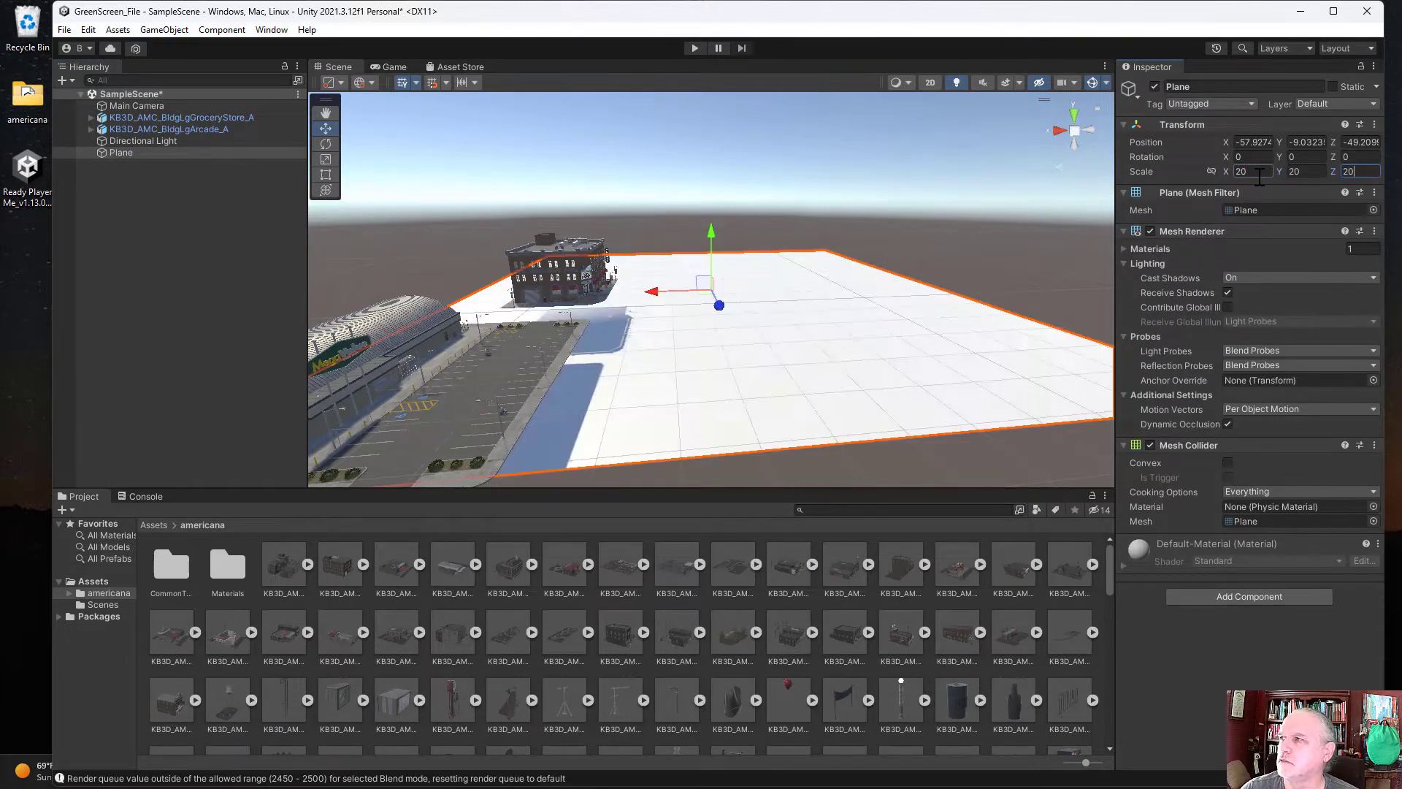
{"action": "key", "text": "BackSpace"}
{"action": "key", "text": "BackSpace"}
{"action": "type", "text": "1"}
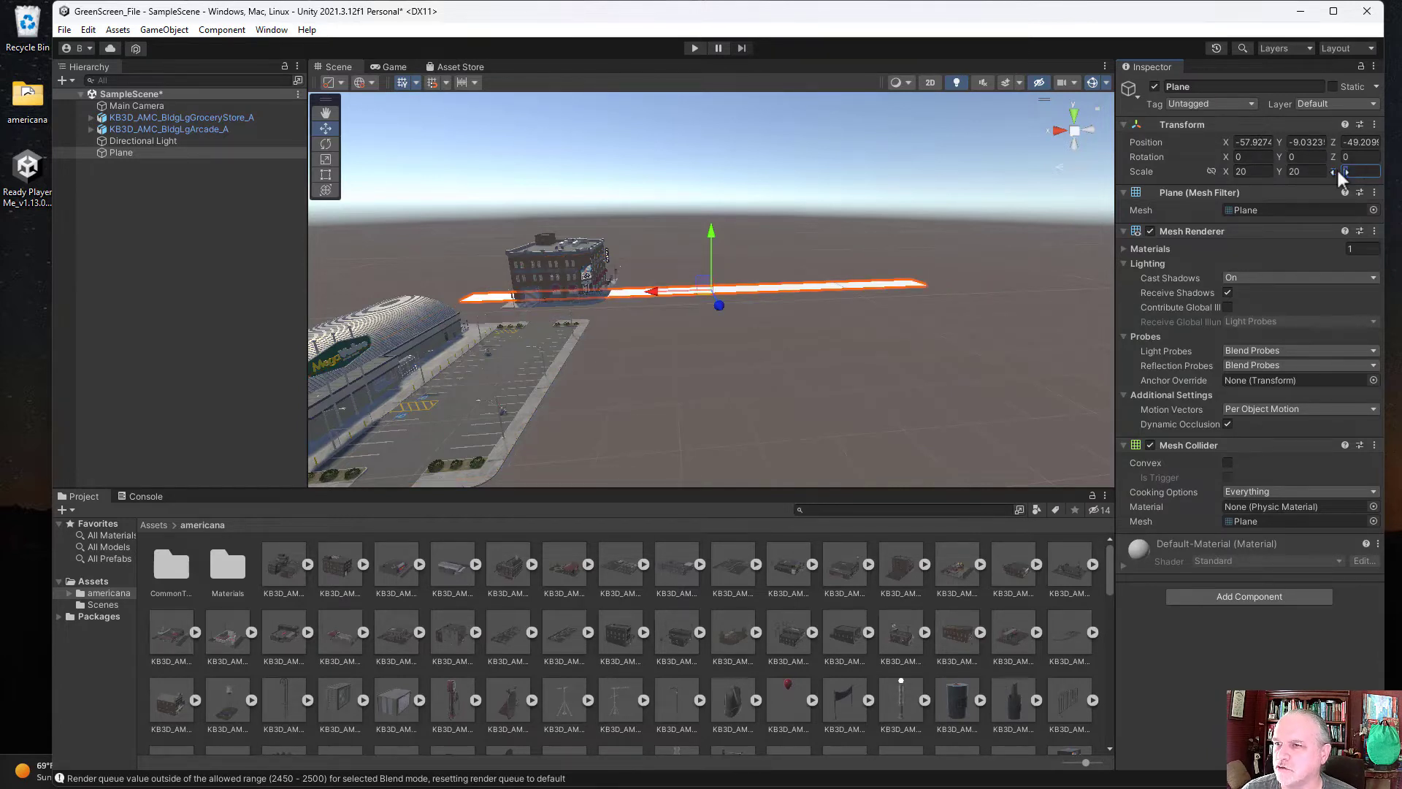
{"action": "type", "text": "20"}
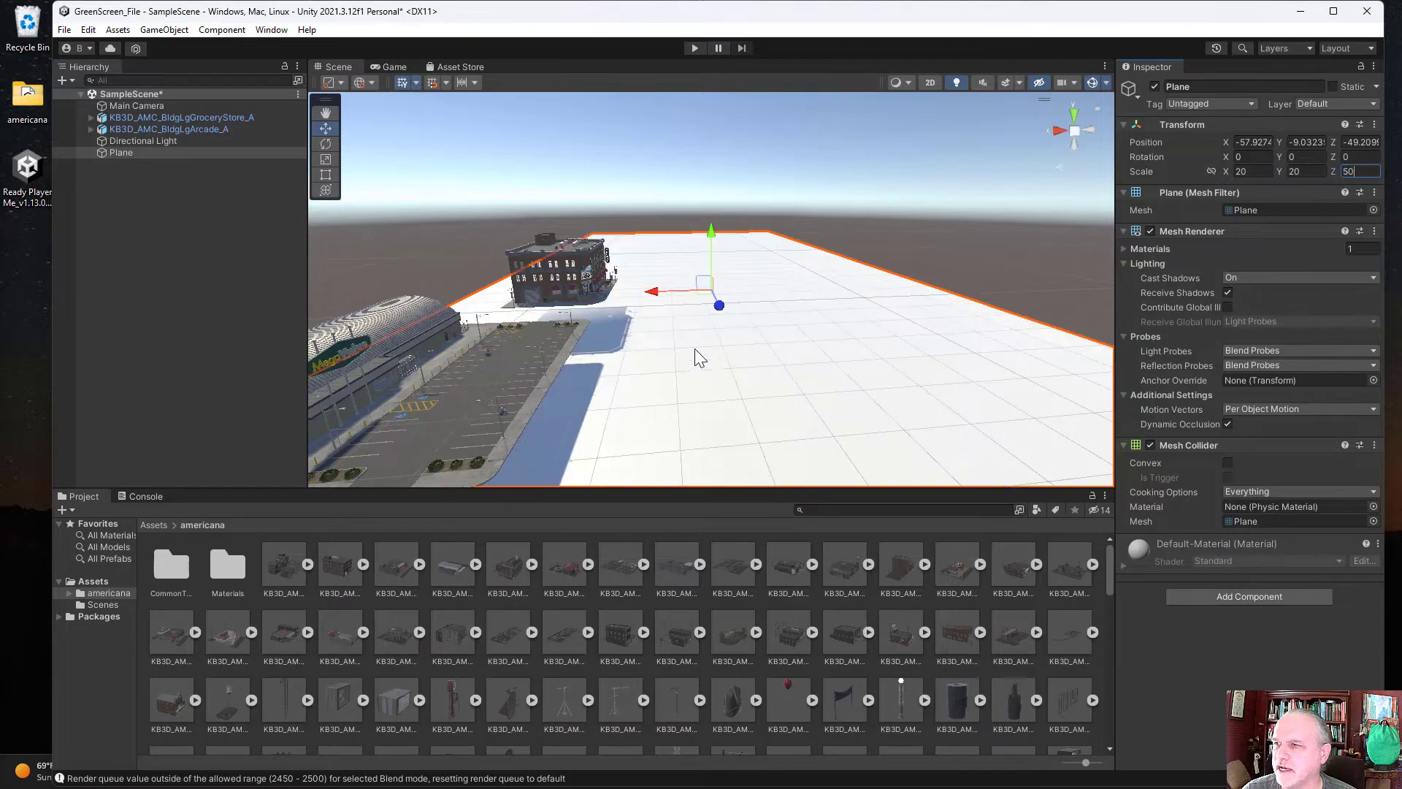
{"action": "left_click", "coordinate": [748, 339]}
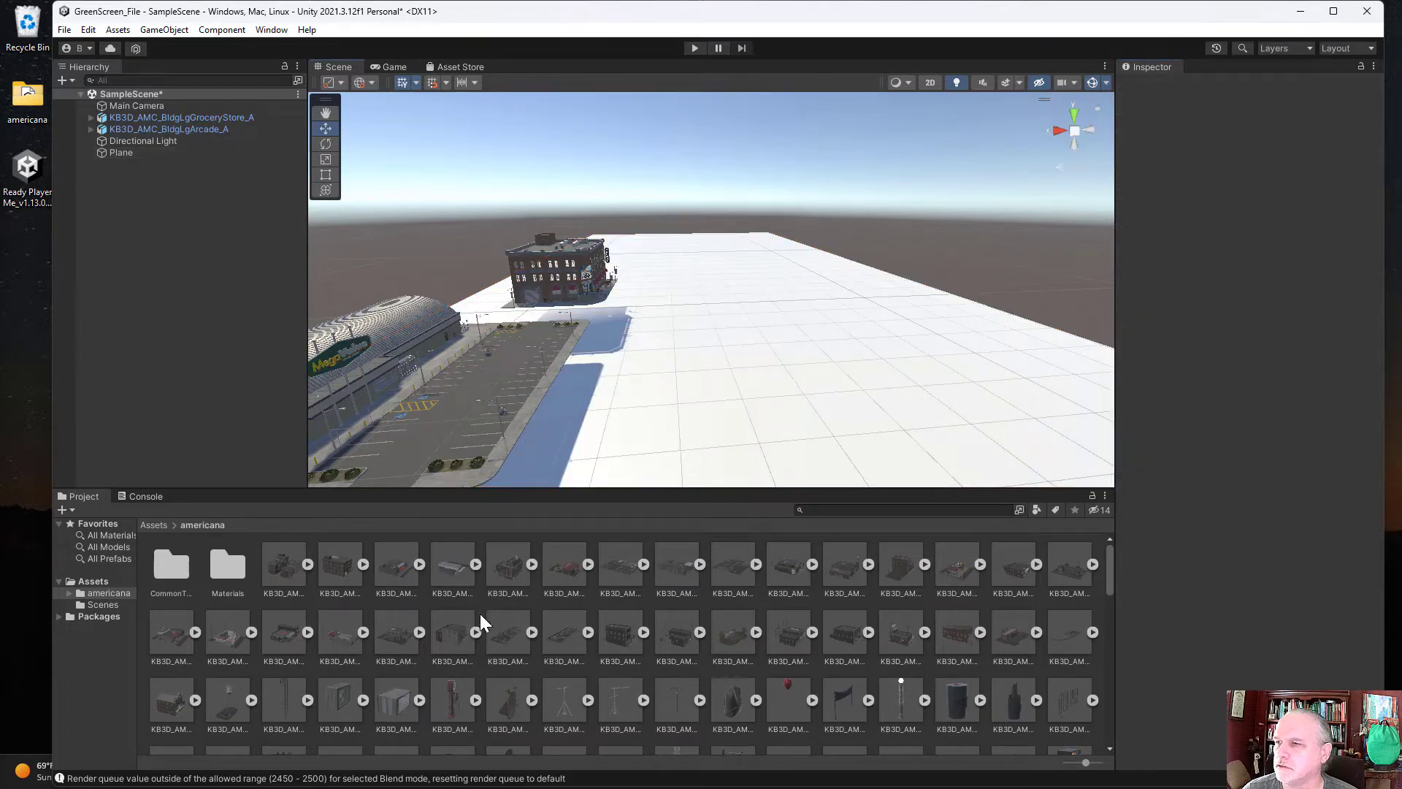
Step: Start searching the americana Materials folder for a ground texture
{"action": "double_click", "coordinate": [228, 564]}
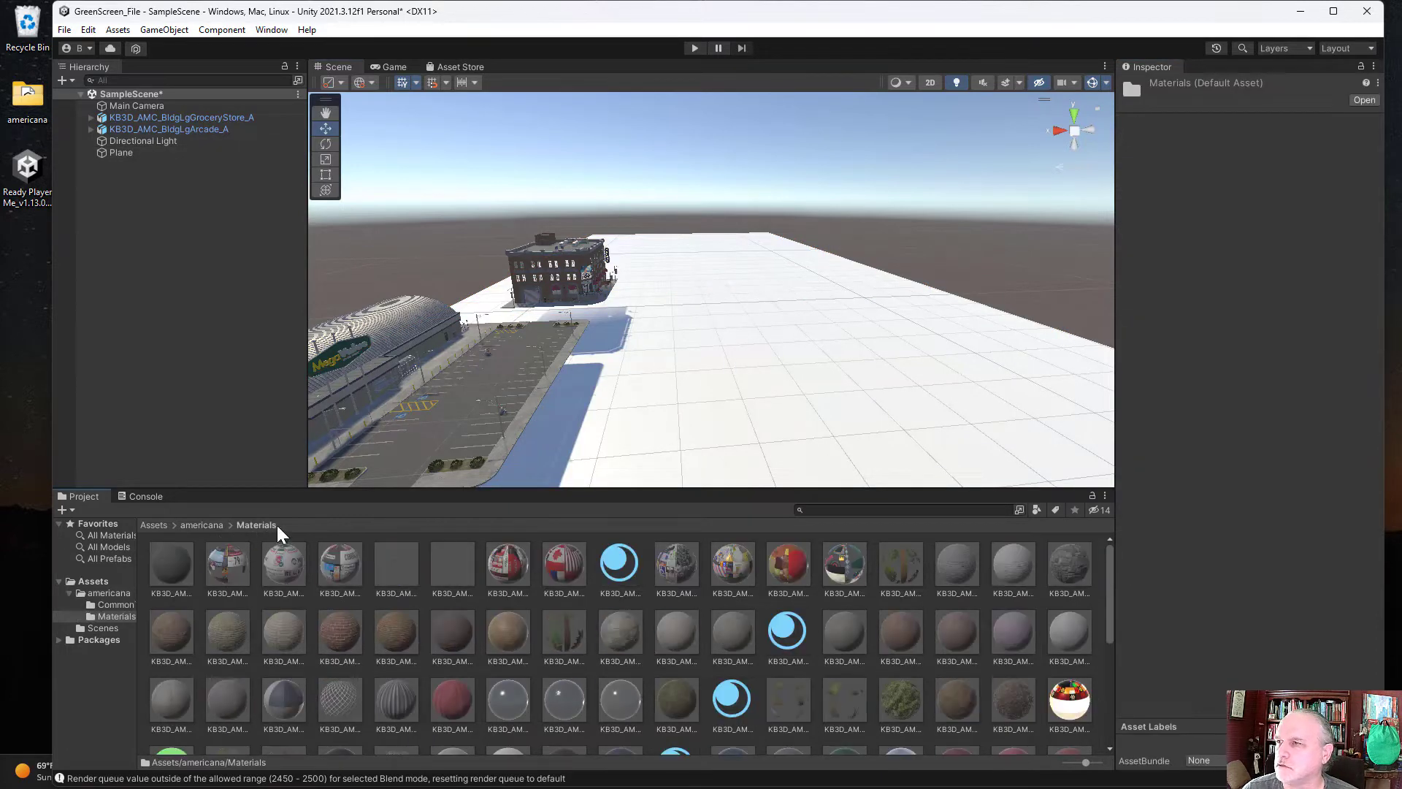
{"action": "left_click", "coordinate": [874, 510]}
{"action": "type", "text": "as"}
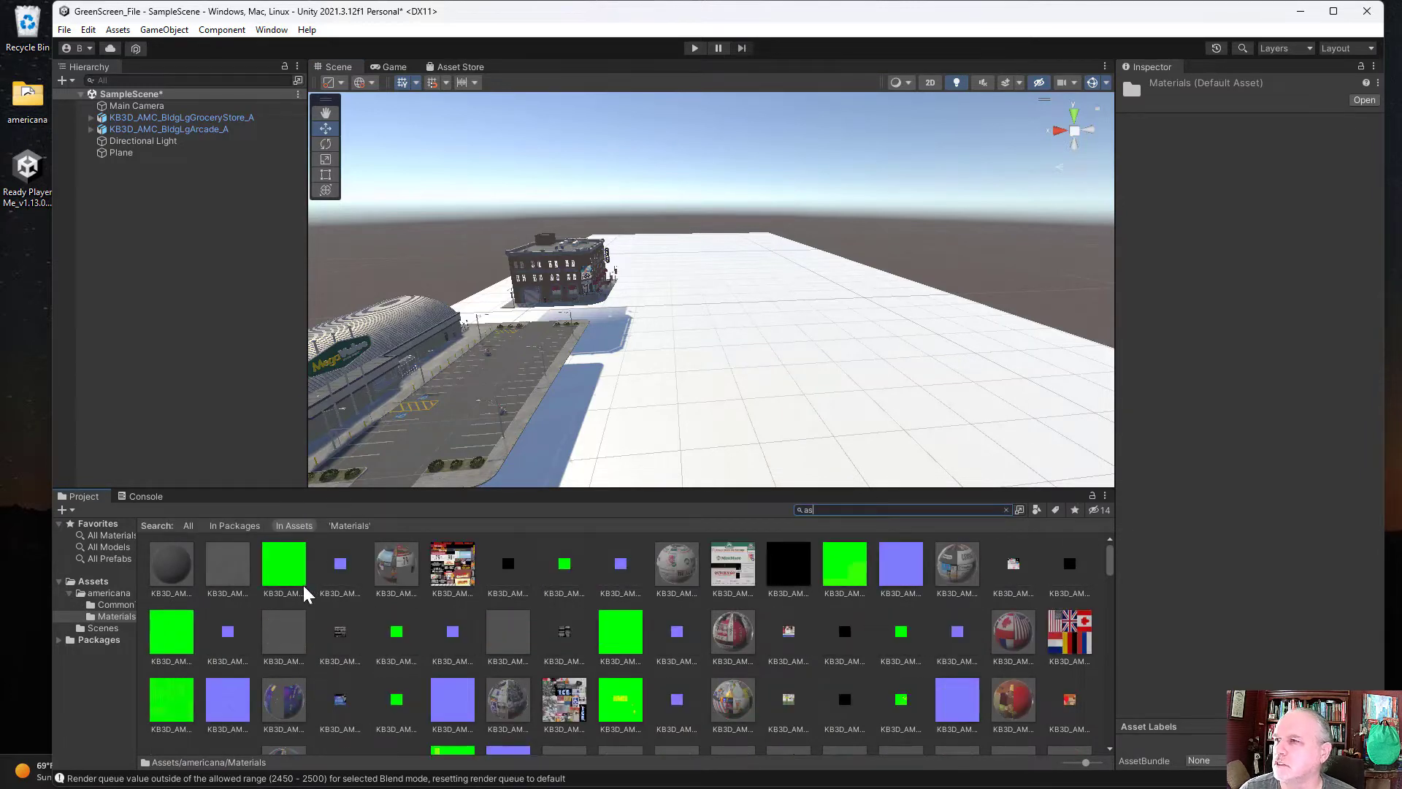
Step: Apply a gravel material to the ground plane and lower the arcade building onto it
{"action": "left_click_drag", "start_coordinate": [172, 564], "coordinate": [671, 428]}
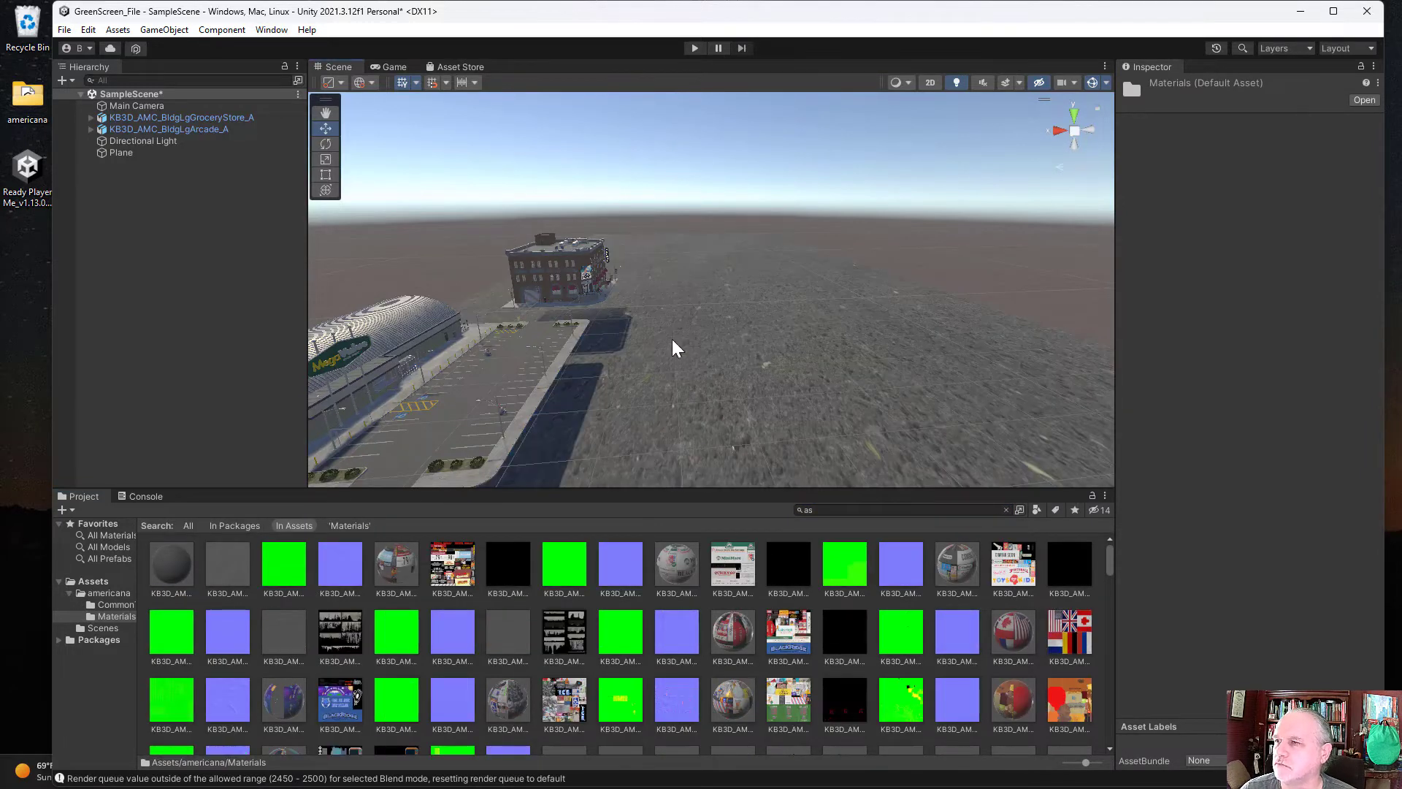
{"action": "mouse_move", "coordinate": [683, 339]}
{"action": "right_mouse_down"}
{"action": "mouse_move", "coordinate": [761, 303]}
{"action": "mouse_move", "coordinate": [514, 363]}
{"action": "right_mouse_up"}
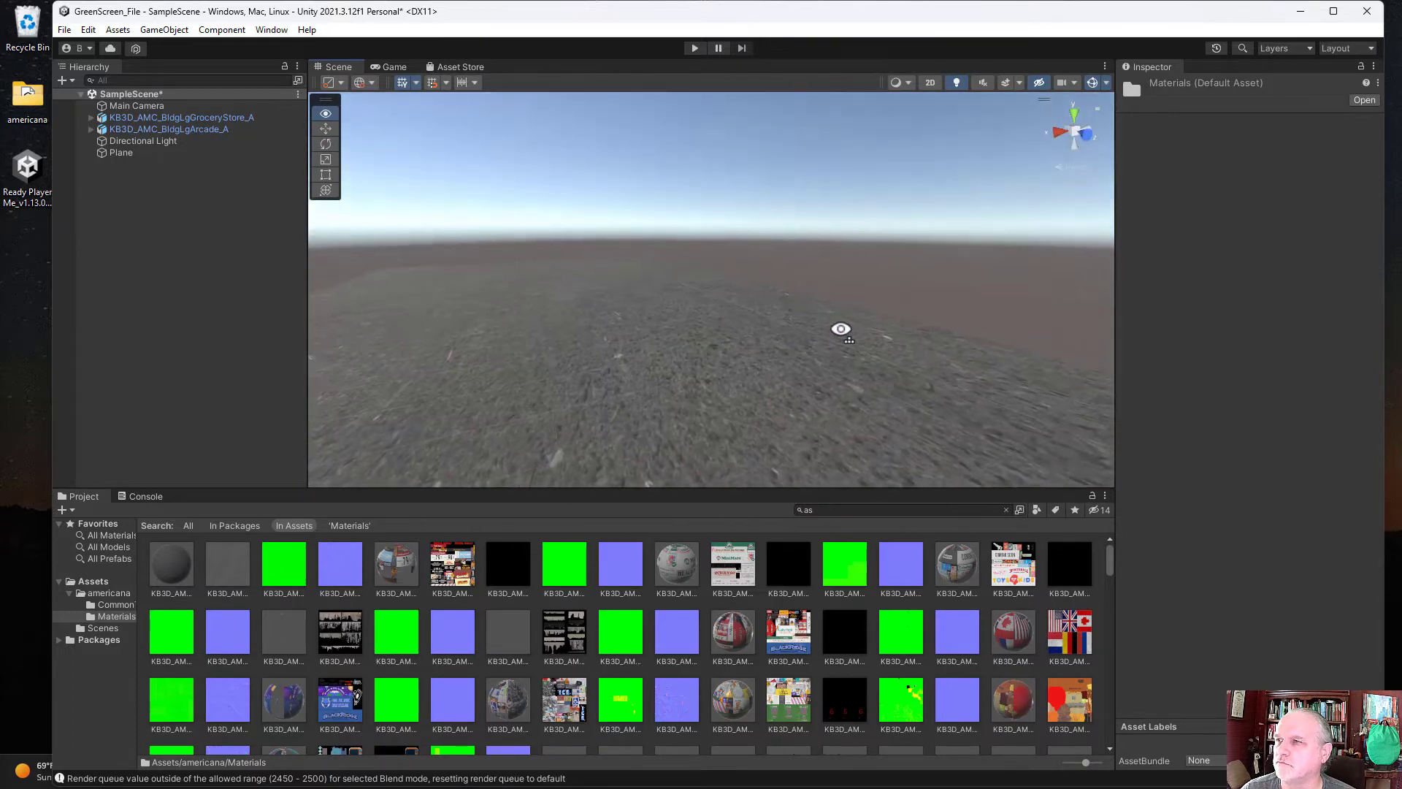
{"action": "right_click_drag", "start_coordinate": [513, 364], "coordinate": [573, 303]}
{"action": "left_click", "coordinate": [560, 223]}
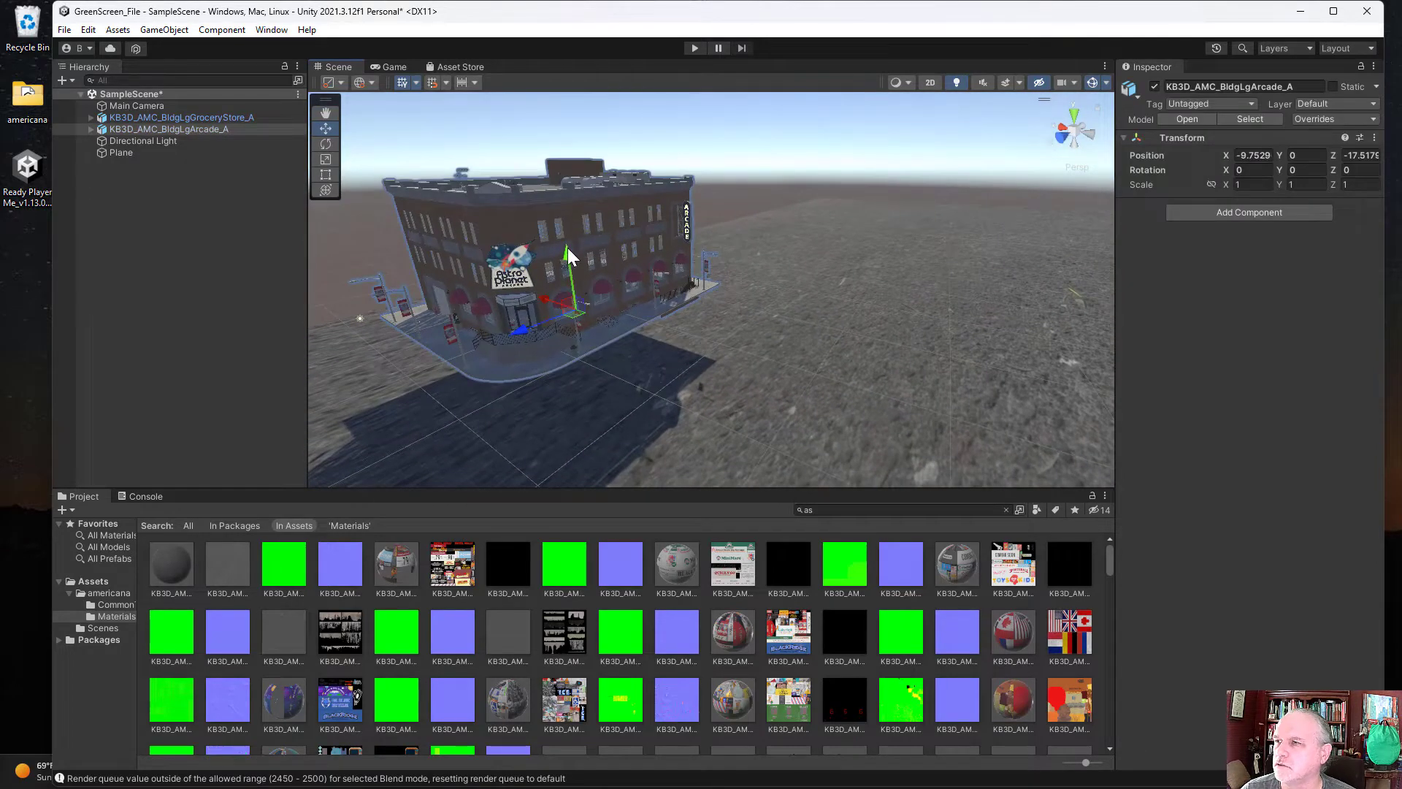
{"action": "left_click_drag", "start_coordinate": [566, 255], "coordinate": [573, 321]}
{"action": "right_click_drag", "start_coordinate": [735, 370], "coordinate": [741, 302]}
Step: Lower the grocery store building to about Y -9 so it rests on the ground
{"action": "left_click", "coordinate": [740, 310]}
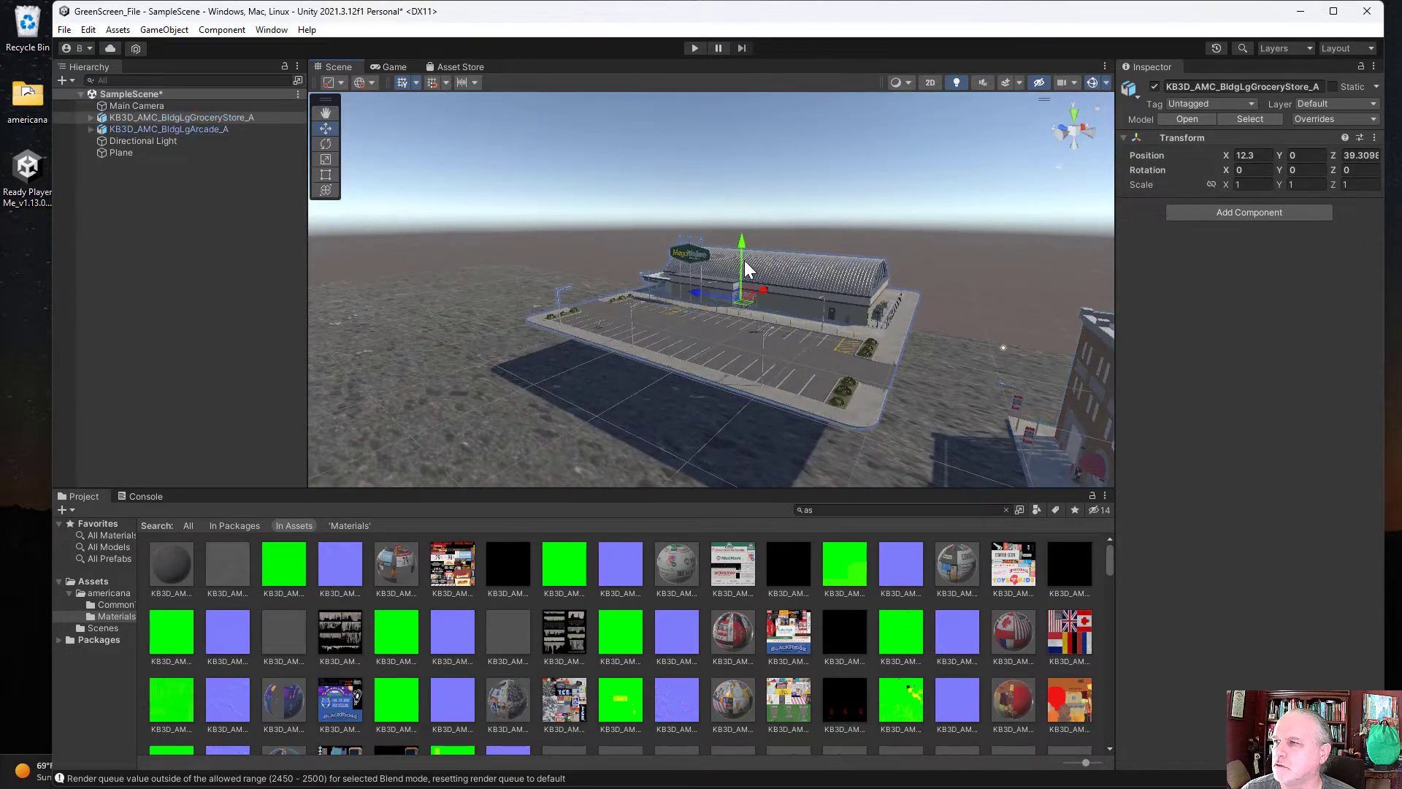
{"action": "left_click_drag", "start_coordinate": [741, 254], "coordinate": [719, 304]}
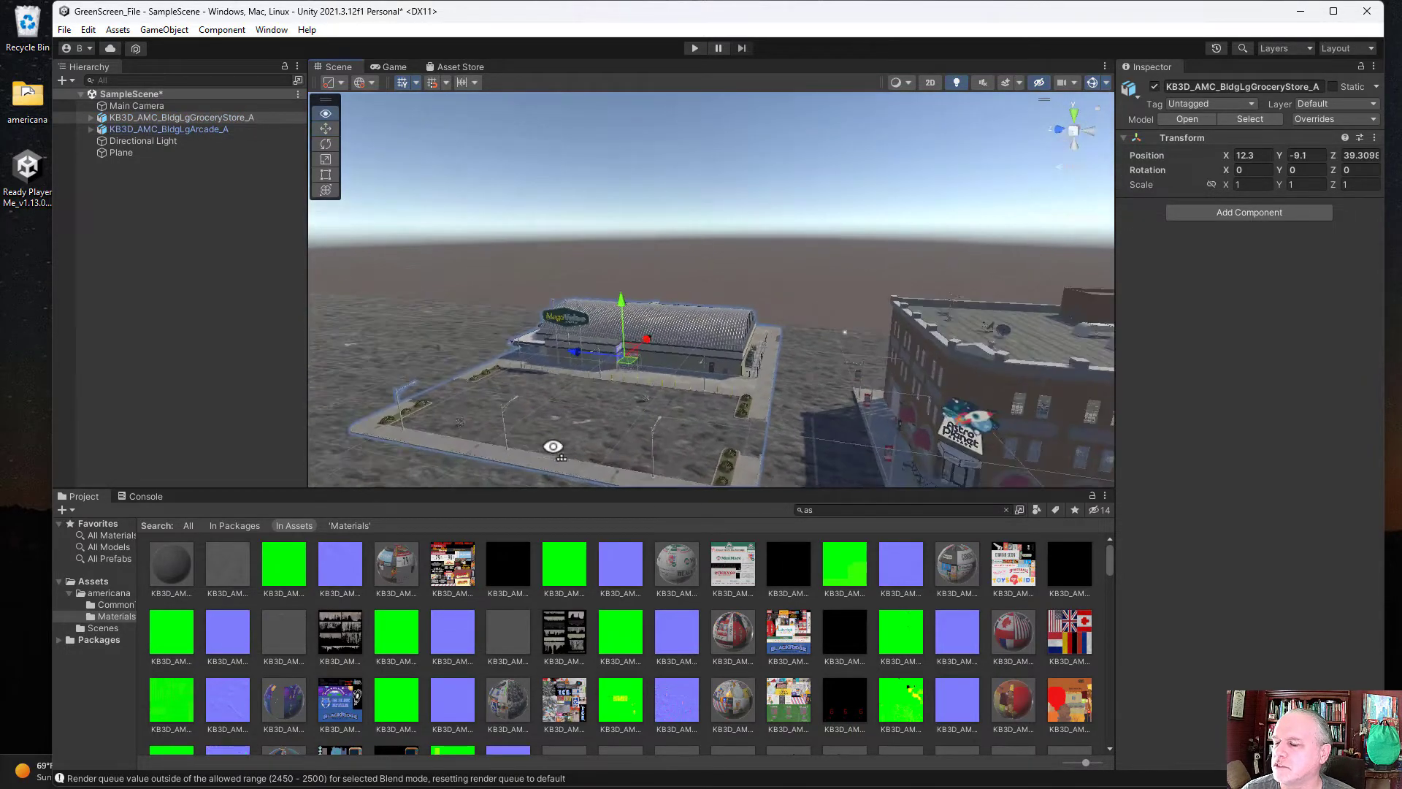
{"action": "left_click_drag", "start_coordinate": [587, 458], "coordinate": [700, 534], "text": "alt"}
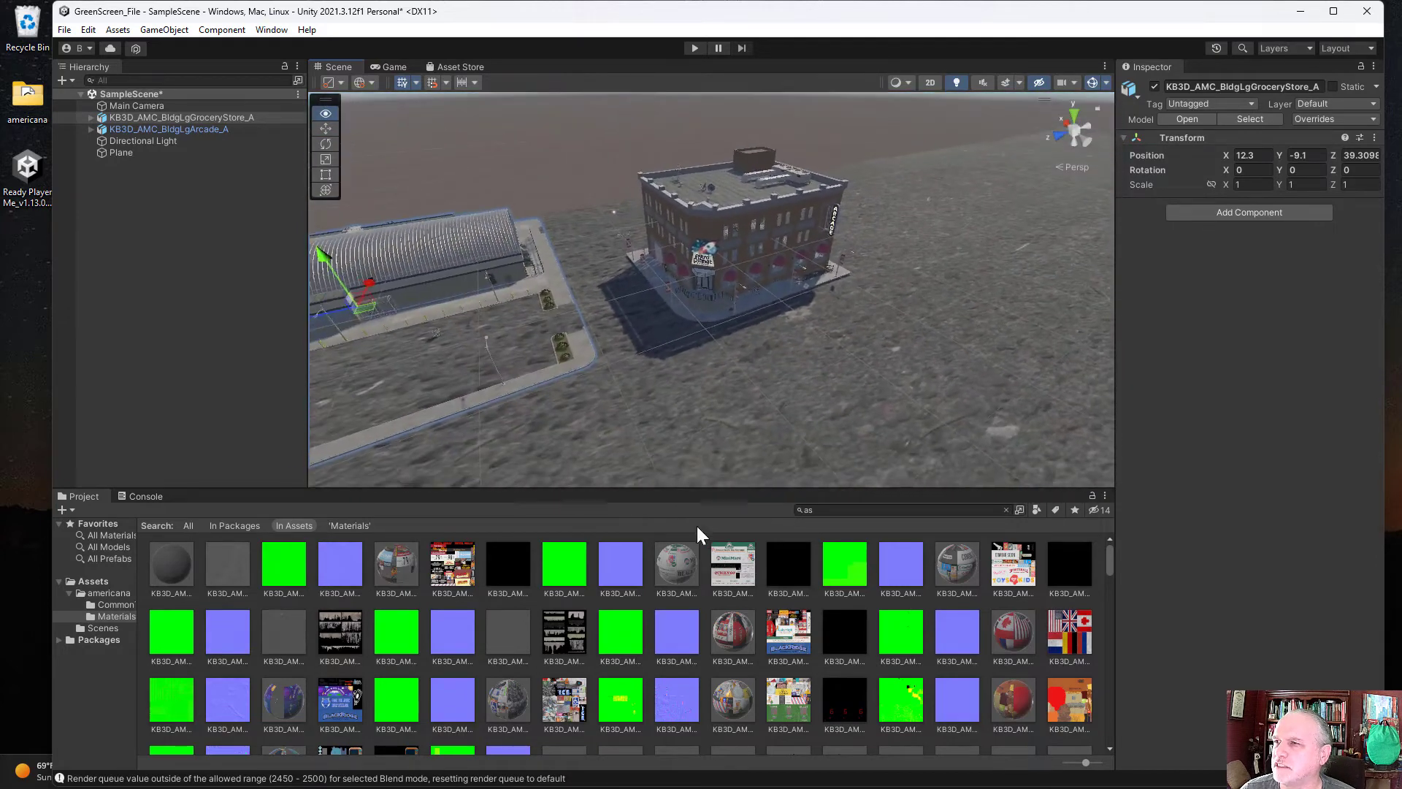
{"action": "left_click_drag", "start_coordinate": [697, 526], "coordinate": [570, 297], "text": "alt"}
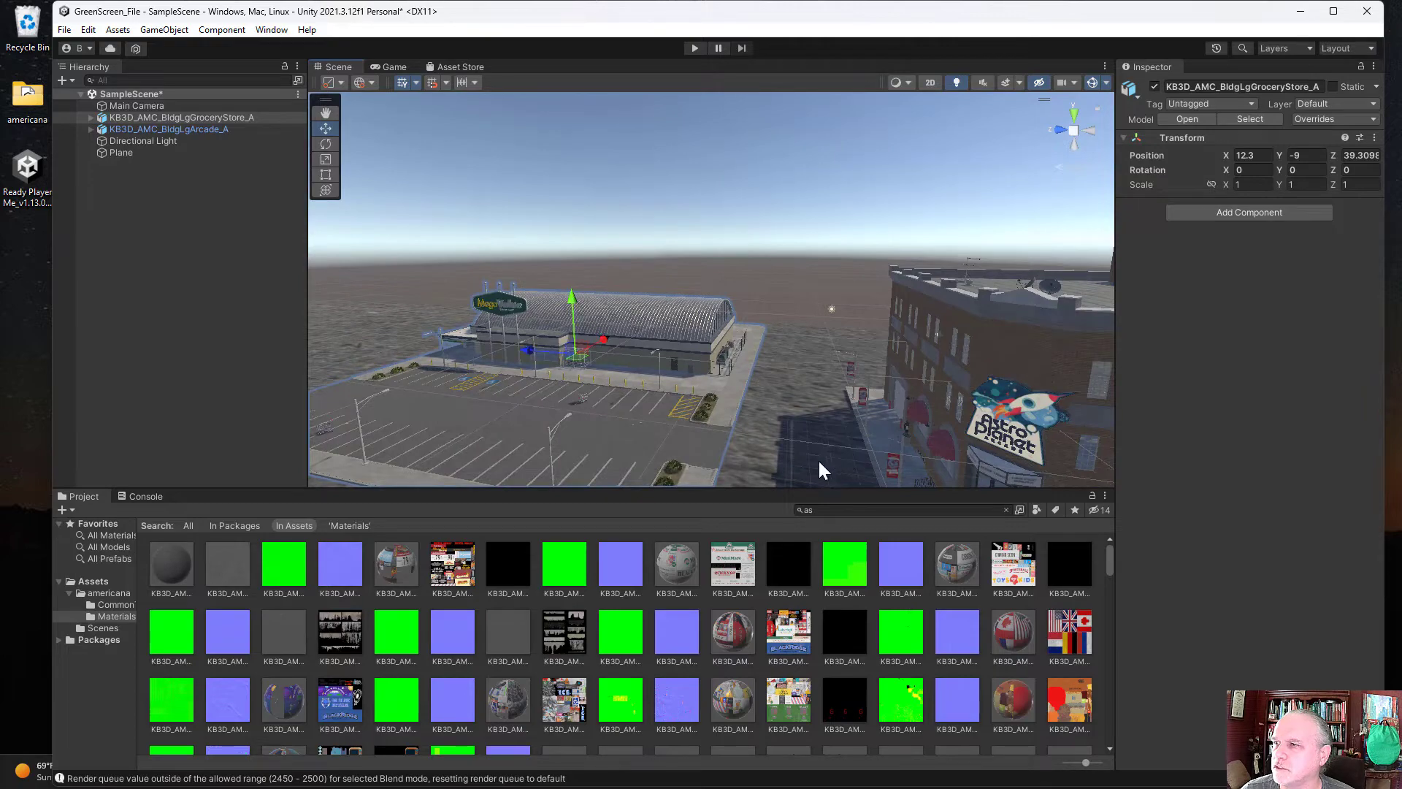
{"action": "mouse_move", "coordinate": [817, 460]}
{"action": "left_mouse_down", "text": "alt"}
{"action": "mouse_move", "coordinate": [1056, 468]}
{"action": "mouse_move", "coordinate": [1190, 517]}
{"action": "mouse_move", "coordinate": [955, 464]}
{"action": "mouse_move", "coordinate": [324, 527]}
{"action": "mouse_move", "coordinate": [182, 439]}
{"action": "mouse_move", "coordinate": [982, 376]}
{"action": "mouse_move", "coordinate": [1125, 572]}
{"action": "mouse_move", "coordinate": [1228, 556]}
{"action": "mouse_move", "coordinate": [1080, 515]}
{"action": "mouse_move", "coordinate": [532, 486]}
{"action": "mouse_move", "coordinate": [525, 459]}
{"action": "mouse_move", "coordinate": [558, 491]}
{"action": "left_mouse_up", "text": "alt"}
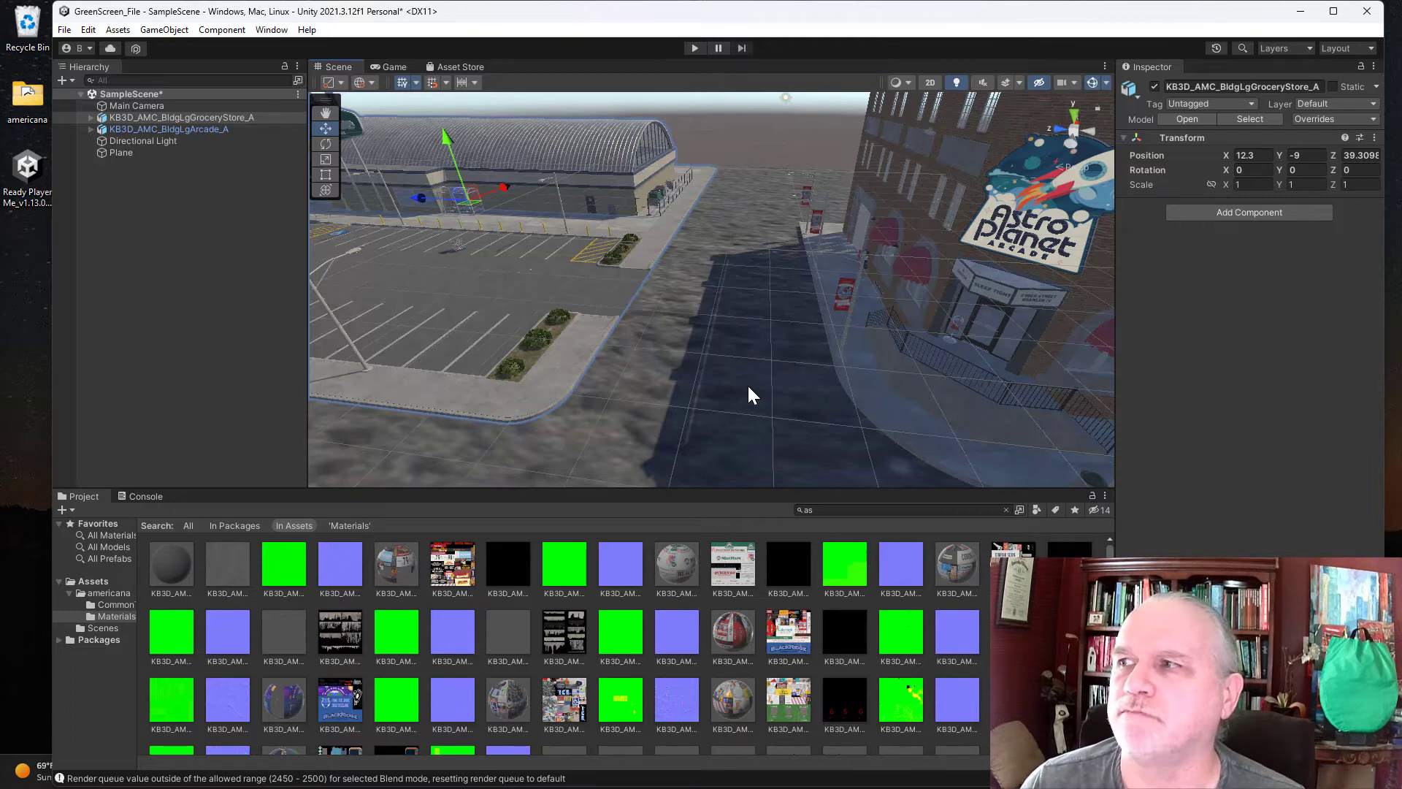
{"action": "mouse_move", "coordinate": [738, 397]}
{"action": "left_mouse_down", "text": "alt"}
{"action": "mouse_move", "coordinate": [501, 366]}
{"action": "mouse_move", "coordinate": [982, 366]}
{"action": "mouse_move", "coordinate": [956, 392]}
{"action": "mouse_move", "coordinate": [965, 404]}
{"action": "left_mouse_up", "text": "alt"}
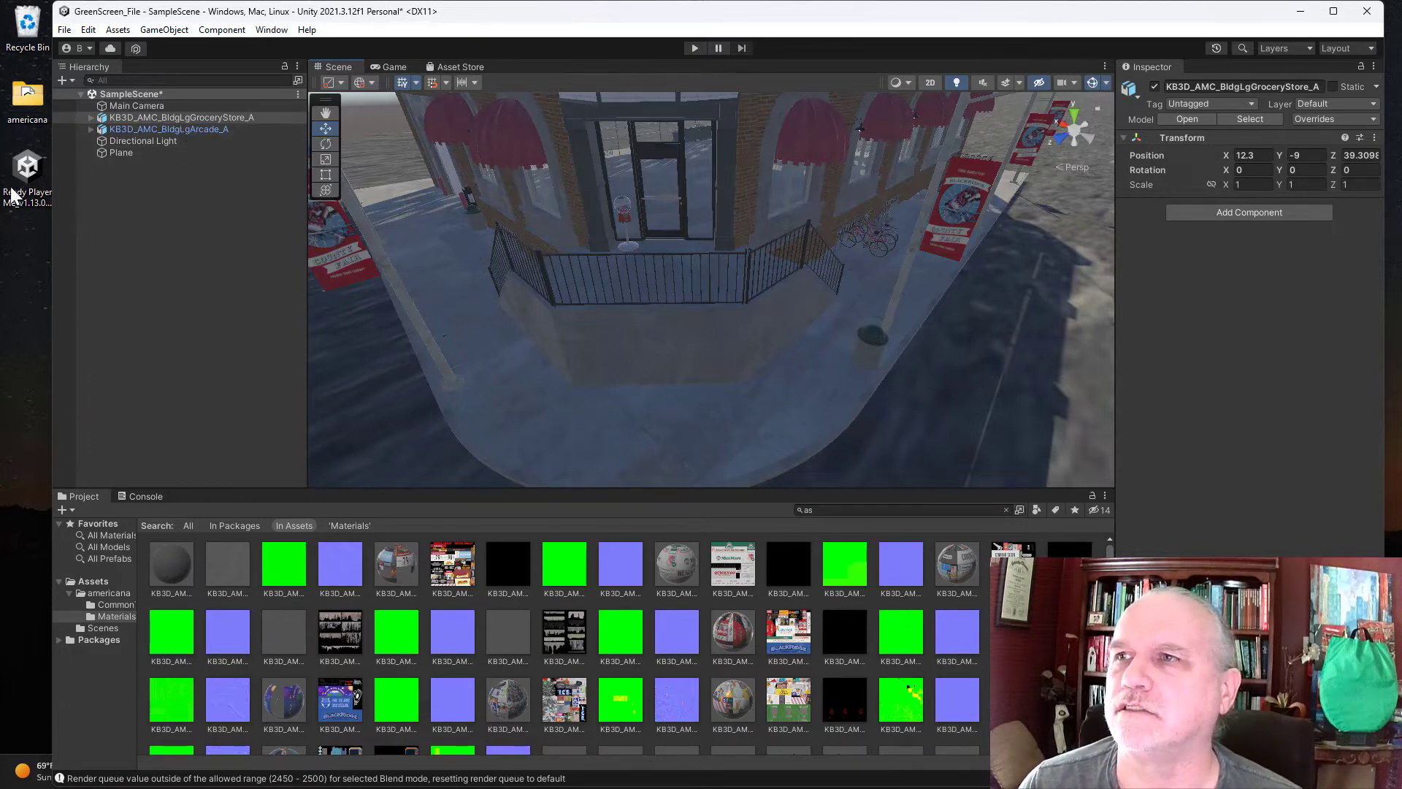
Step: Save the current scene via File > Save
{"action": "left_click", "coordinate": [120, 29]}
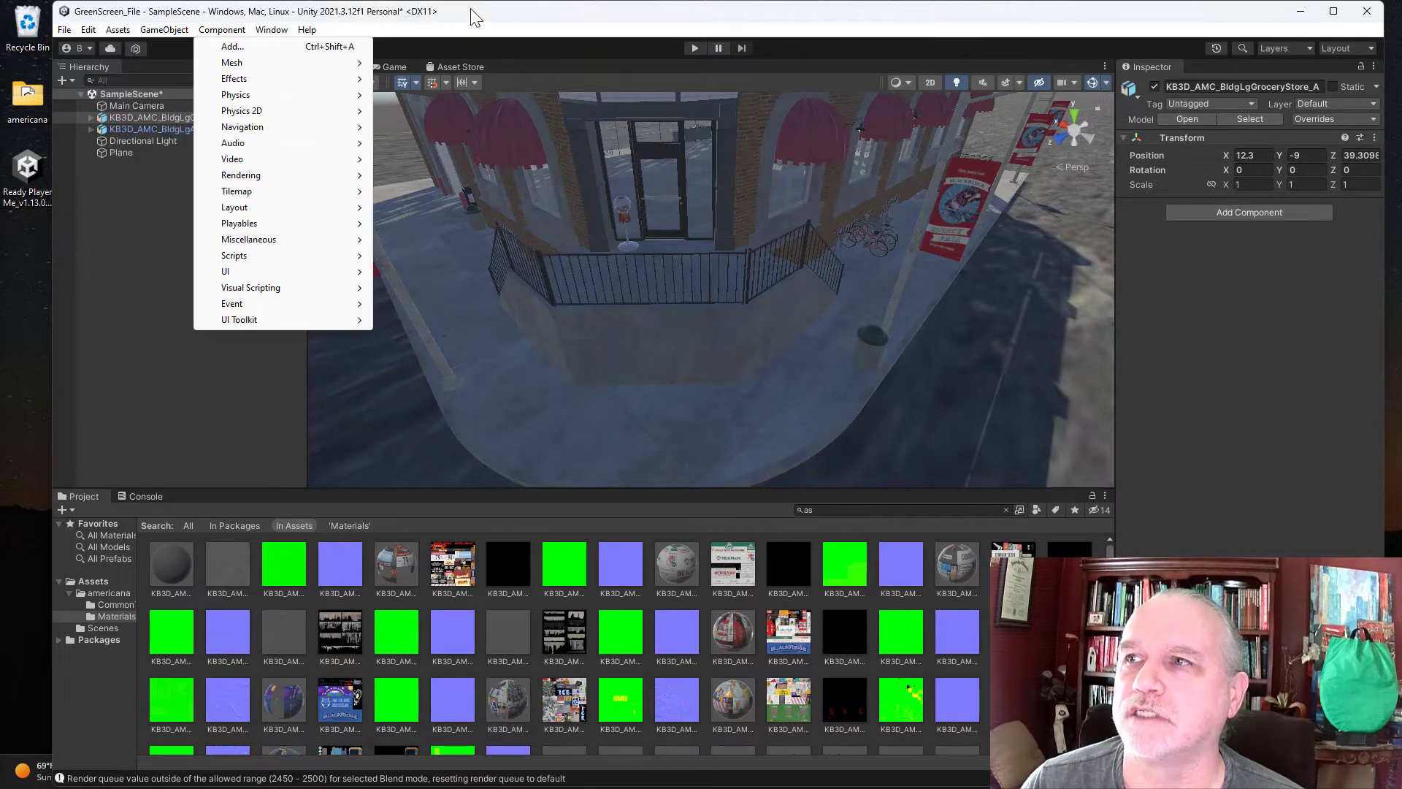
{"action": "left_click", "coordinate": [232, 27]}
{"action": "left_click", "coordinate": [65, 30]}
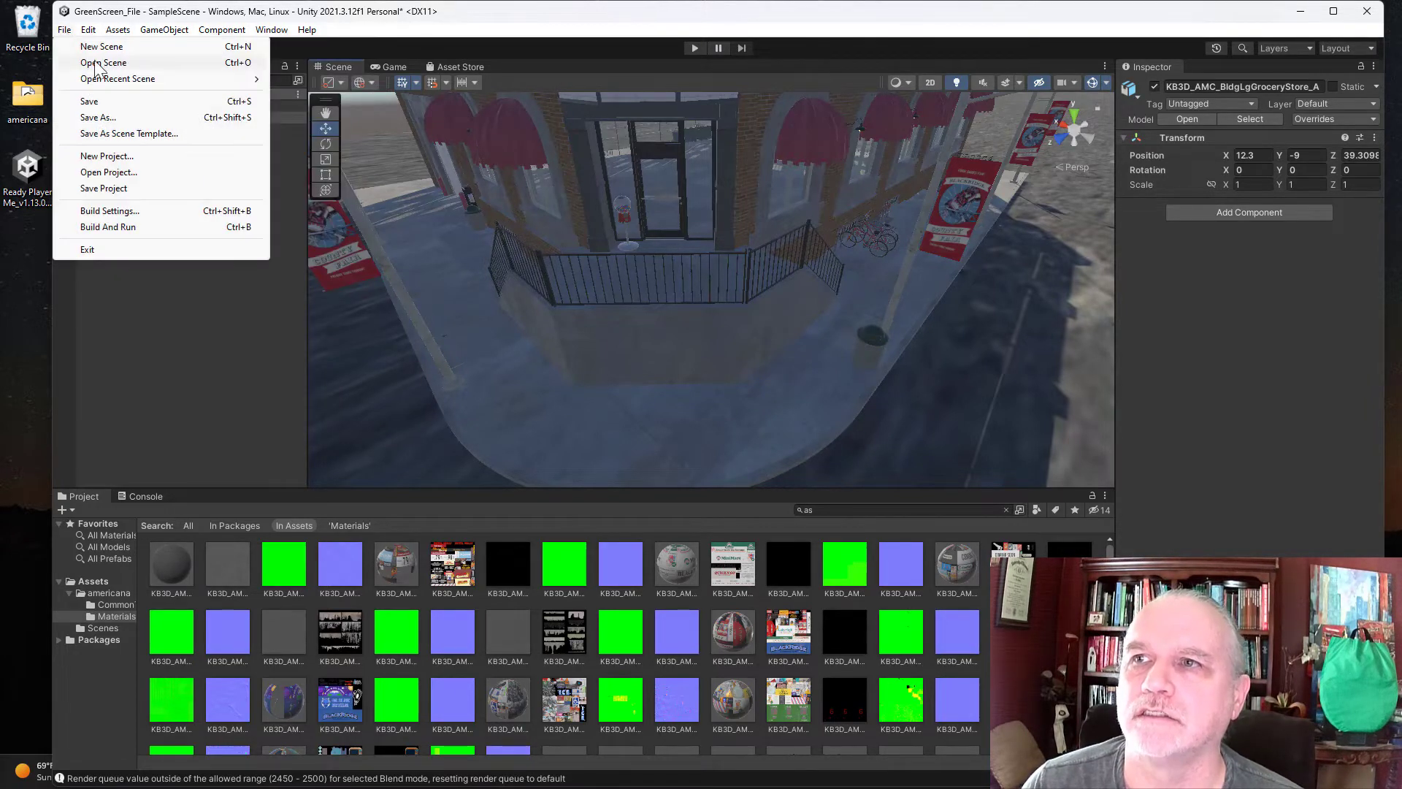
{"action": "left_click", "coordinate": [94, 97]}
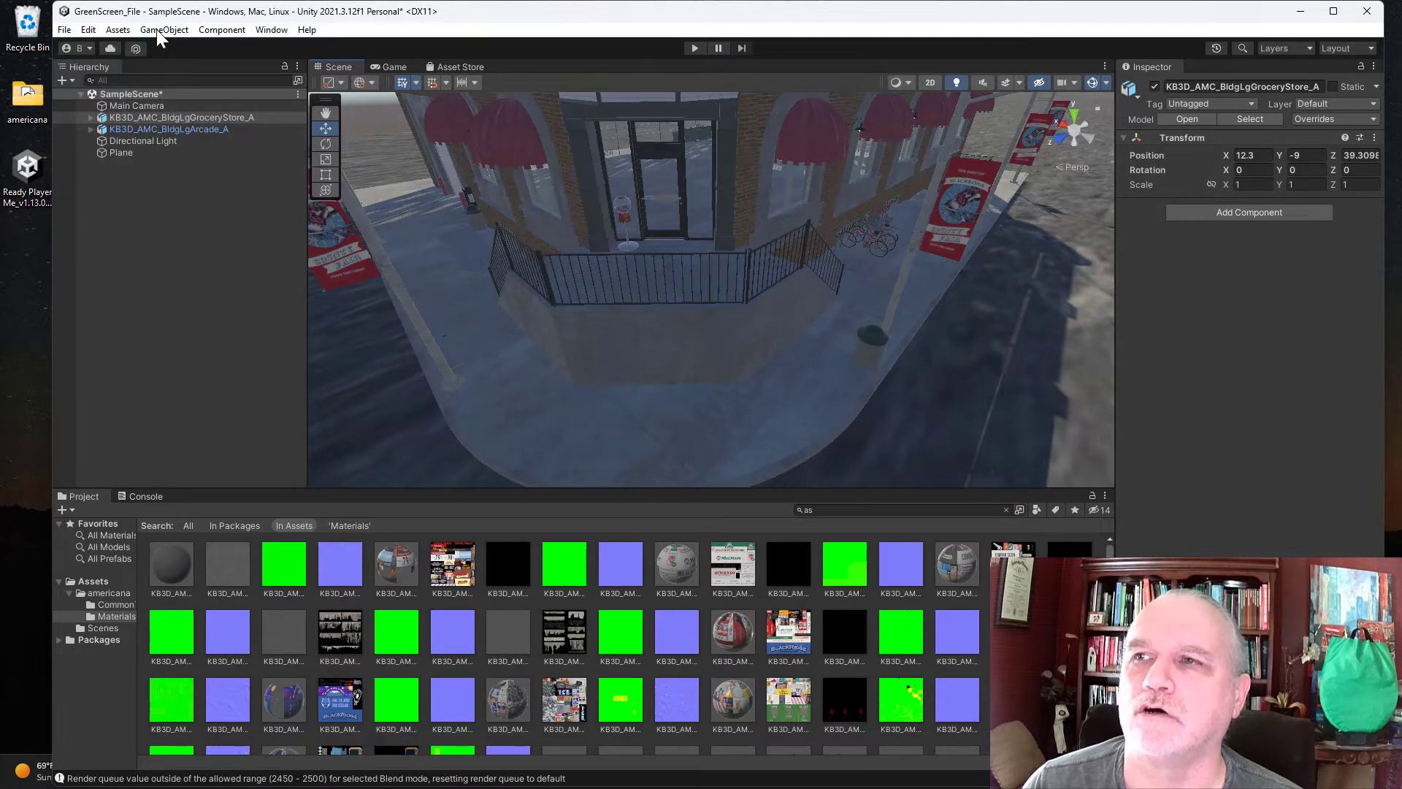
Step: Start importing Ready Player Me_v1.13.0.unitypackage from the Desktop as a custom package
{"action": "left_click", "coordinate": [117, 29]}
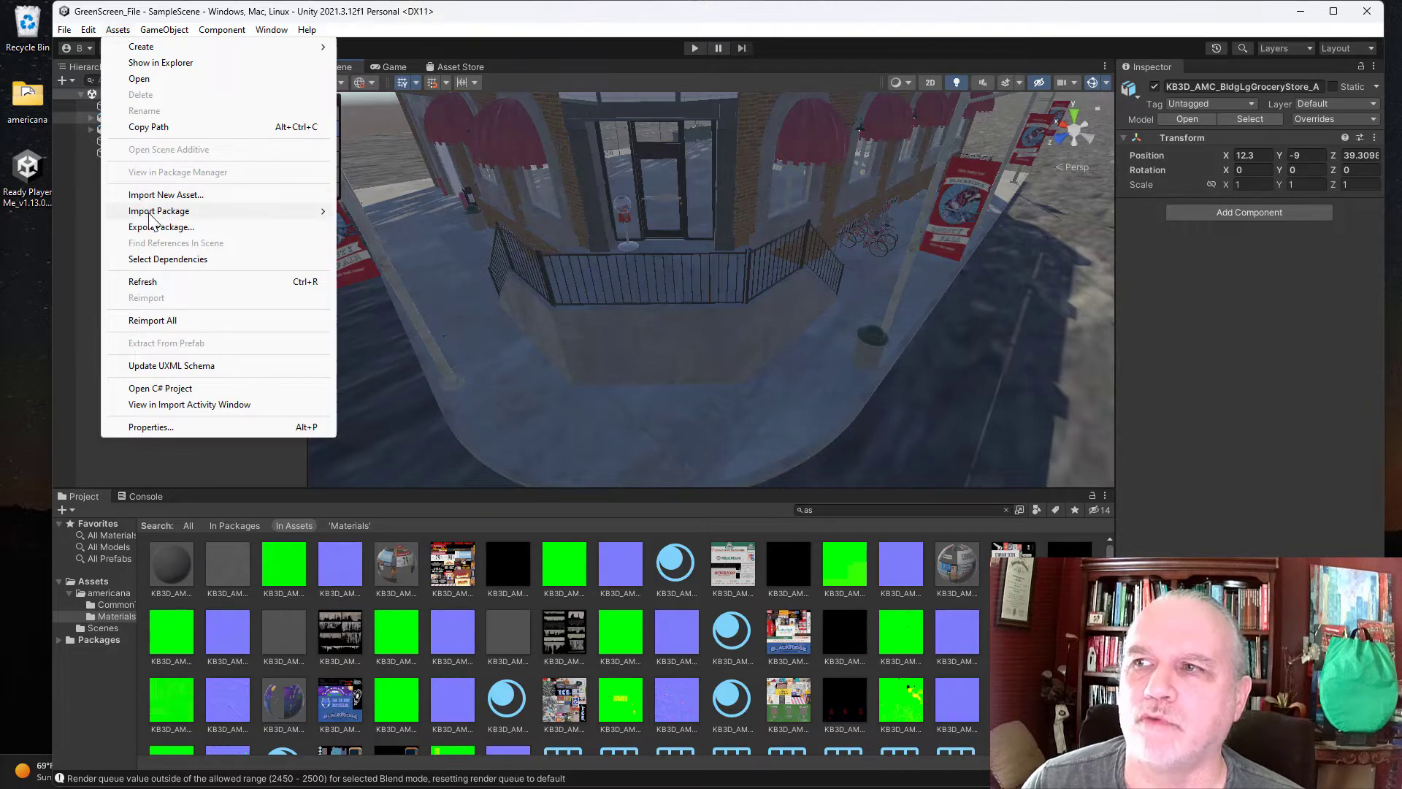
{"action": "mouse_move", "coordinate": [160, 211]}
{"action": "left_click", "coordinate": [365, 214]}
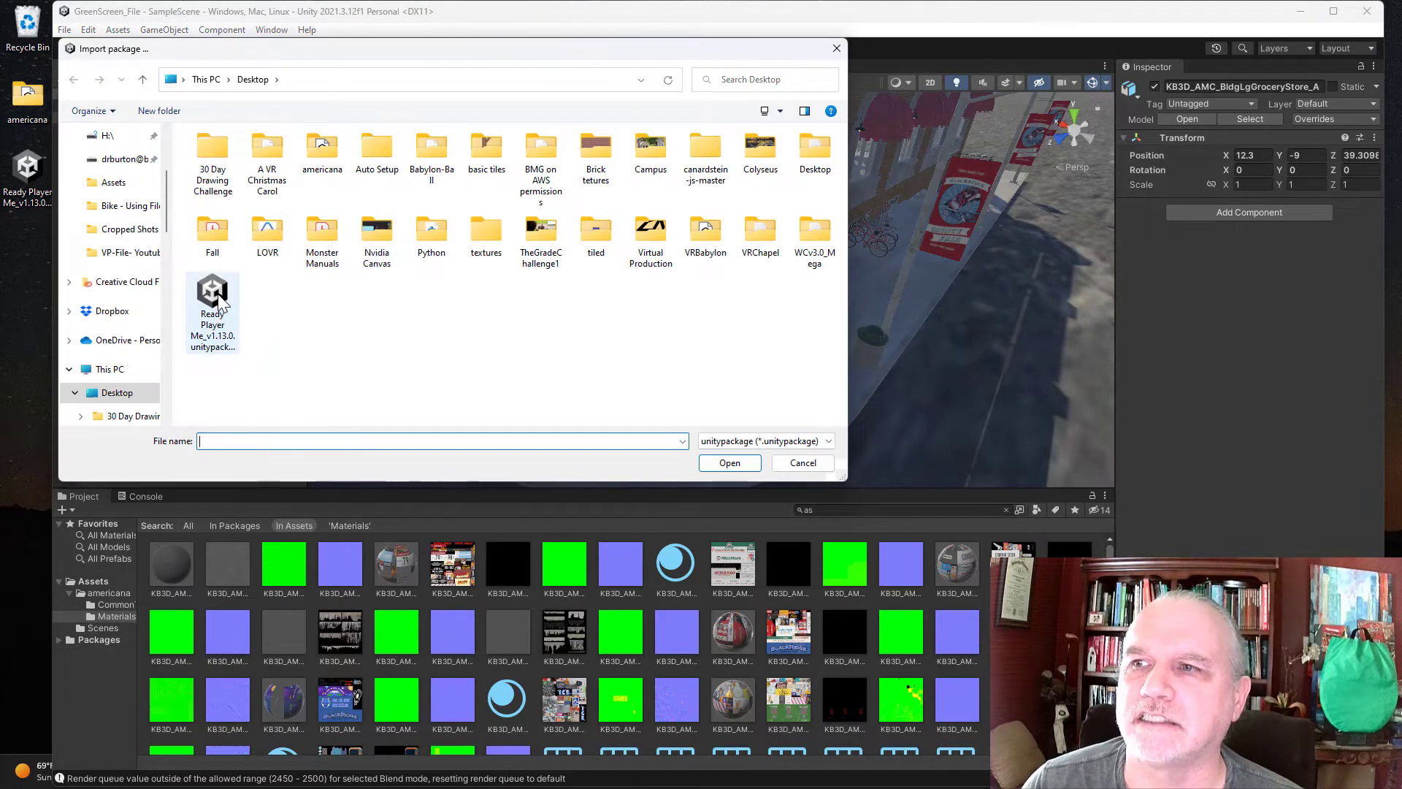
{"action": "left_click", "coordinate": [219, 296]}
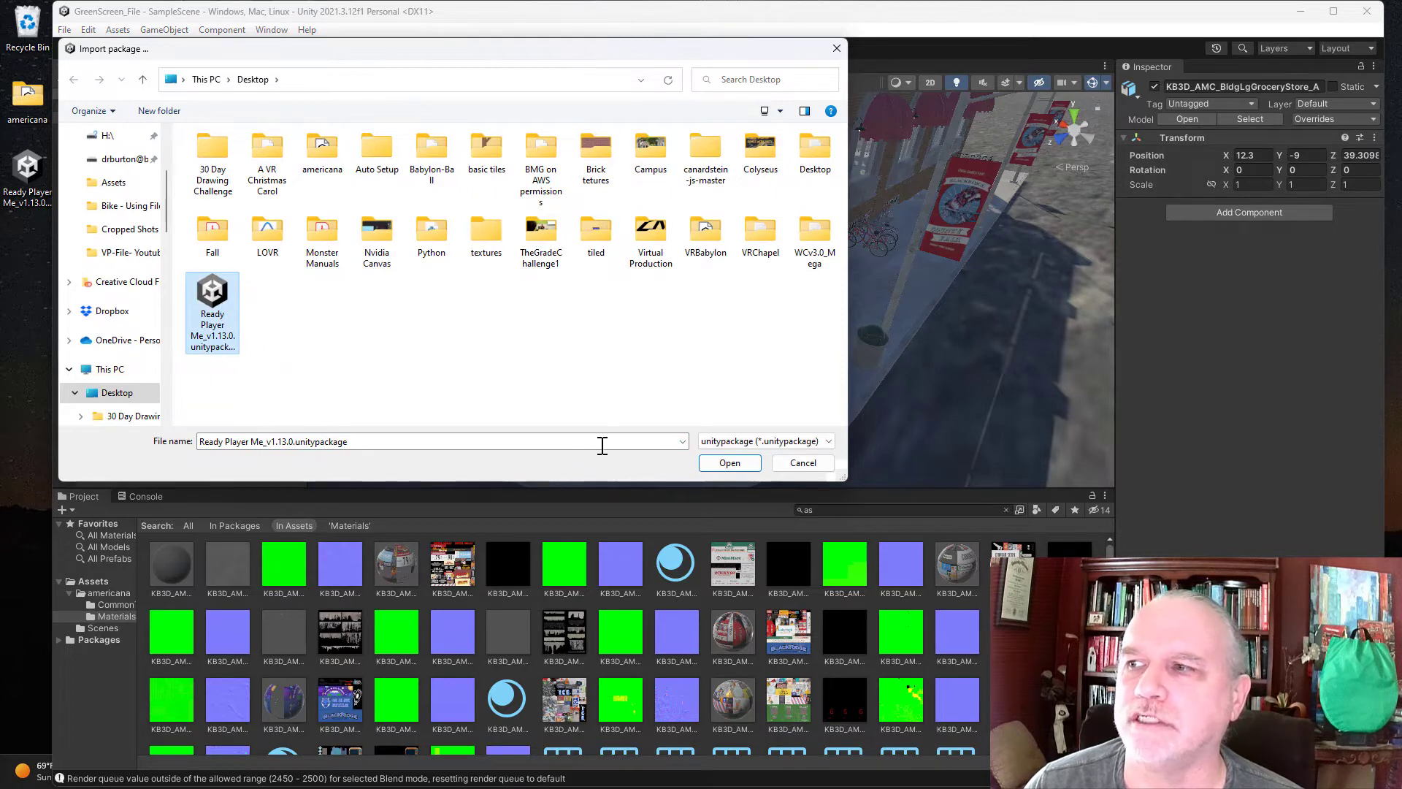
{"action": "left_click", "coordinate": [729, 462]}
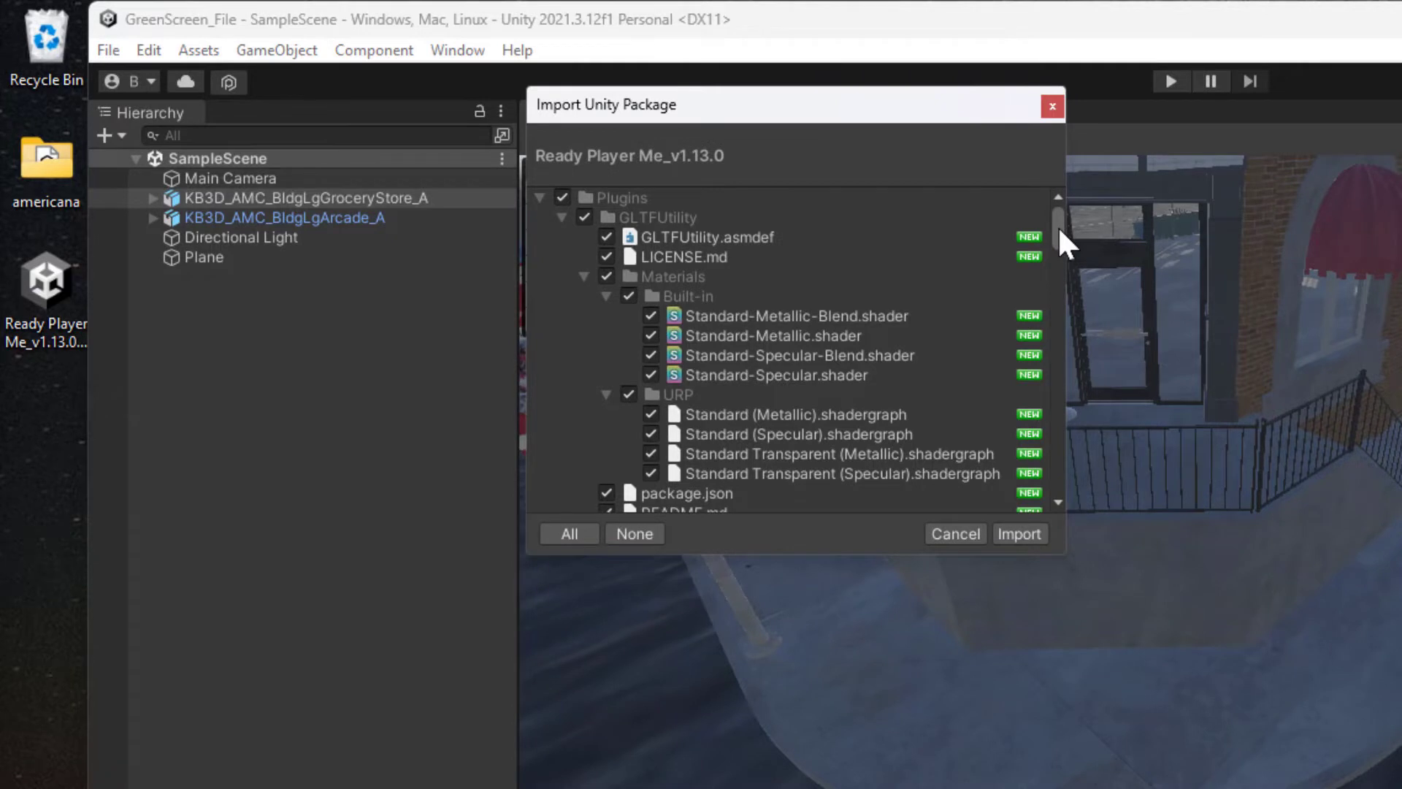
{"action": "left_click_drag", "start_coordinate": [1058, 225], "coordinate": [1054, 298]}
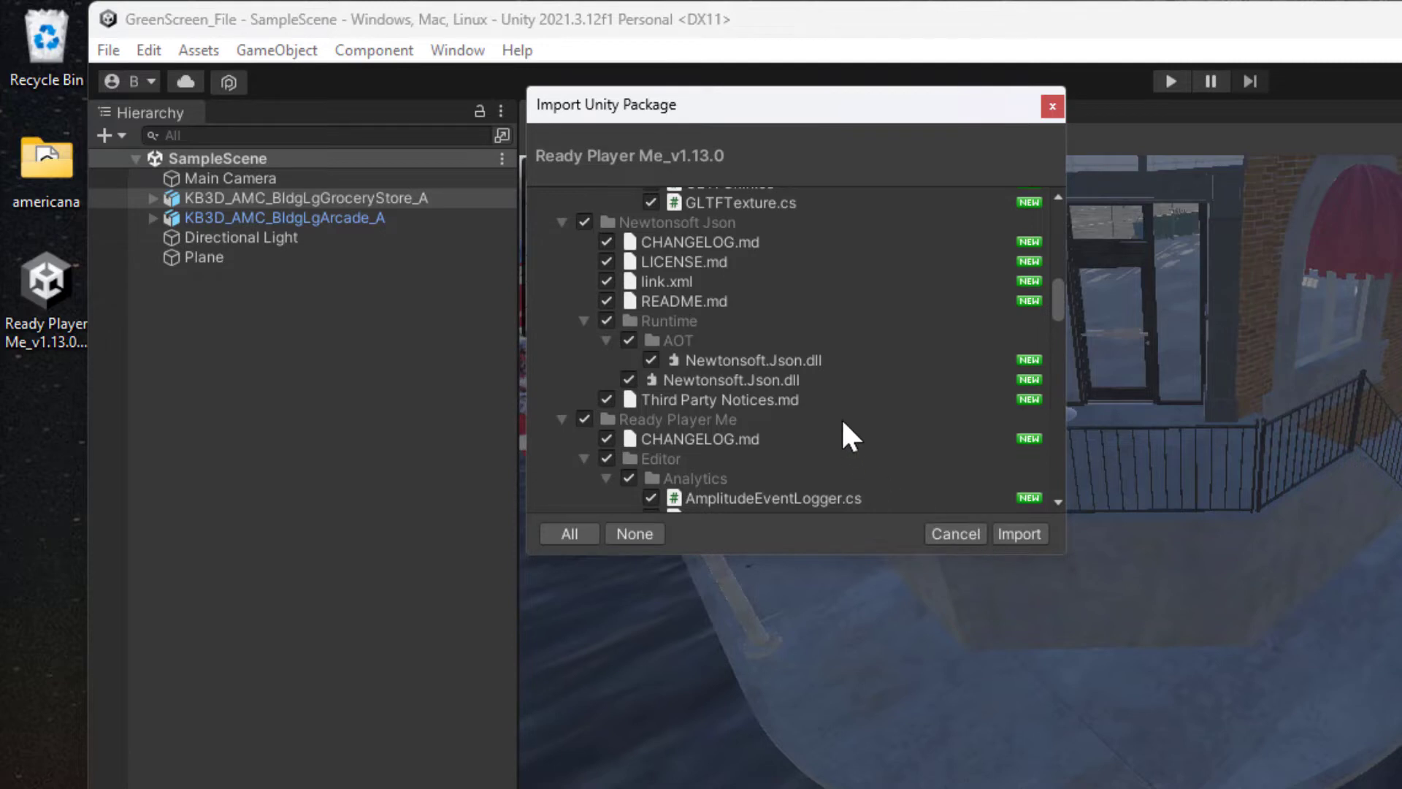
Step: Import all files of the Ready Player Me v1.13.0 package
{"action": "left_click", "coordinate": [1016, 534]}
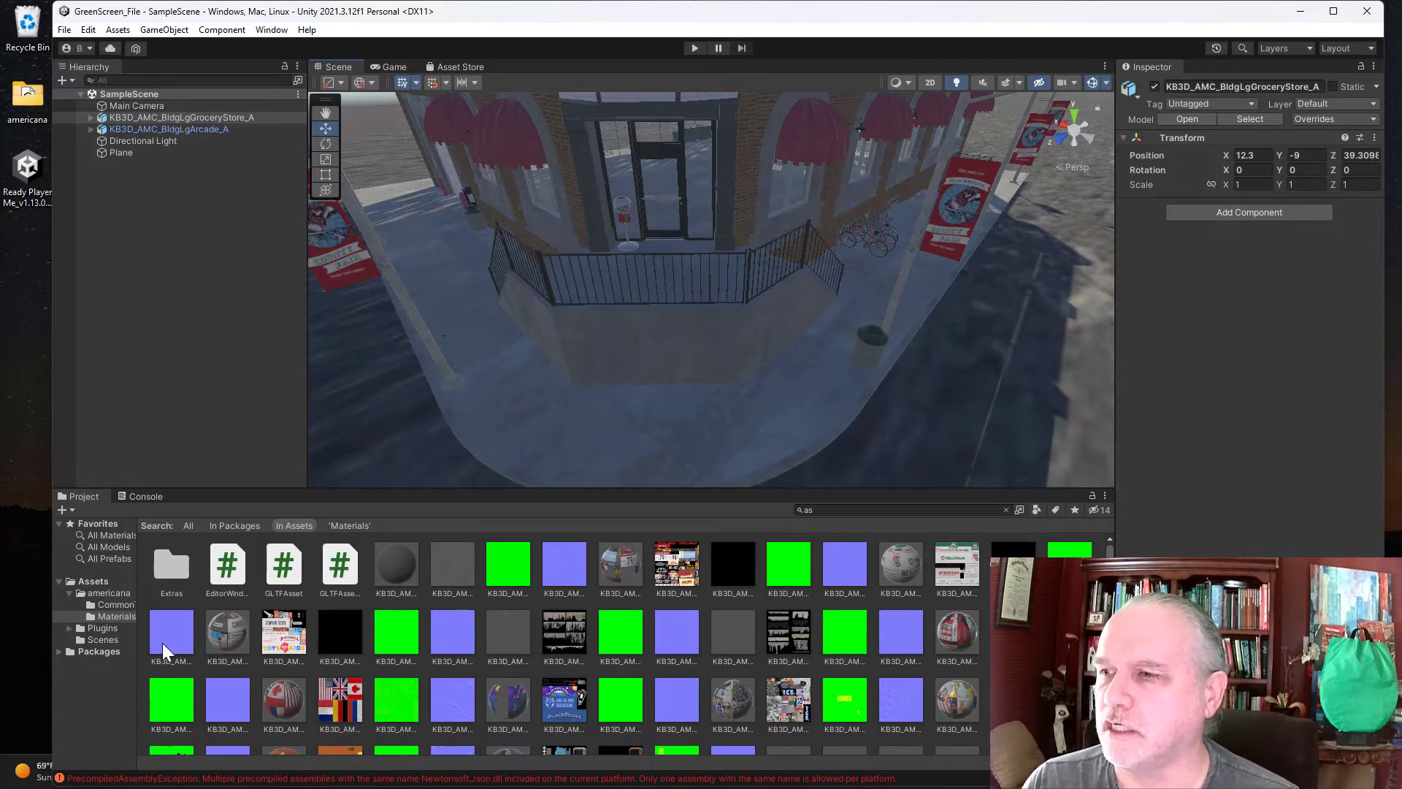
Step: Delete the imported Plugins folder from the top-level Assets
{"action": "left_click", "coordinate": [95, 582]}
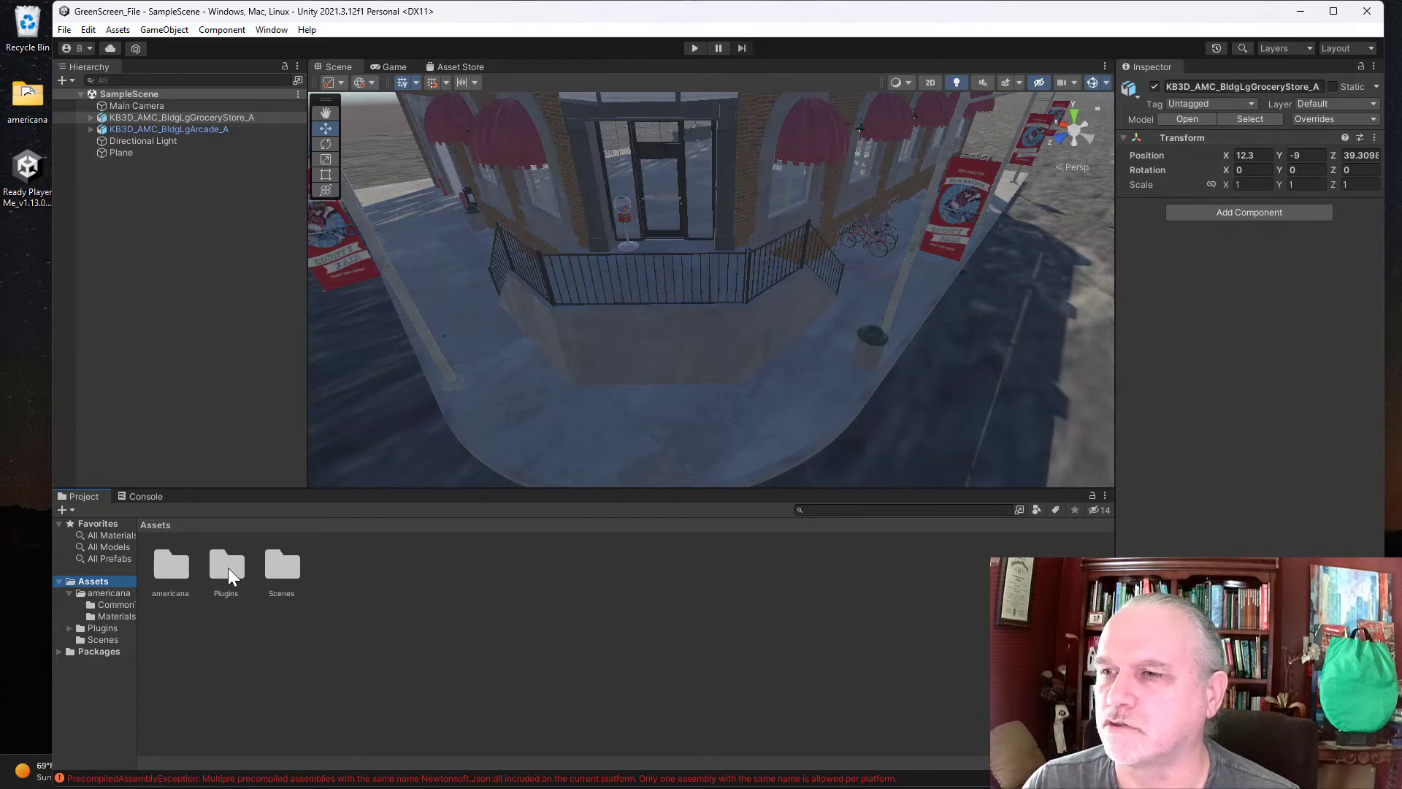
{"action": "right_click", "coordinate": [229, 567]}
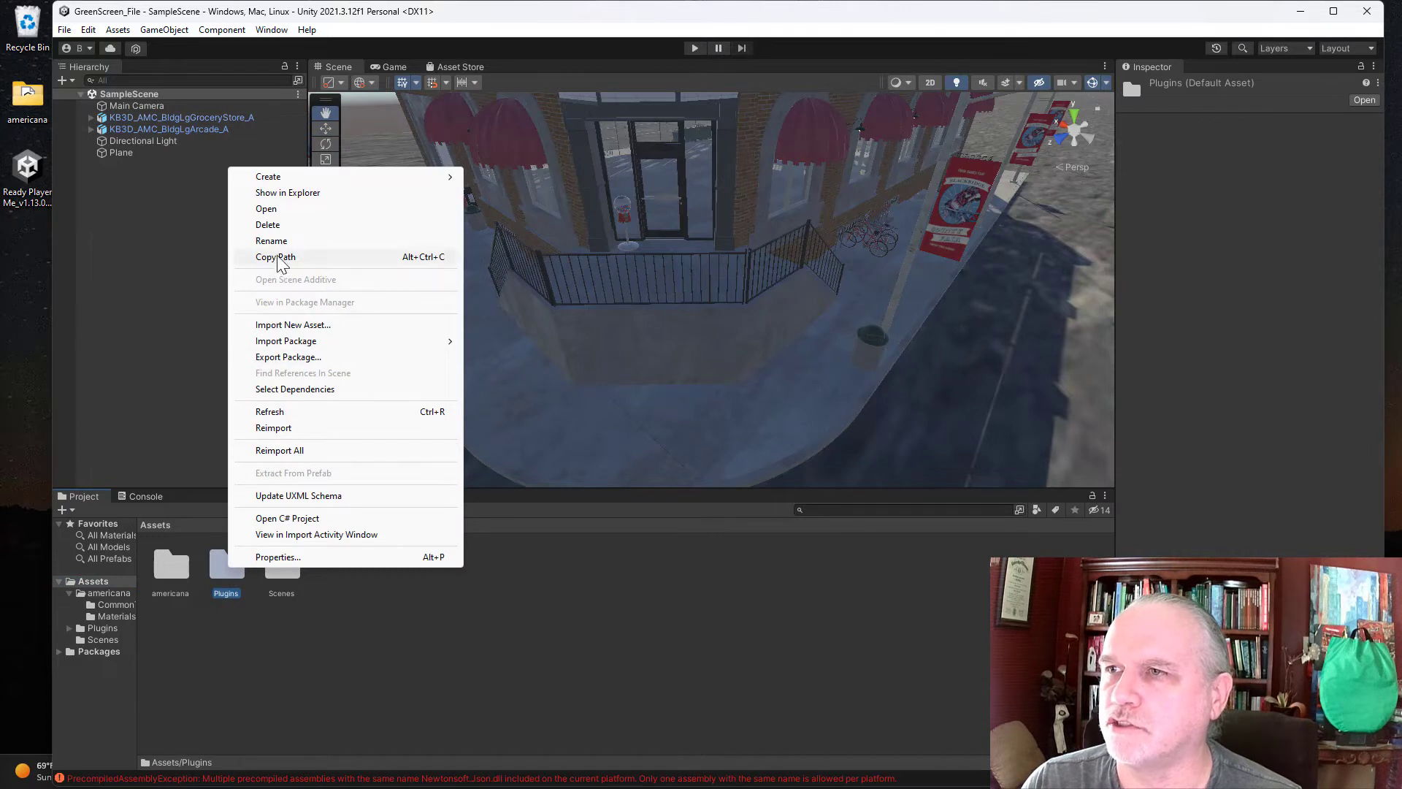
{"action": "left_click", "coordinate": [268, 225]}
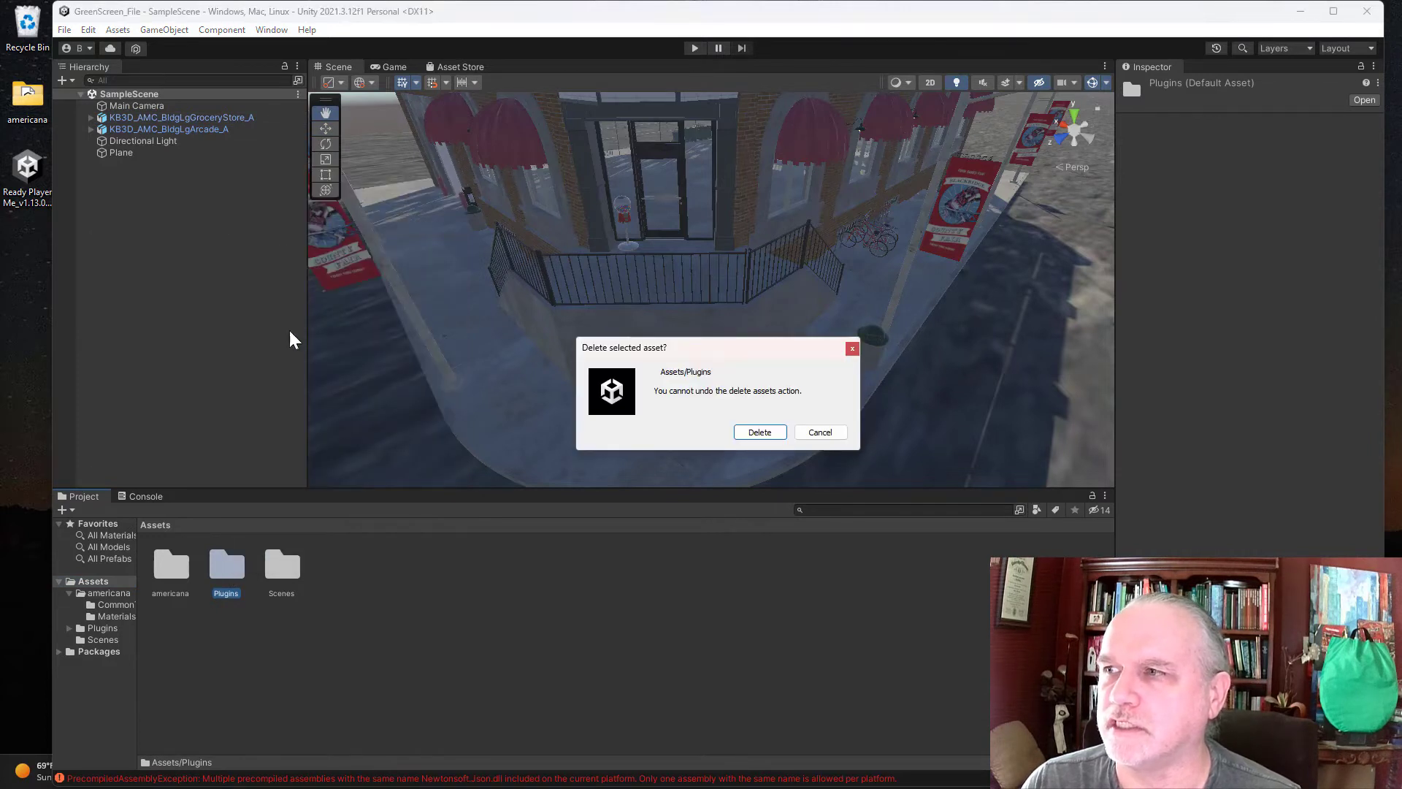
{"action": "left_click", "coordinate": [759, 433]}
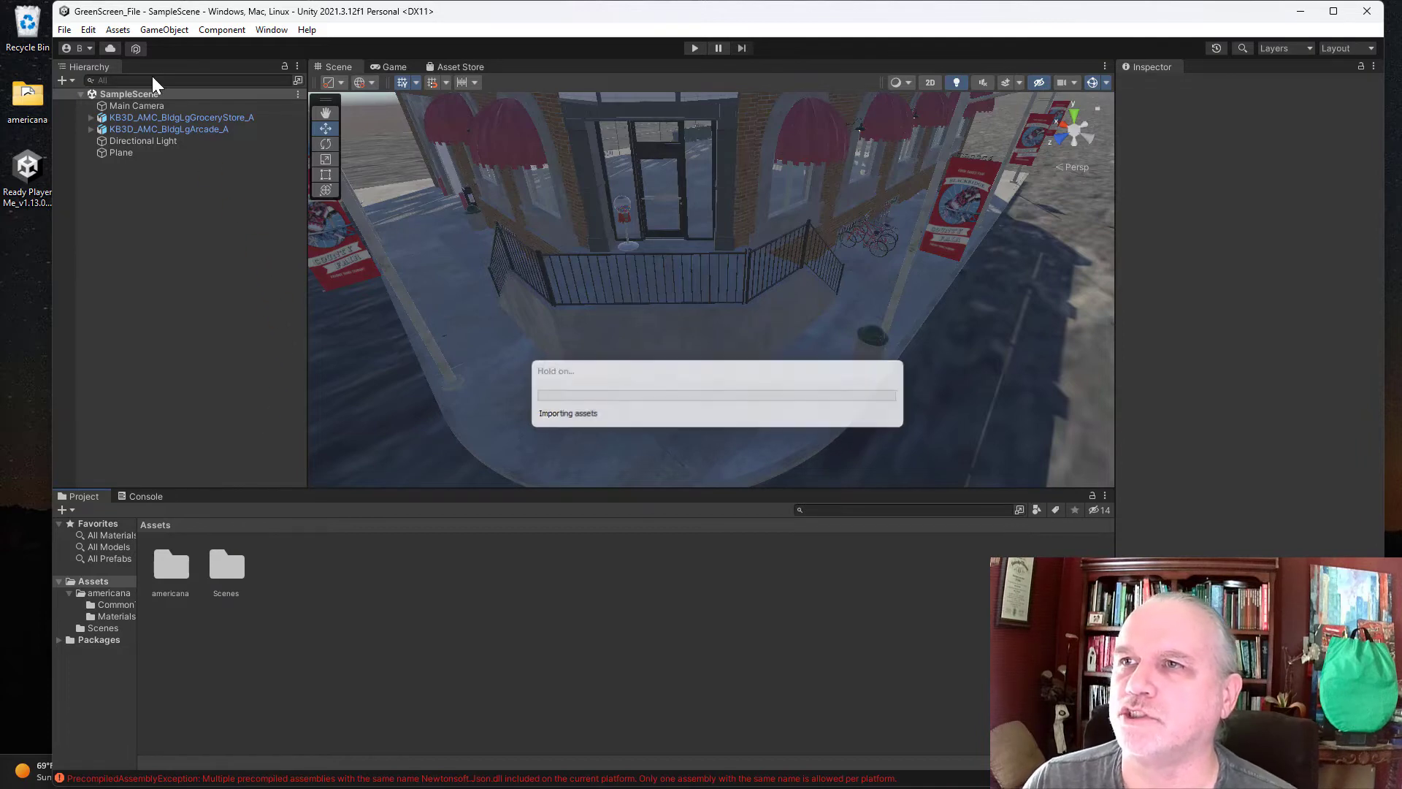
Step: Start a custom package import and choose the Ready Player Me package file
{"action": "left_click", "coordinate": [117, 29]}
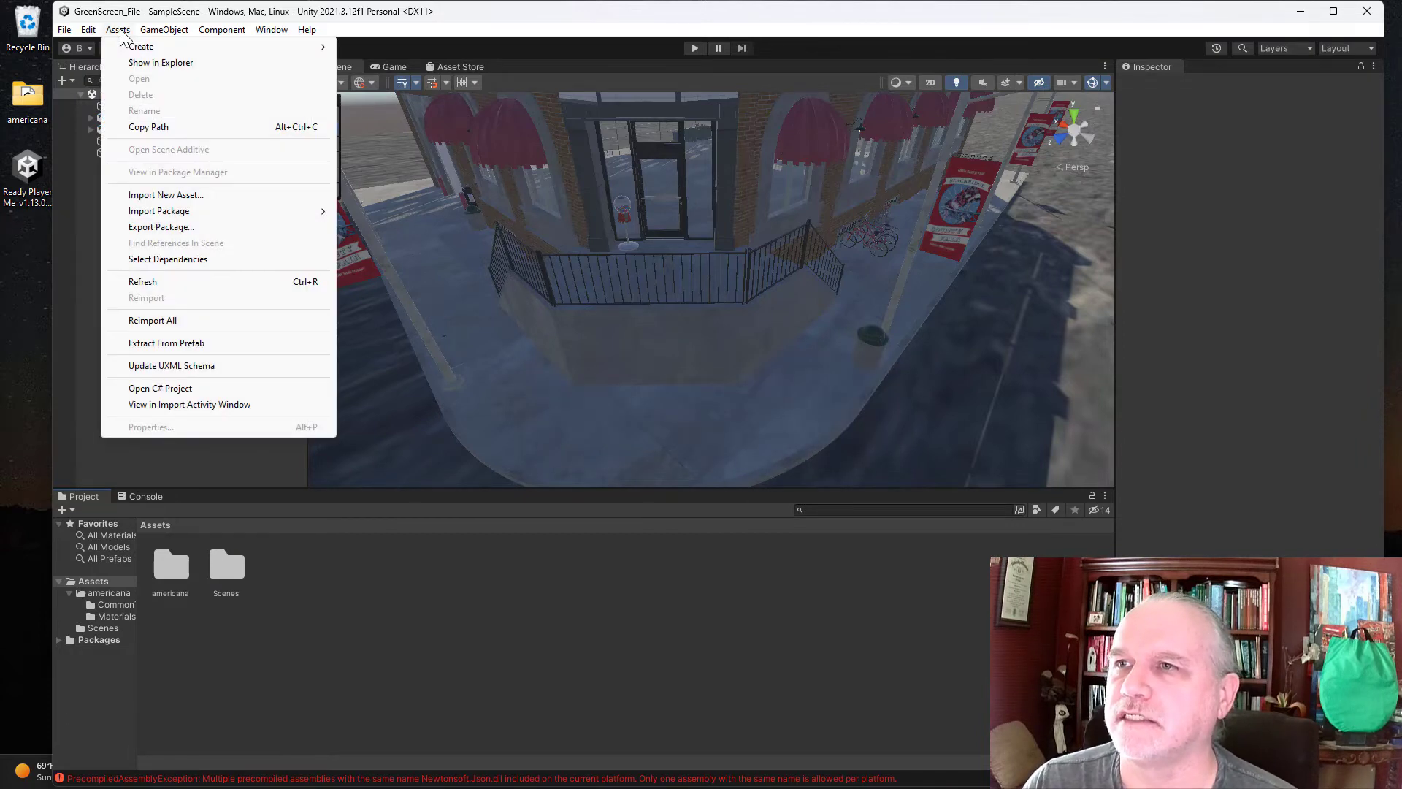
{"action": "mouse_move", "coordinate": [159, 210]}
{"action": "left_click", "coordinate": [386, 212]}
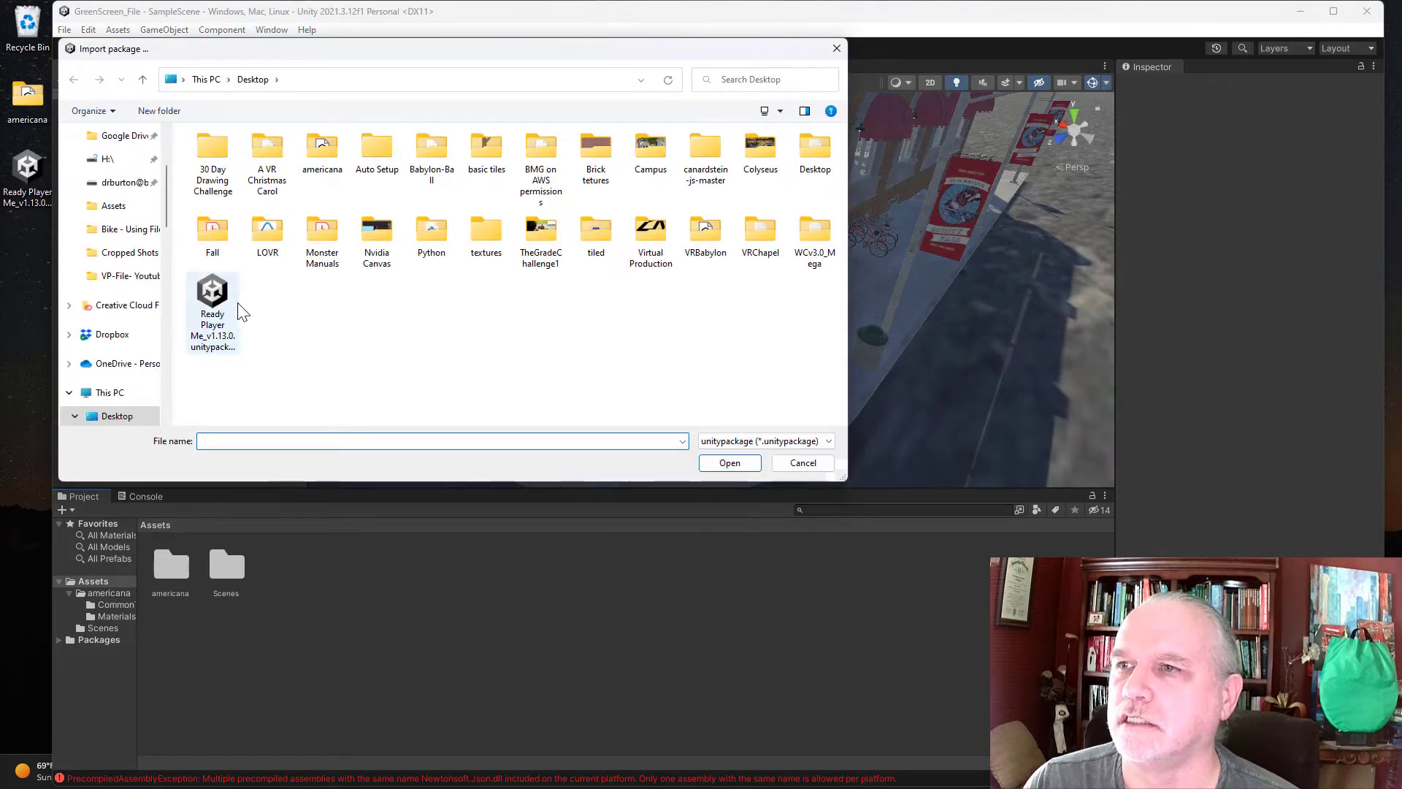
{"action": "left_click", "coordinate": [219, 307]}
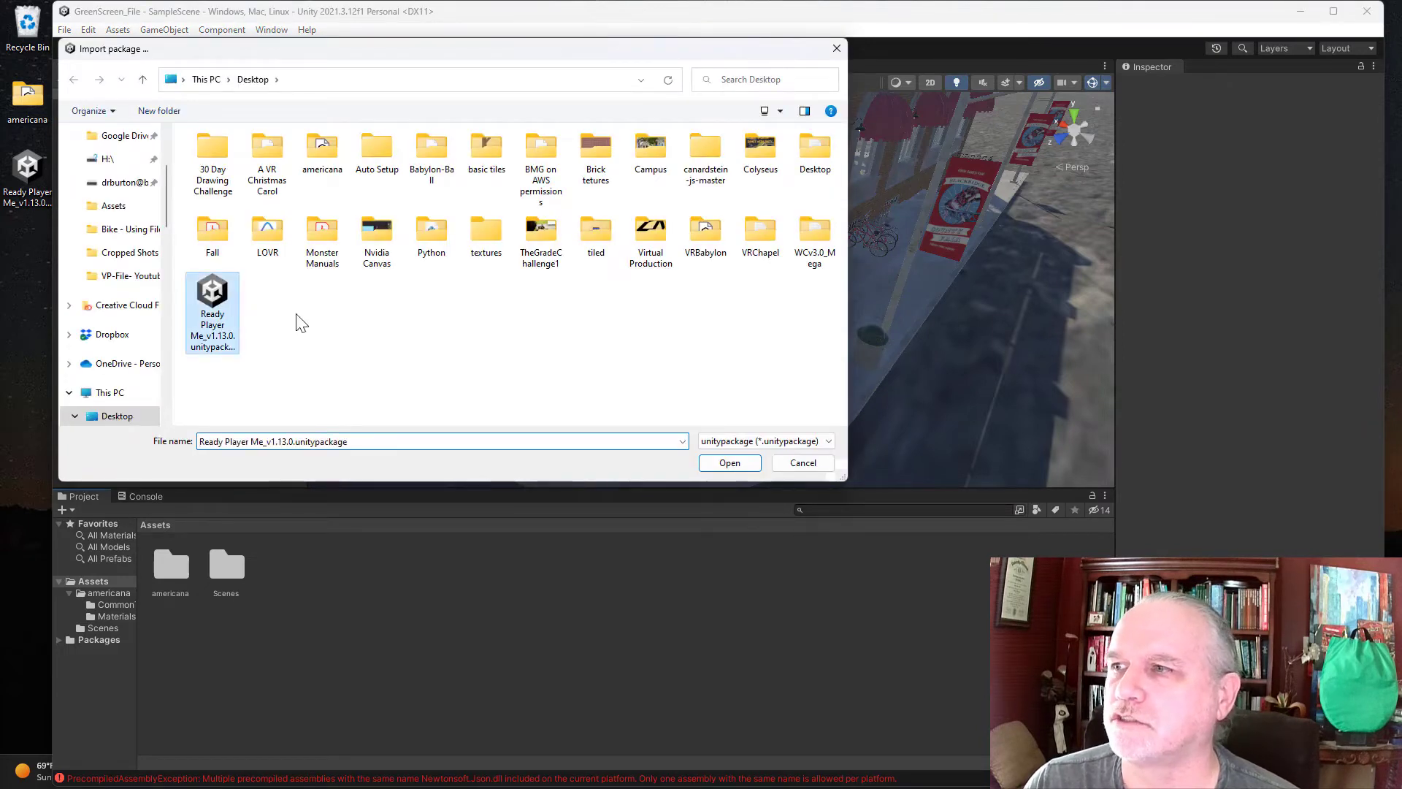
{"action": "left_click", "coordinate": [731, 464]}
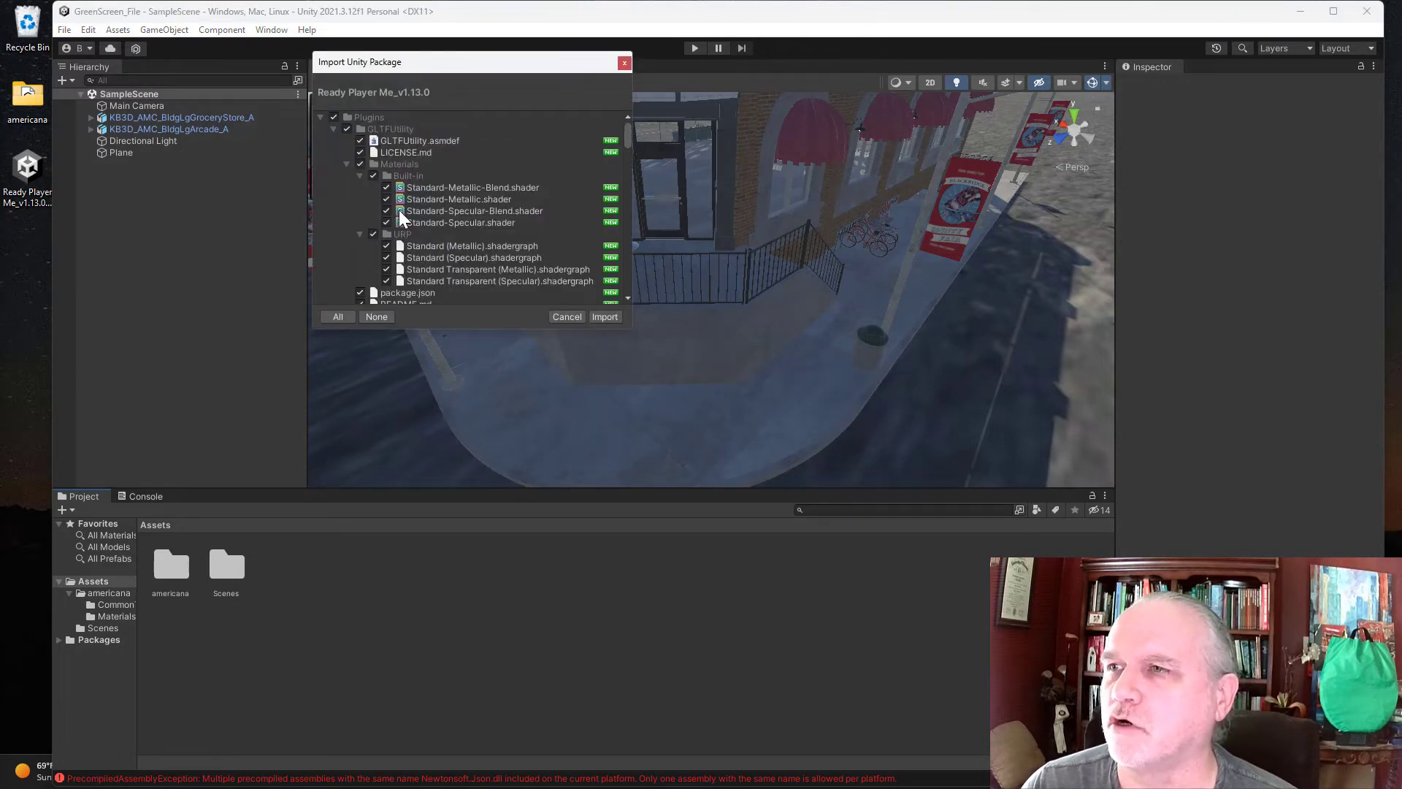
{"action": "scroll", "coordinate": [432, 241], "scroll_direction": "down", "scroll_amount": 2}
{"action": "scroll", "coordinate": [432, 241], "scroll_direction": "down", "scroll_amount": 2}
{"action": "scroll", "coordinate": [432, 242], "scroll_direction": "down", "scroll_amount": 2}
{"action": "scroll", "coordinate": [433, 244], "scroll_direction": "down", "scroll_amount": 2}
{"action": "scroll", "coordinate": [433, 244], "scroll_direction": "down", "scroll_amount": 3}
{"action": "scroll", "coordinate": [434, 243], "scroll_direction": "down", "scroll_amount": 3}
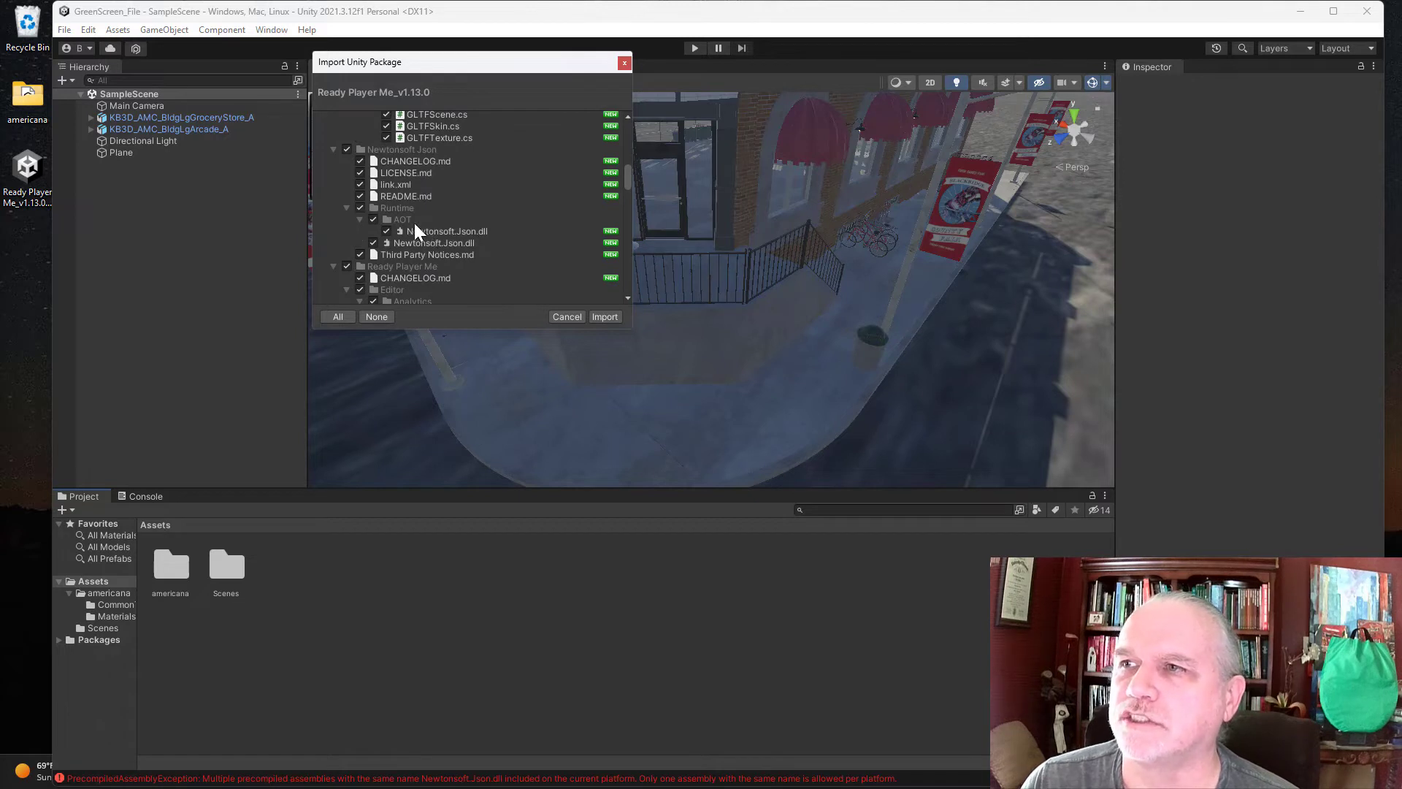
Step: Exclude the Newtonsoft Json folder and import the remaining package files
{"action": "left_click", "coordinate": [346, 149]}
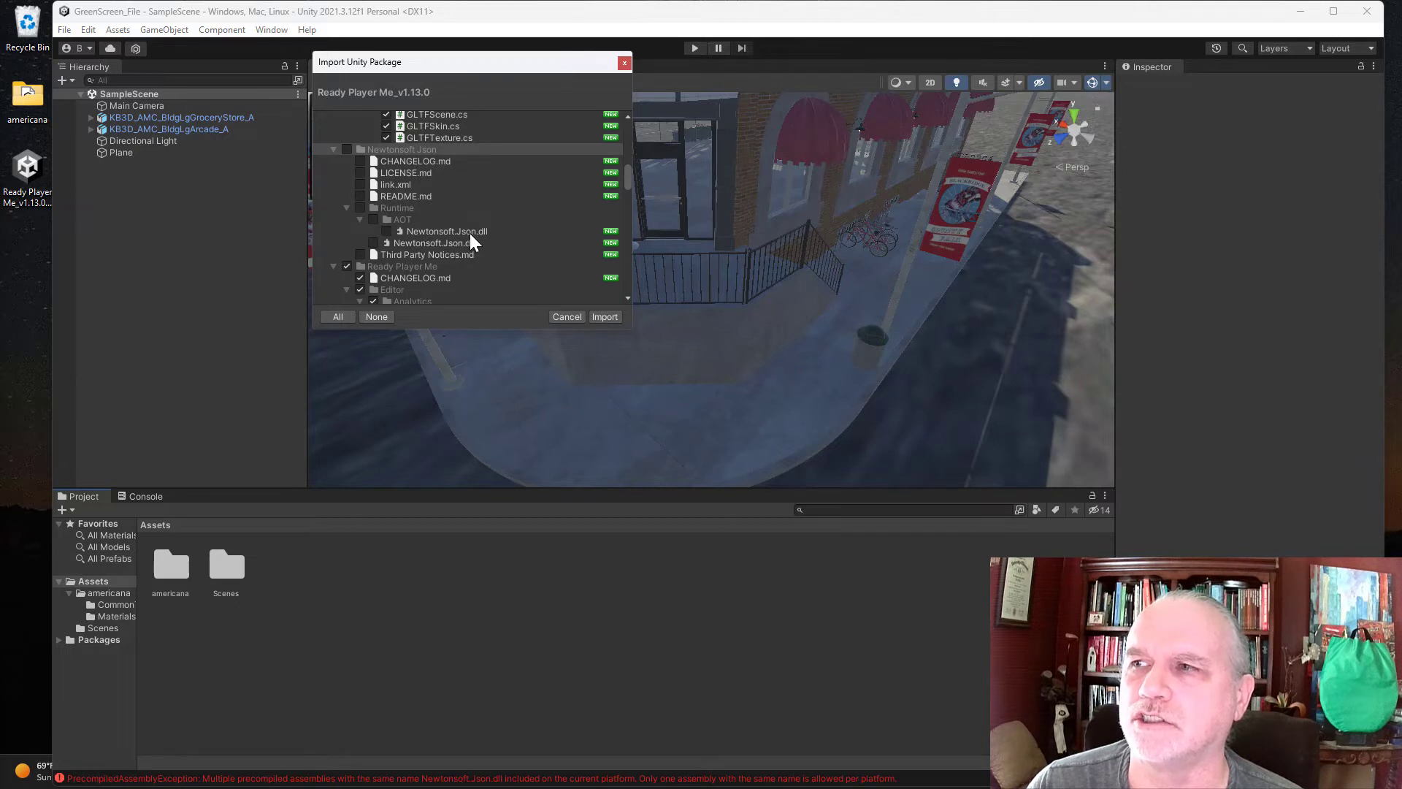
{"action": "left_click", "coordinate": [606, 317]}
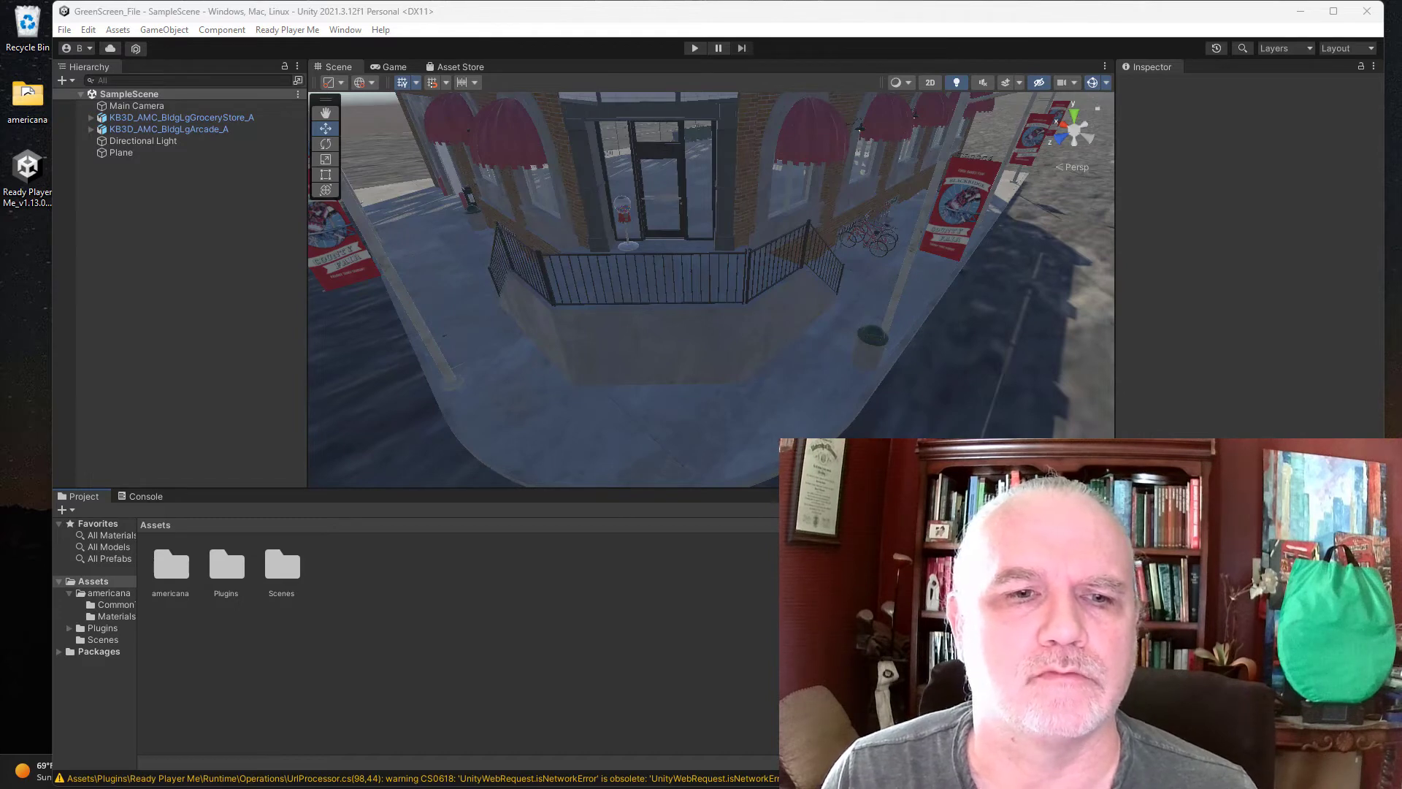
Step: Switch to the browser showing the Ready Player Me My Avatars page
{"action": "key", "text": "alt+Tab"}
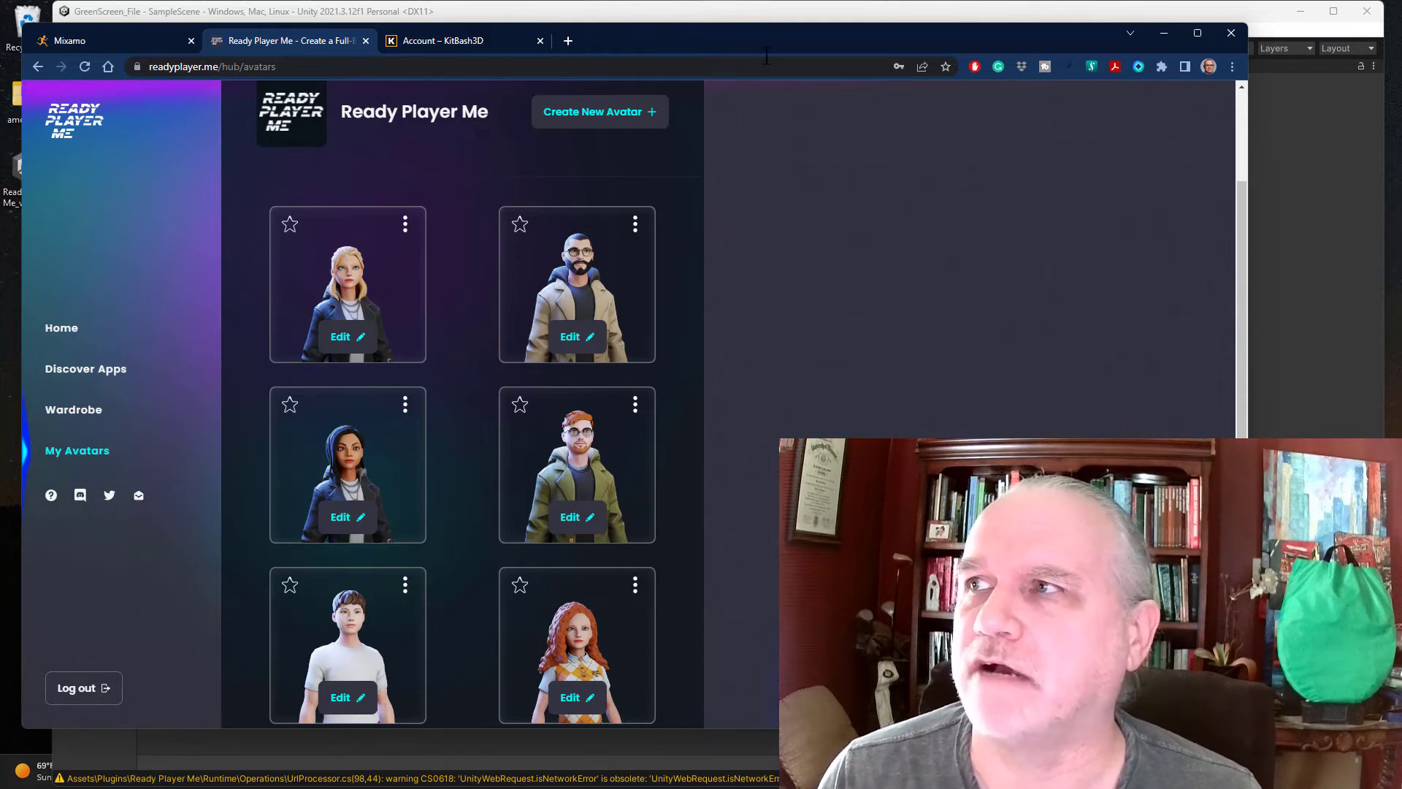
Step: Look over the My Avatars grid in Chrome, then bring Unity back to the front
{"action": "left_click_drag", "start_coordinate": [803, 32], "coordinate": [802, 53]}
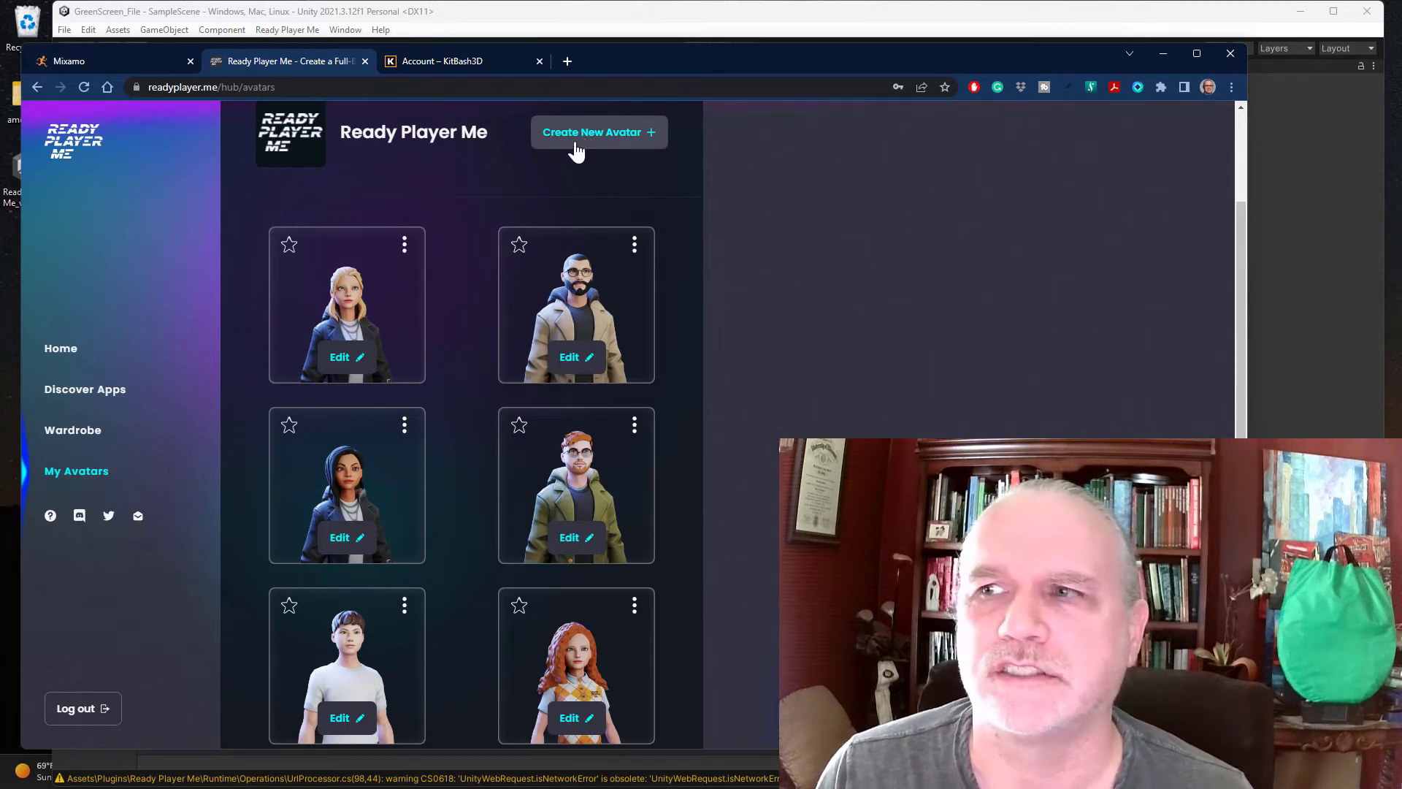
{"action": "scroll", "coordinate": [429, 444], "scroll_direction": "down", "scroll_amount": 1}
{"action": "scroll", "coordinate": [429, 444], "scroll_direction": "down", "scroll_amount": 1}
{"action": "scroll", "coordinate": [428, 443], "scroll_direction": "up", "scroll_amount": 1}
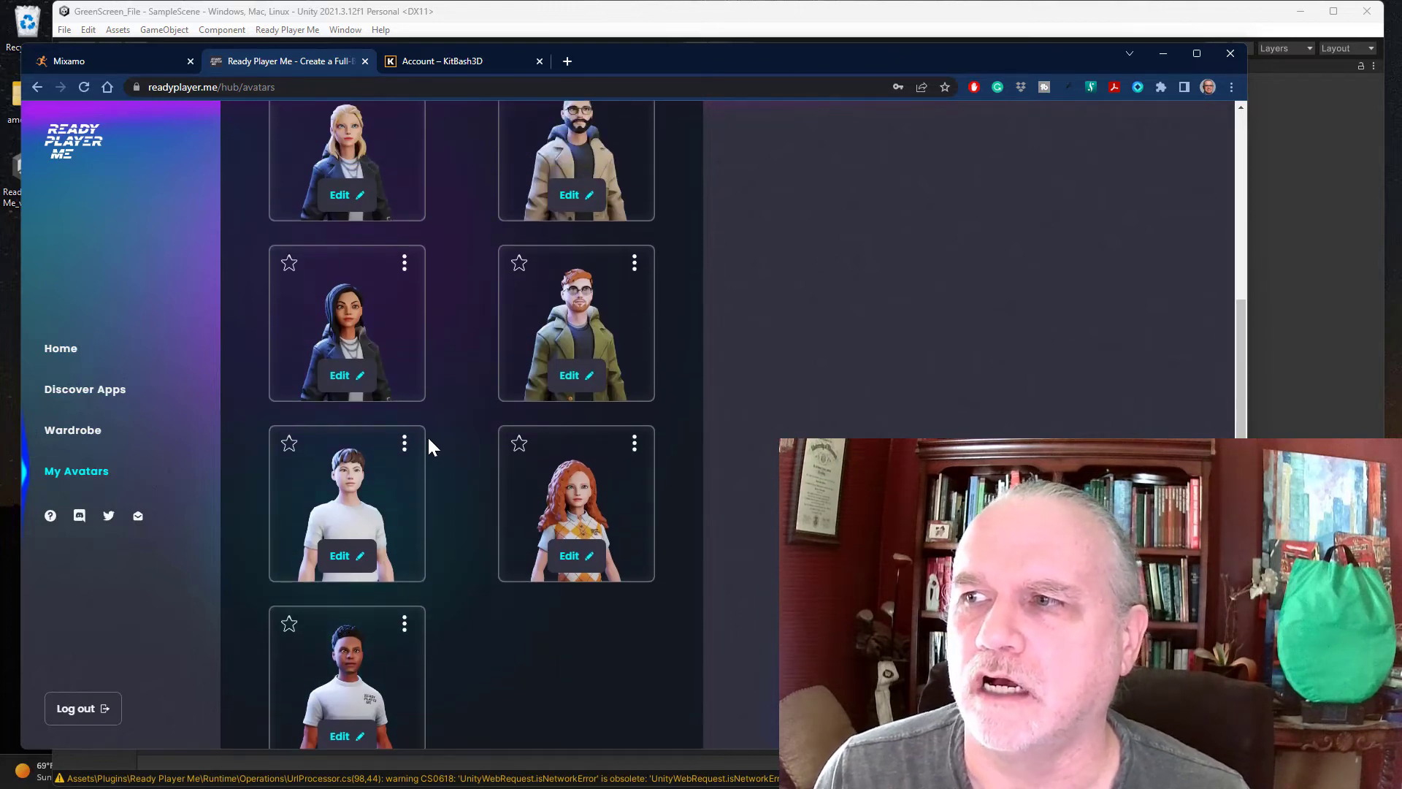
{"action": "scroll", "coordinate": [428, 435], "scroll_direction": "down", "scroll_amount": 1}
{"action": "scroll", "coordinate": [429, 436], "scroll_direction": "up", "scroll_amount": 2}
{"action": "scroll", "coordinate": [429, 435], "scroll_direction": "up", "scroll_amount": 1}
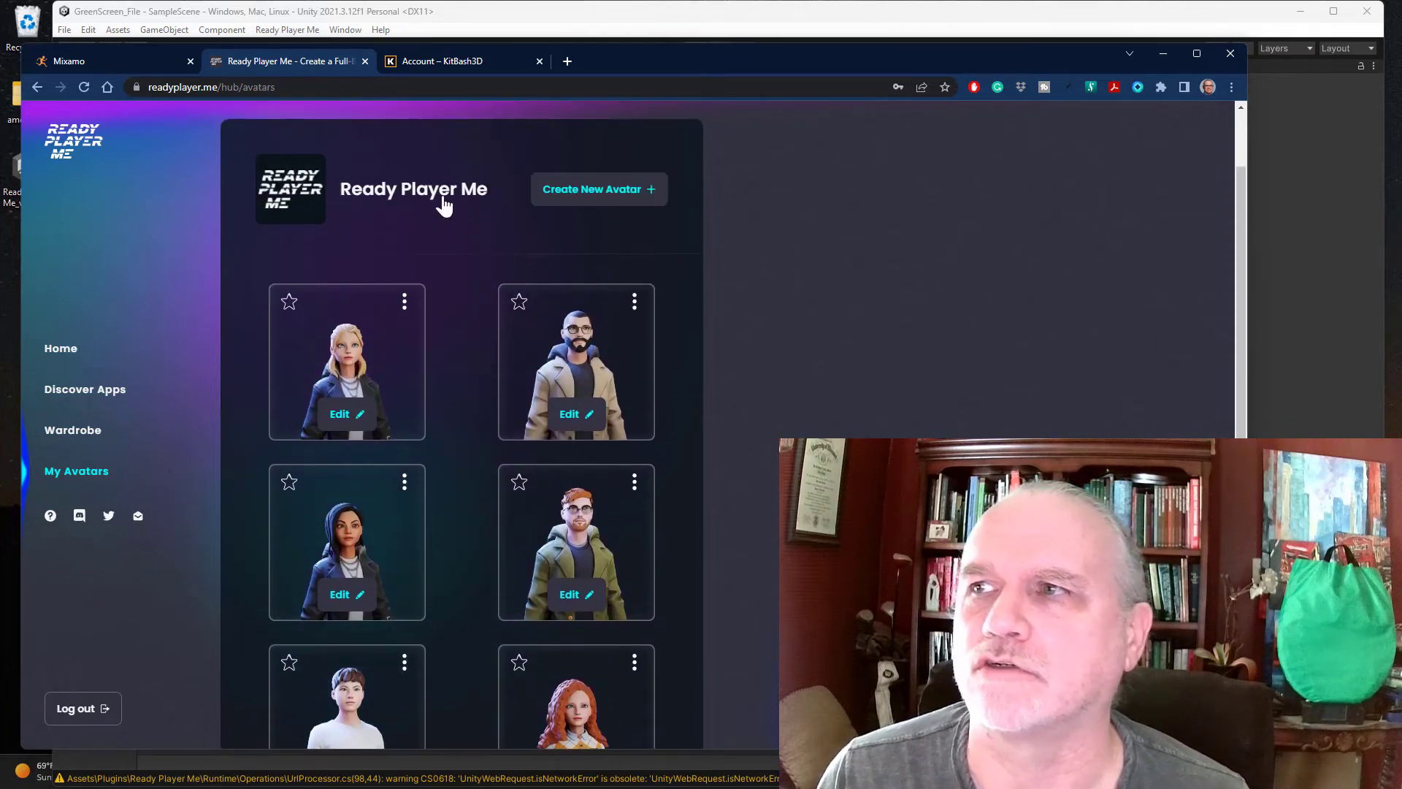
{"action": "left_click", "coordinate": [859, 14]}
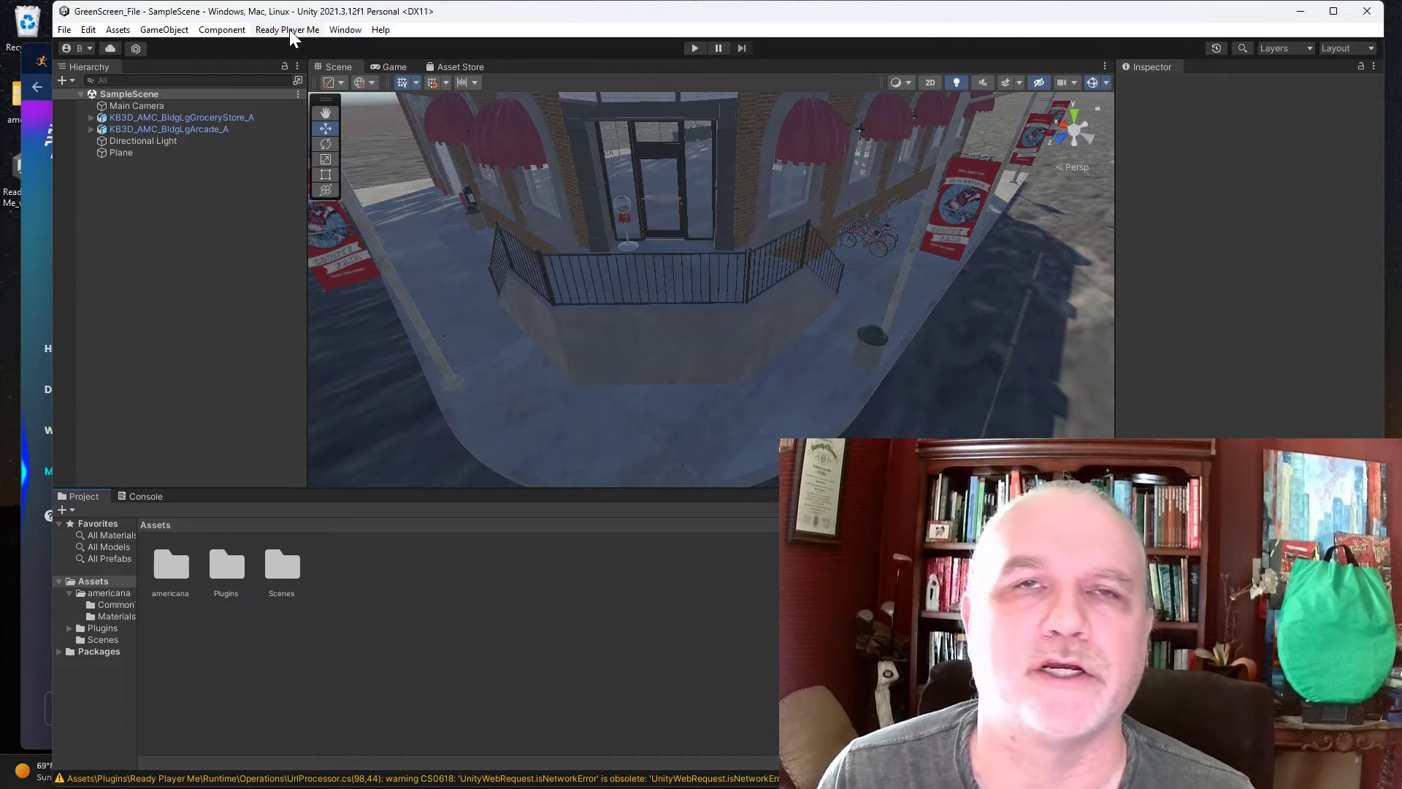
Step: Show the Ready Player Me Avatar Loader window in the Unity editor
{"action": "left_click", "coordinate": [288, 30]}
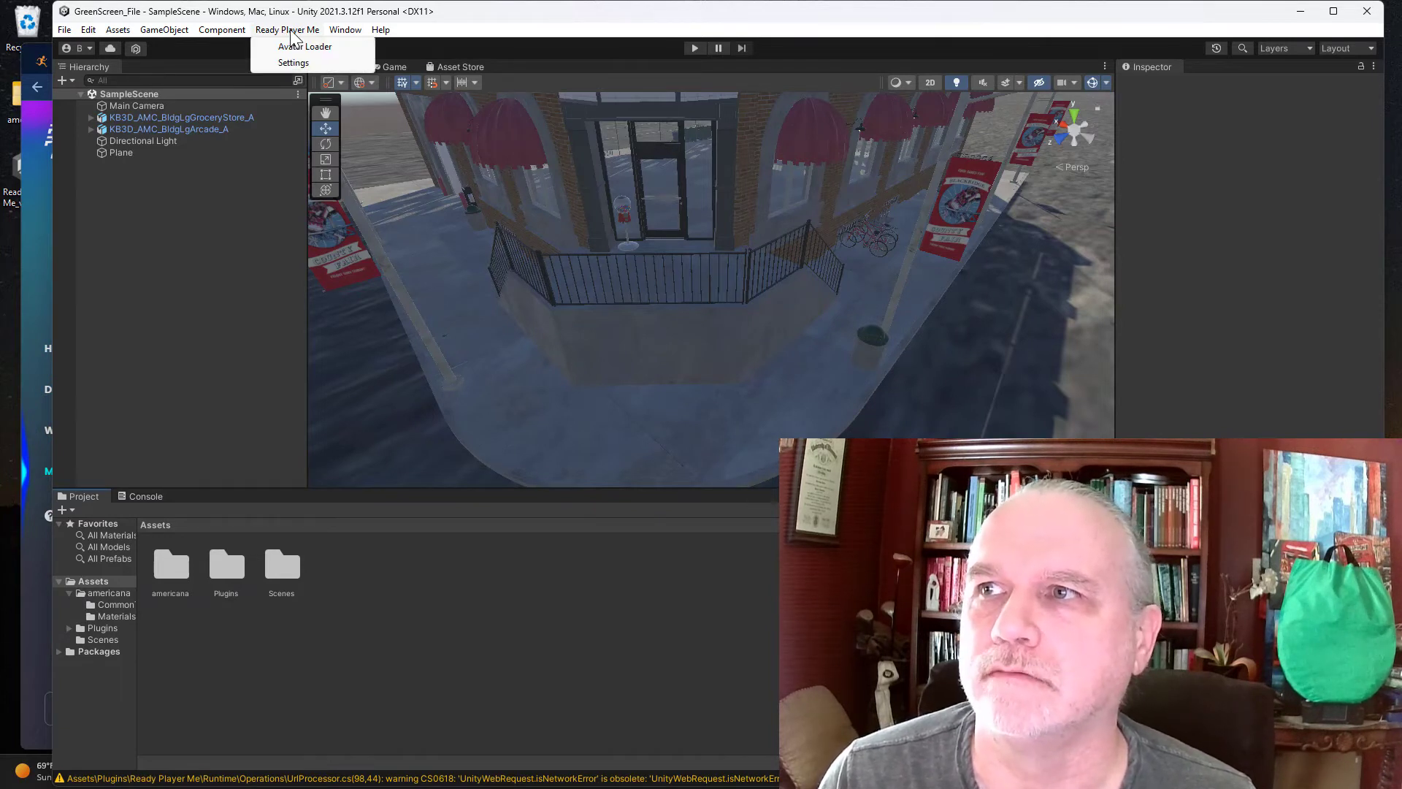
{"action": "left_click", "coordinate": [309, 59]}
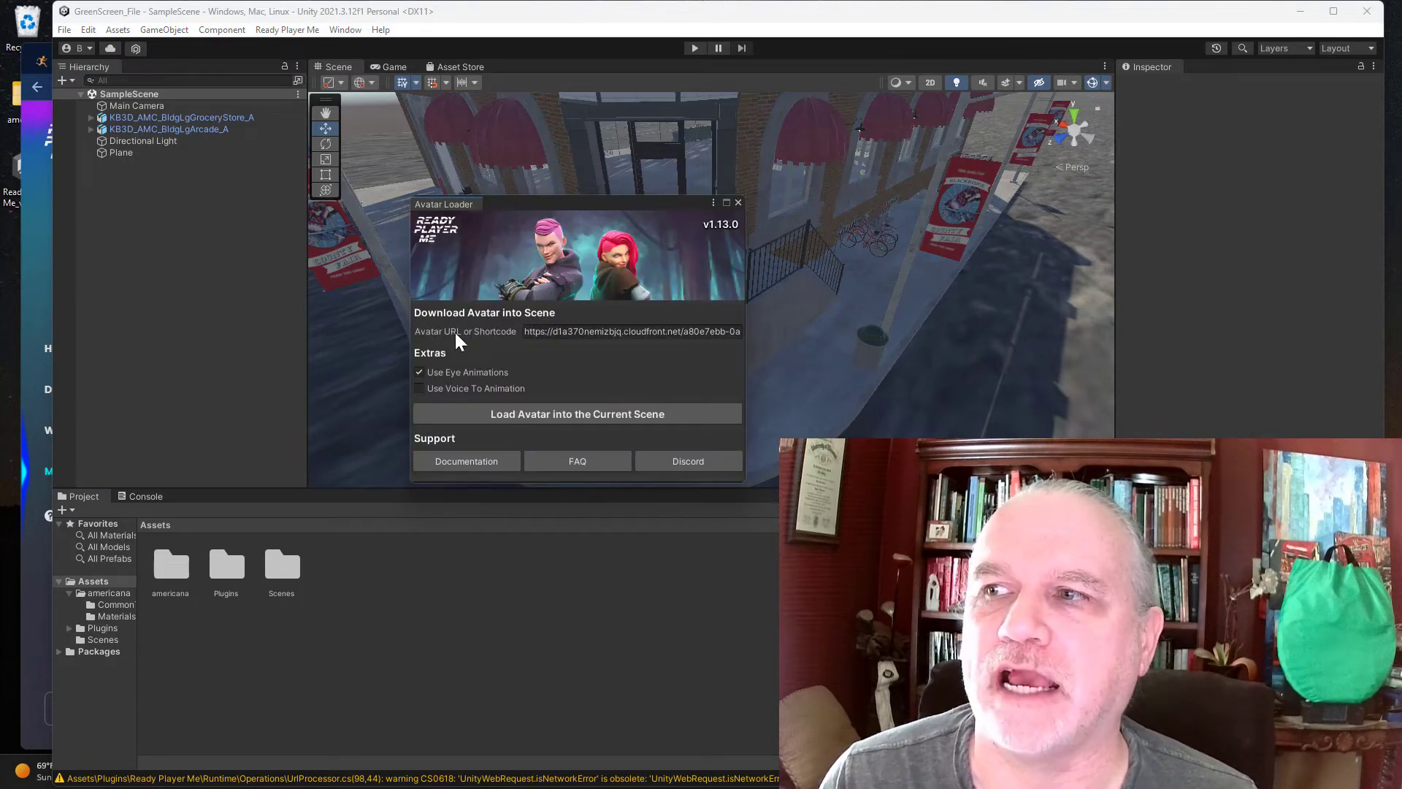
Step: Copy the first saved avatar's .glb URL from Ready Player Me and return to Unity
{"action": "left_click", "coordinate": [33, 290]}
{"action": "left_click", "coordinate": [405, 303]}
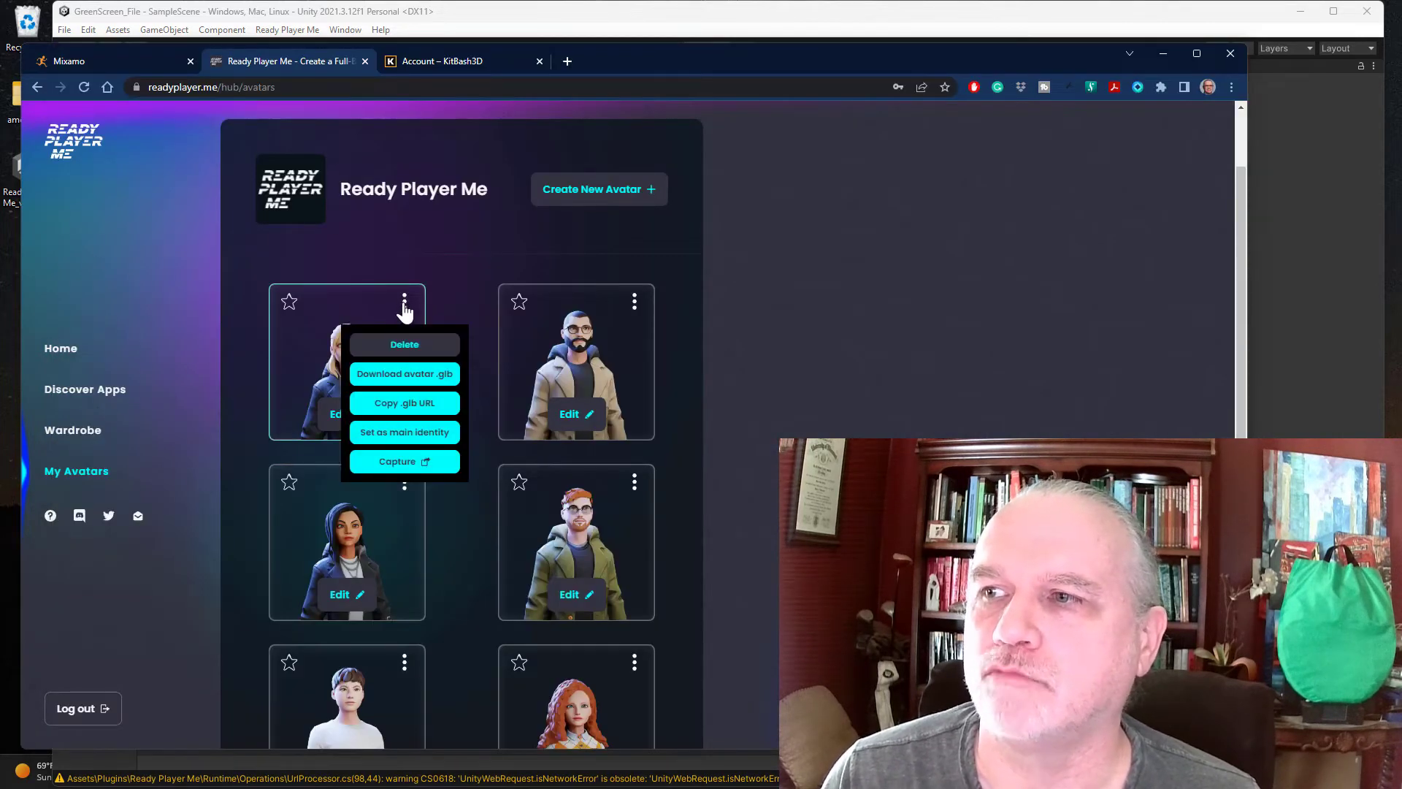
{"action": "left_click", "coordinate": [390, 412]}
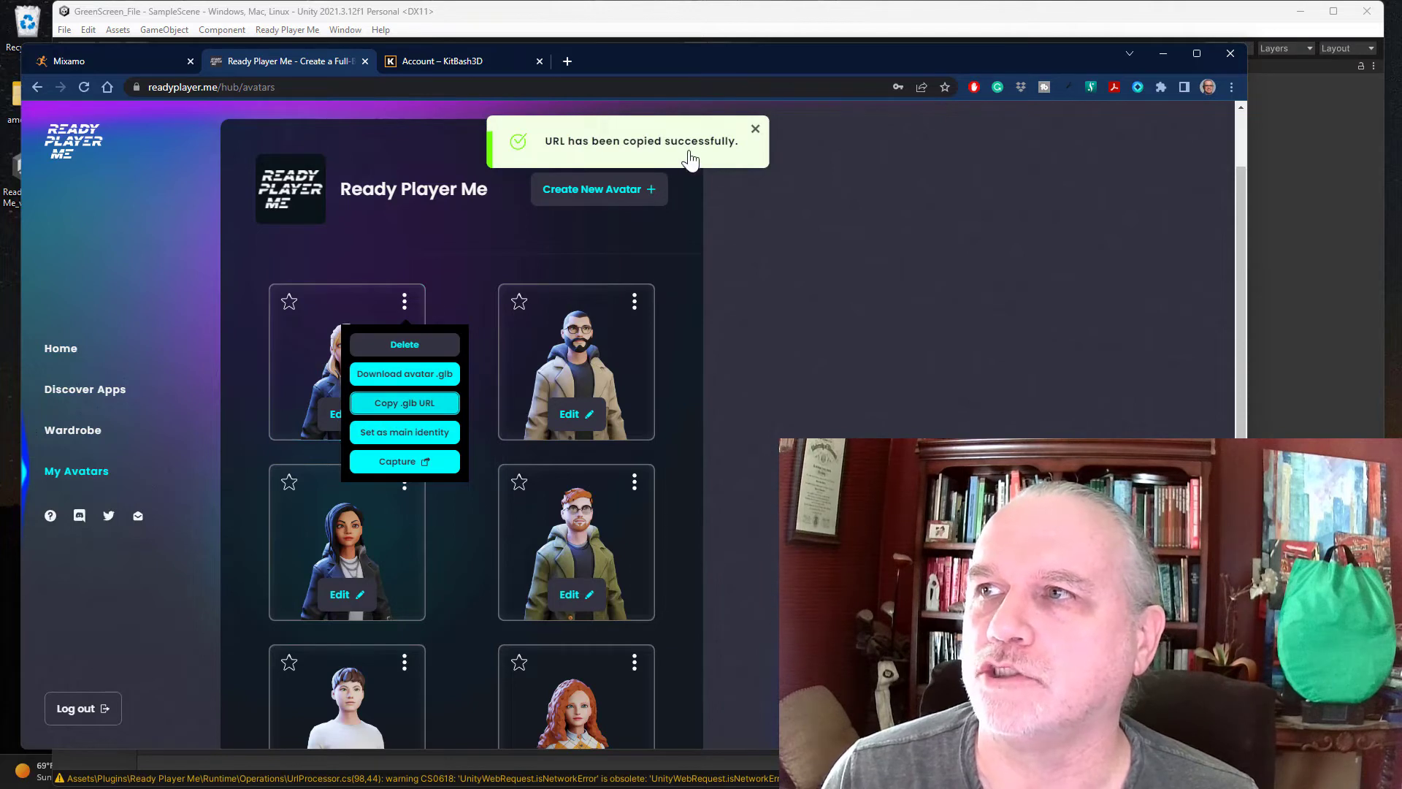
{"action": "left_click", "coordinate": [599, 18]}
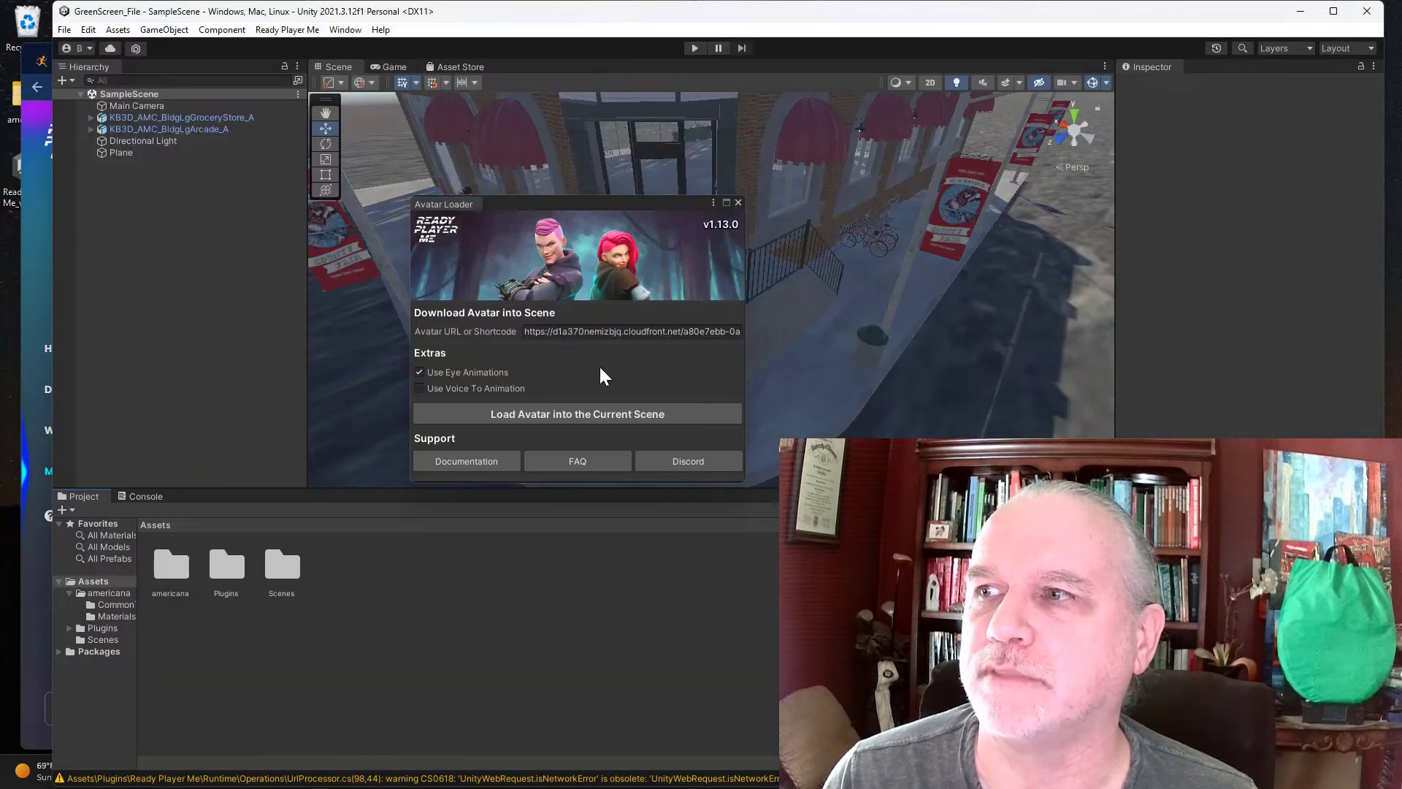
Step: Paste the .glb URL into the Avatar Loader and load the avatar into the current scene
{"action": "left_click", "coordinate": [525, 332]}
{"action": "key", "text": "ctrl+v"}
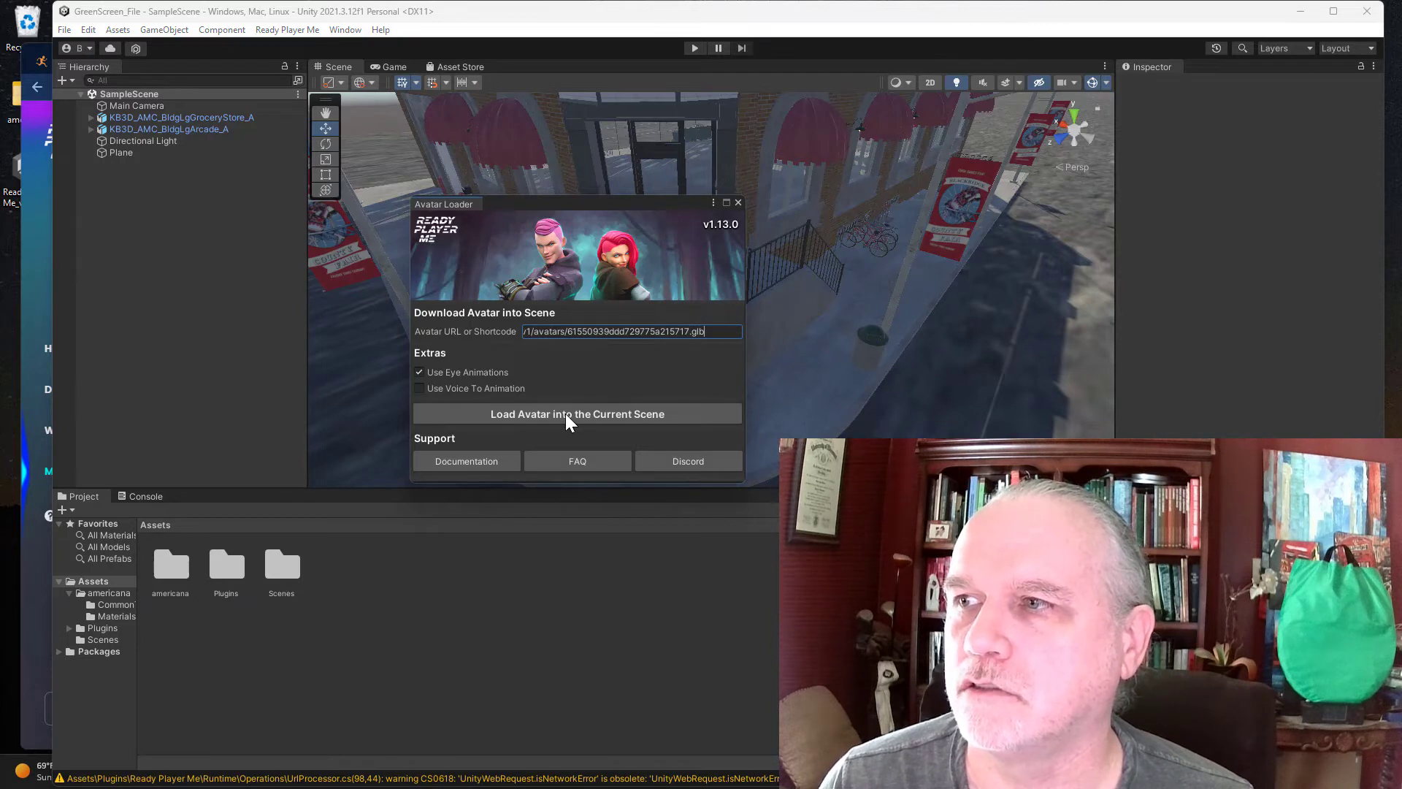
{"action": "left_click", "coordinate": [565, 419]}
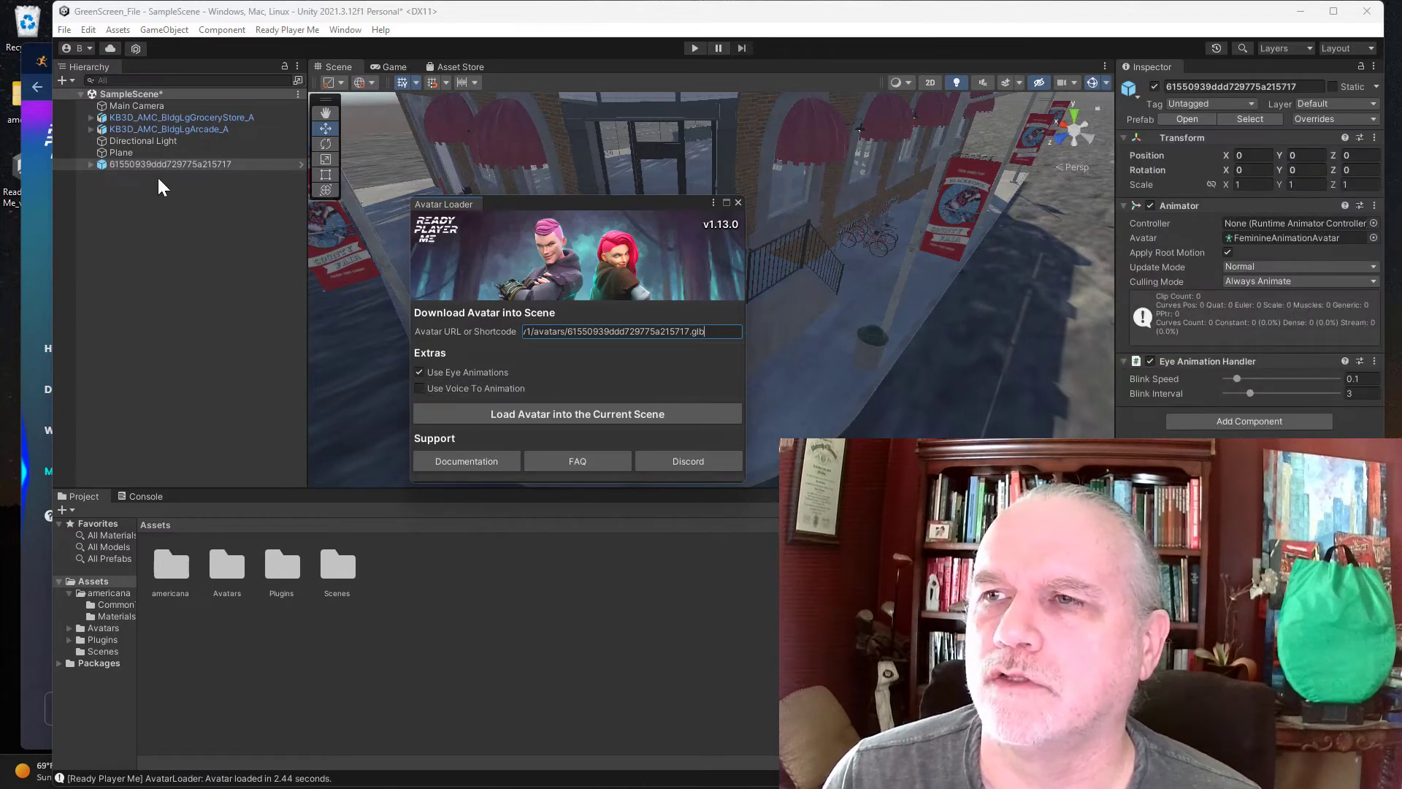
Step: Set the loader window aside and lower the new avatar down onto the street
{"action": "mouse_move", "coordinate": [595, 208]}
{"action": "left_mouse_down"}
{"action": "mouse_move", "coordinate": [141, 431]}
{"action": "mouse_move", "coordinate": [203, 462]}
{"action": "left_mouse_up"}
{"action": "double_click", "coordinate": [190, 163]}
{"action": "mouse_move", "coordinate": [493, 274]}
{"action": "right_mouse_down"}
{"action": "mouse_move", "coordinate": [529, 283]}
{"action": "mouse_move", "coordinate": [397, 296]}
{"action": "mouse_move", "coordinate": [416, 185]}
{"action": "right_mouse_up"}
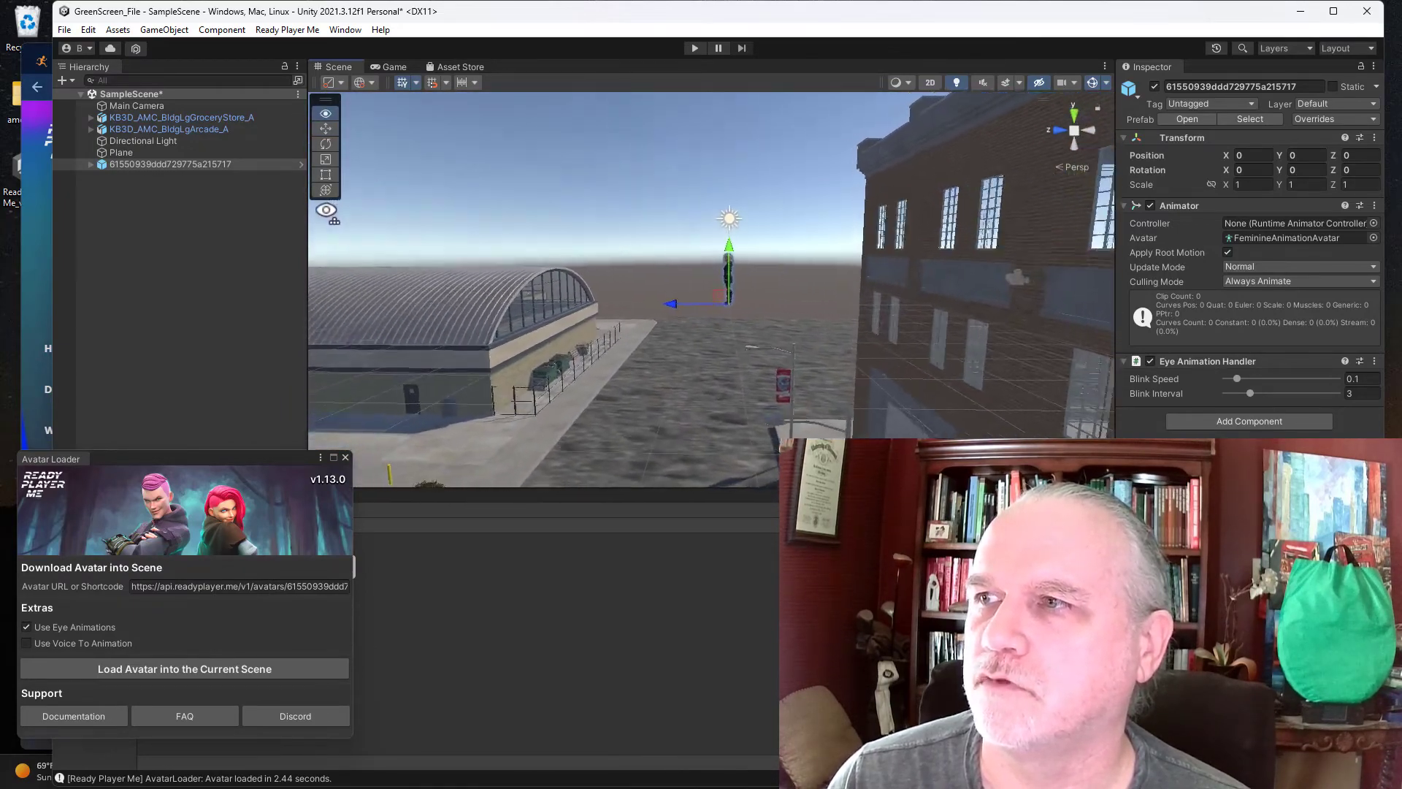
{"action": "mouse_move", "coordinate": [416, 184]}
{"action": "right_mouse_down"}
{"action": "mouse_move", "coordinate": [298, 223]}
{"action": "mouse_move", "coordinate": [515, 330]}
{"action": "right_mouse_up"}
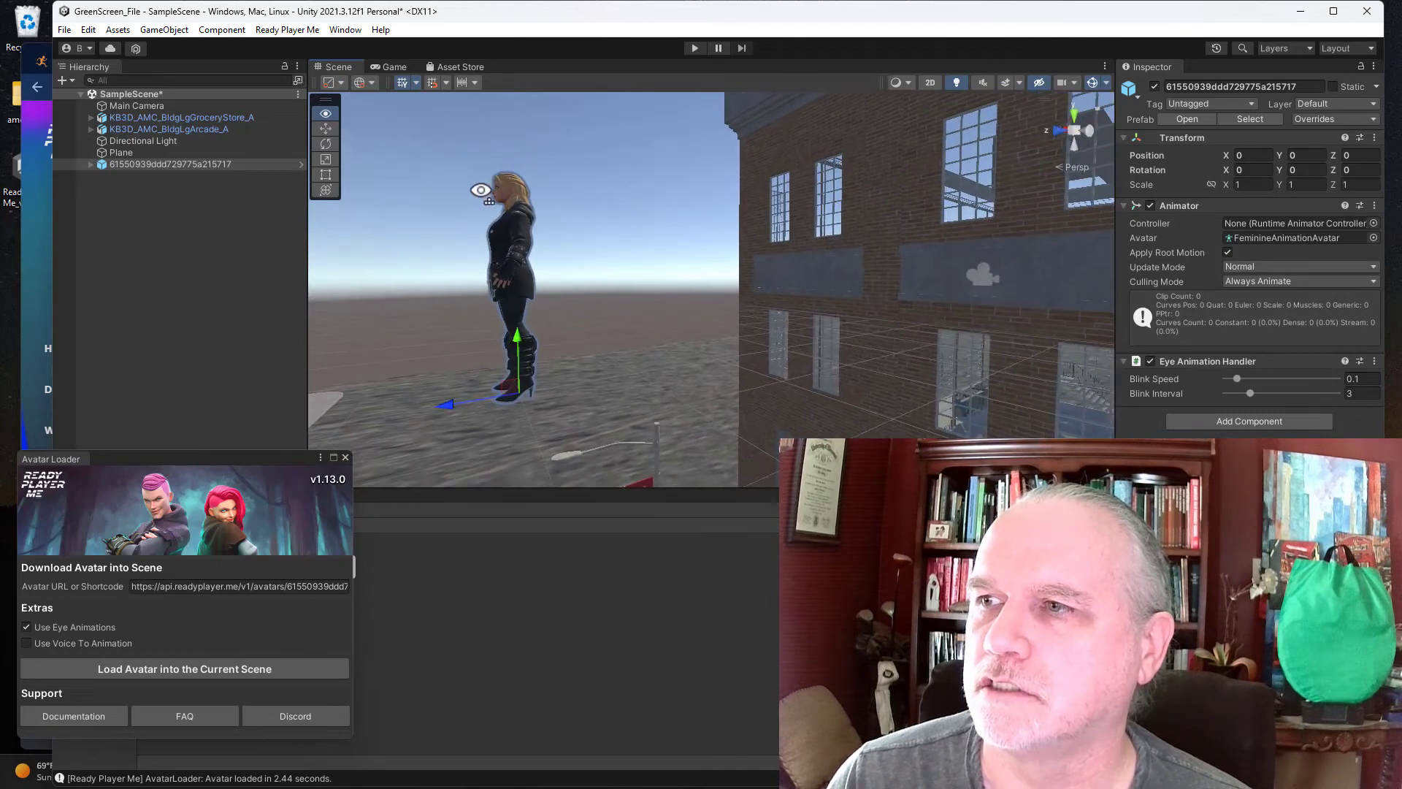
{"action": "left_click_drag", "start_coordinate": [520, 338], "coordinate": [527, 485]}
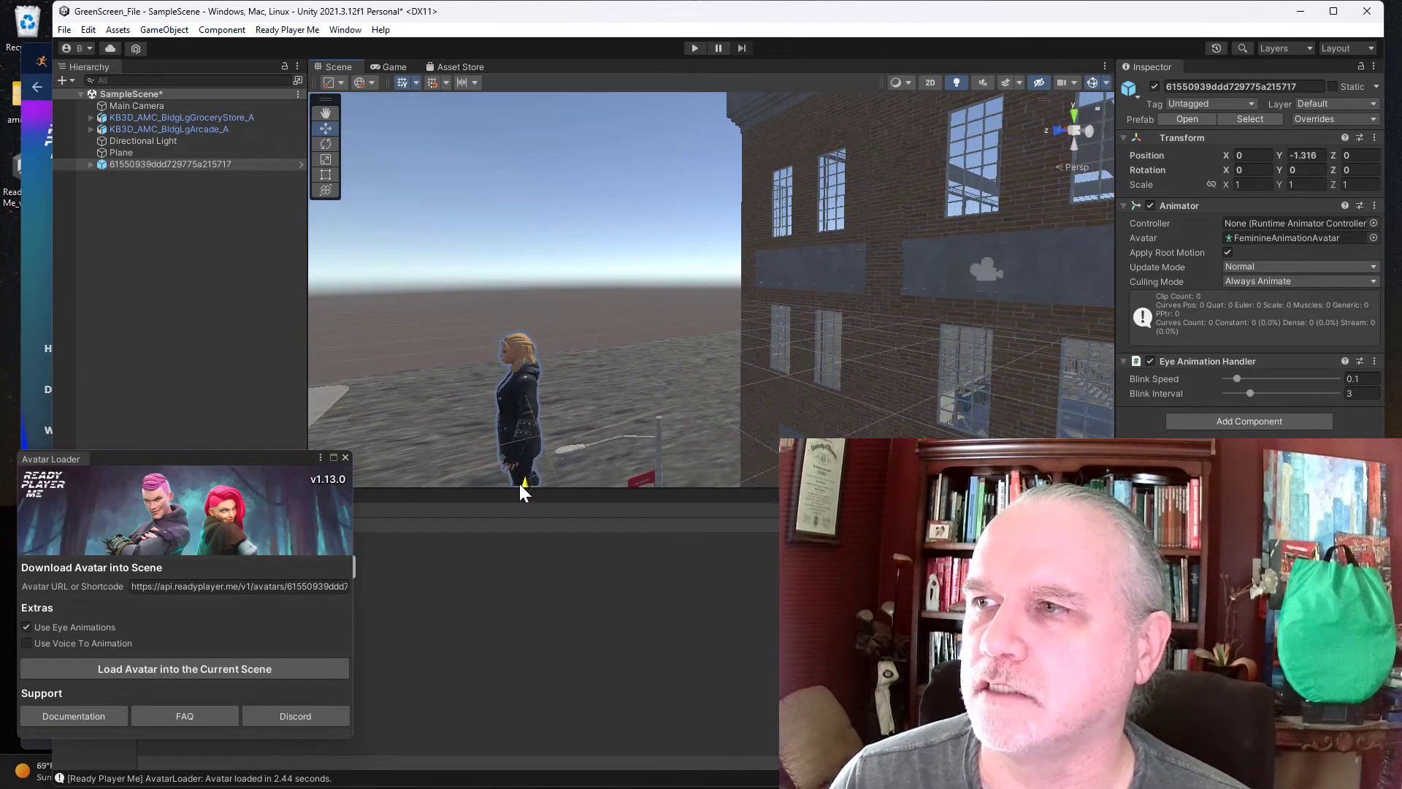
{"action": "mouse_move", "coordinate": [563, 455]}
{"action": "right_mouse_down"}
{"action": "mouse_move", "coordinate": [551, 604]}
{"action": "mouse_move", "coordinate": [569, 398]}
{"action": "right_mouse_up"}
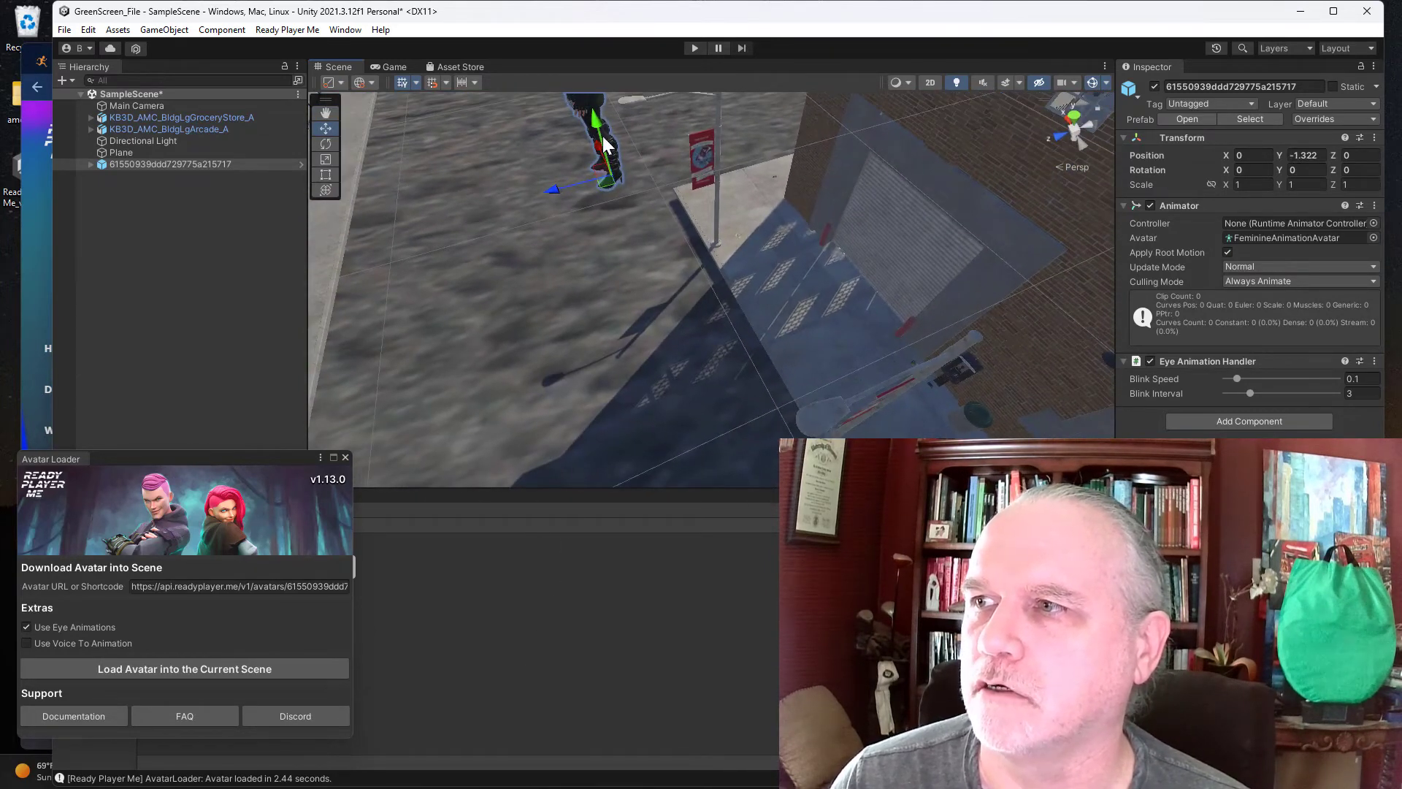
{"action": "left_click_drag", "start_coordinate": [601, 140], "coordinate": [609, 400]}
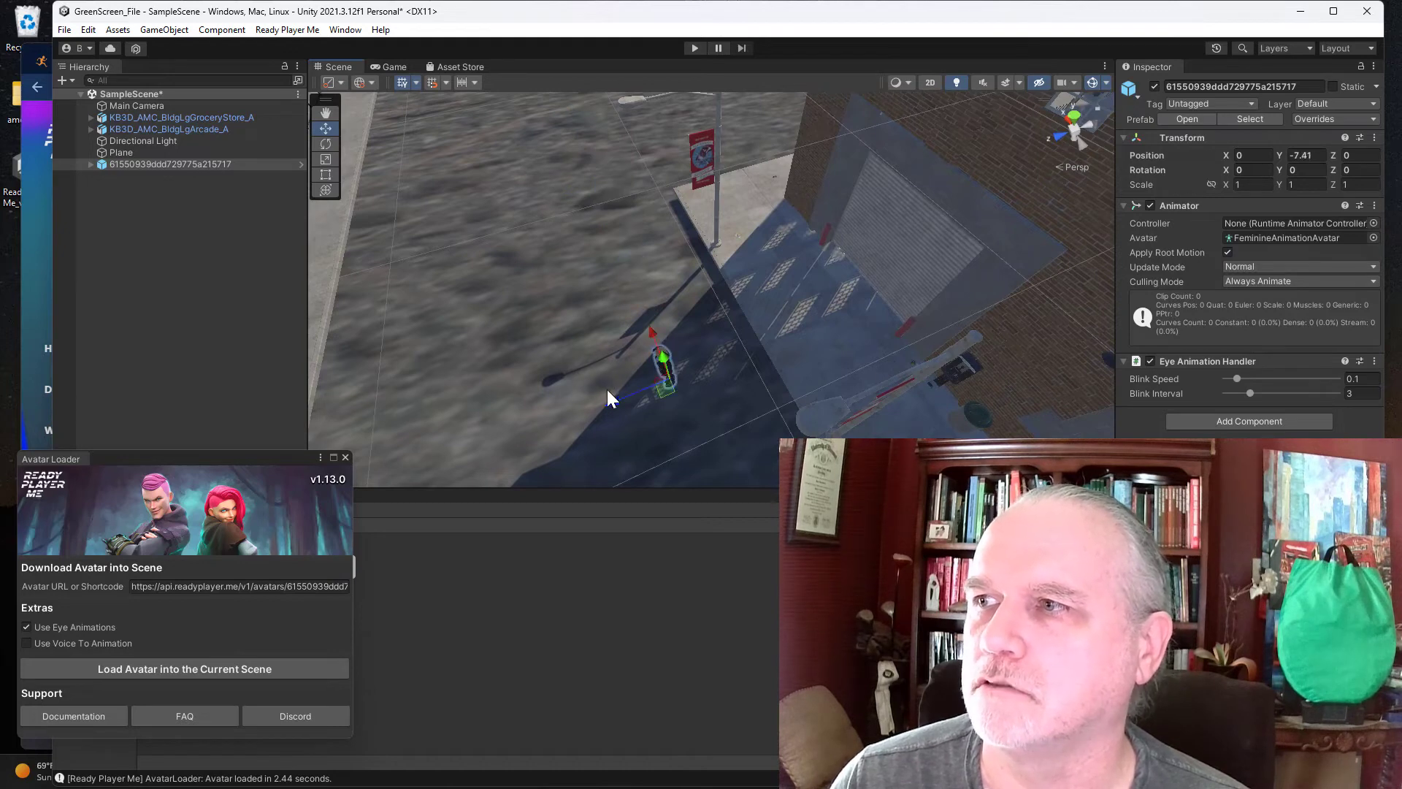
{"action": "mouse_move", "coordinate": [610, 400]}
{"action": "right_mouse_down"}
{"action": "mouse_move", "coordinate": [406, 409]}
{"action": "mouse_move", "coordinate": [960, 369]}
{"action": "mouse_move", "coordinate": [1038, 252]}
{"action": "right_mouse_up"}
{"action": "mouse_move", "coordinate": [829, 409]}
{"action": "right_mouse_down"}
{"action": "mouse_move", "coordinate": [846, 414]}
{"action": "mouse_move", "coordinate": [833, 410]}
{"action": "right_mouse_up"}
Step: Slide the avatar onto the sidewalk in front of the brick building and recenter the loader window
{"action": "key", "text": "w"}
{"action": "mouse_move", "coordinate": [685, 423]}
{"action": "left_mouse_down"}
{"action": "mouse_move", "coordinate": [876, 318]}
{"action": "mouse_move", "coordinate": [970, 315]}
{"action": "mouse_move", "coordinate": [786, 225]}
{"action": "mouse_move", "coordinate": [801, 241]}
{"action": "left_mouse_up"}
{"action": "mouse_move", "coordinate": [721, 260]}
{"action": "right_mouse_down"}
{"action": "mouse_move", "coordinate": [858, 325]}
{"action": "mouse_move", "coordinate": [864, 314]}
{"action": "right_mouse_up"}
{"action": "left_click_drag", "start_coordinate": [864, 314], "coordinate": [805, 309]}
{"action": "mouse_move", "coordinate": [805, 309]}
{"action": "right_mouse_down"}
{"action": "mouse_move", "coordinate": [830, 307]}
{"action": "mouse_move", "coordinate": [770, 325]}
{"action": "mouse_move", "coordinate": [810, 327]}
{"action": "right_mouse_up"}
{"action": "left_click", "coordinate": [260, 460]}
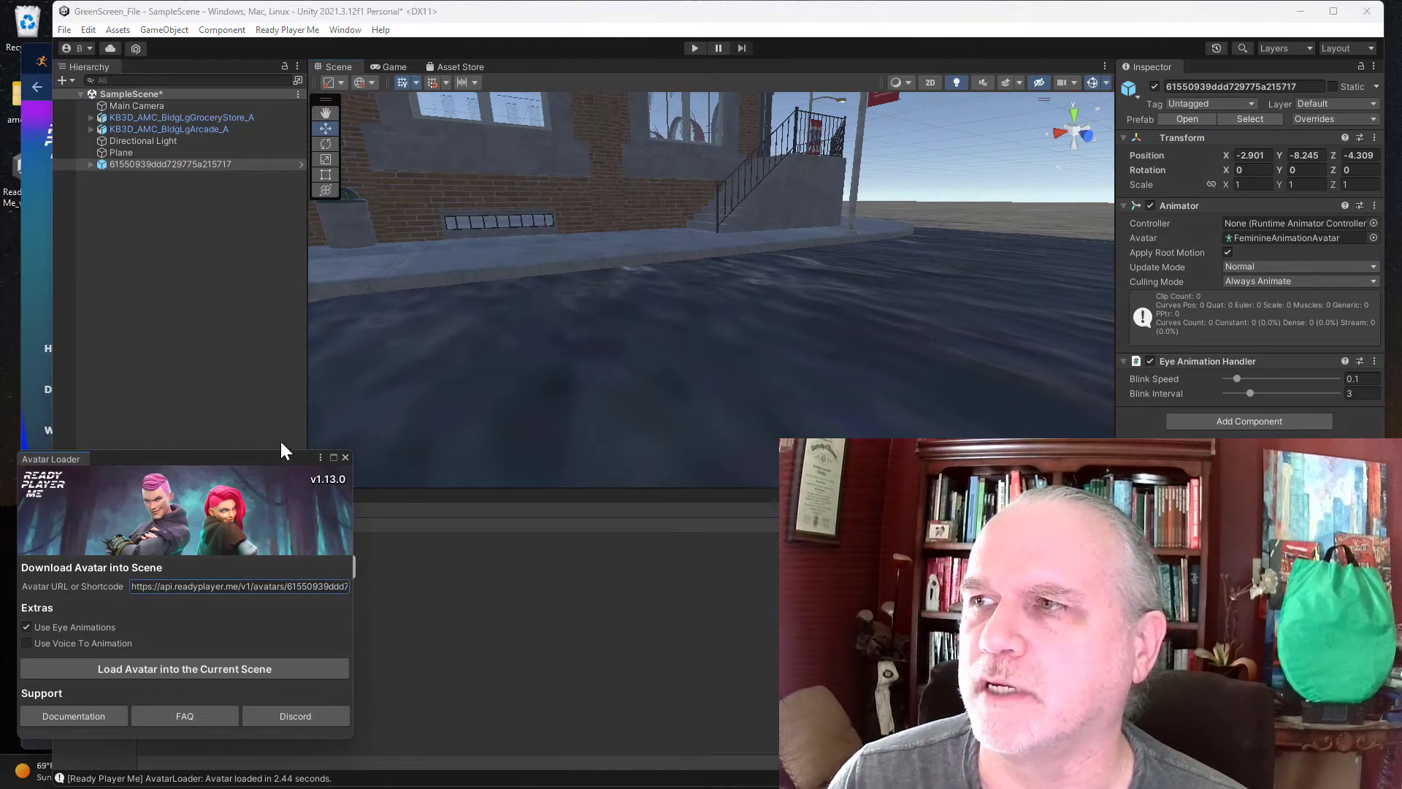
{"action": "left_click_drag", "start_coordinate": [262, 452], "coordinate": [560, 306]}
{"action": "right_click_drag", "start_coordinate": [658, 291], "coordinate": [689, 288]}
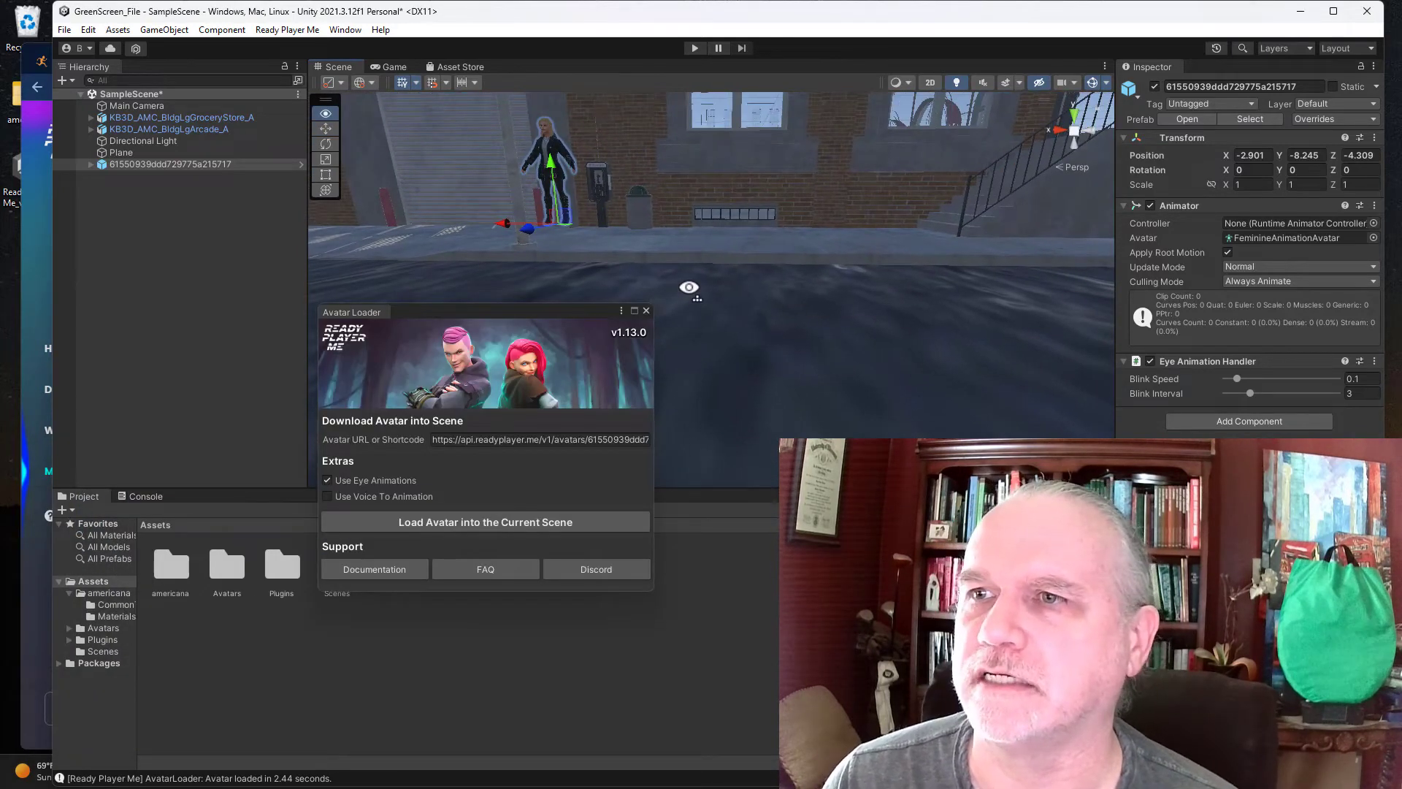
Step: Load a second avatar from its .glb URL and move it down onto the sidewalk
{"action": "key", "text": "alt+Tab"}
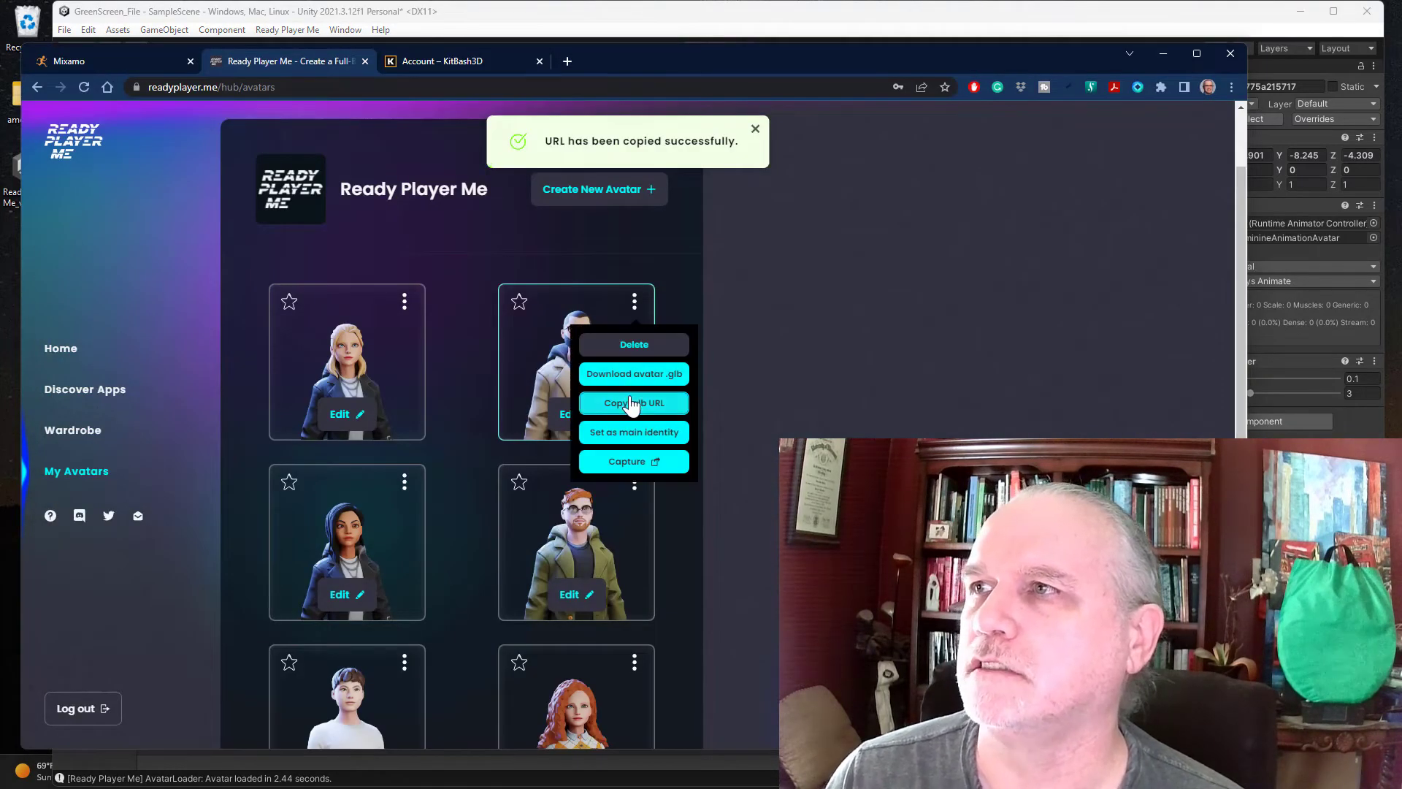
{"action": "left_click", "coordinate": [735, 30]}
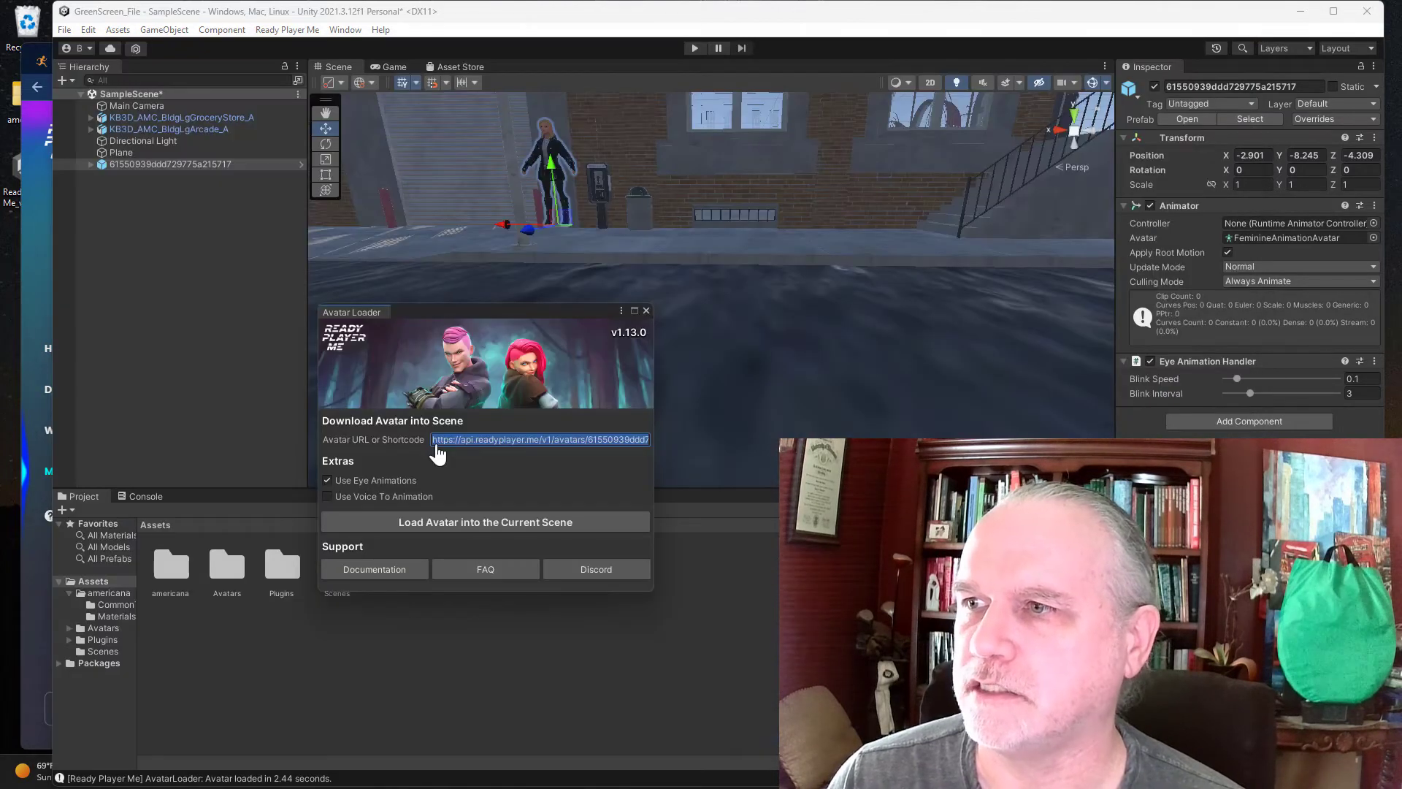
{"action": "key", "text": "ctrl+v"}
{"action": "left_click", "coordinate": [478, 524]}
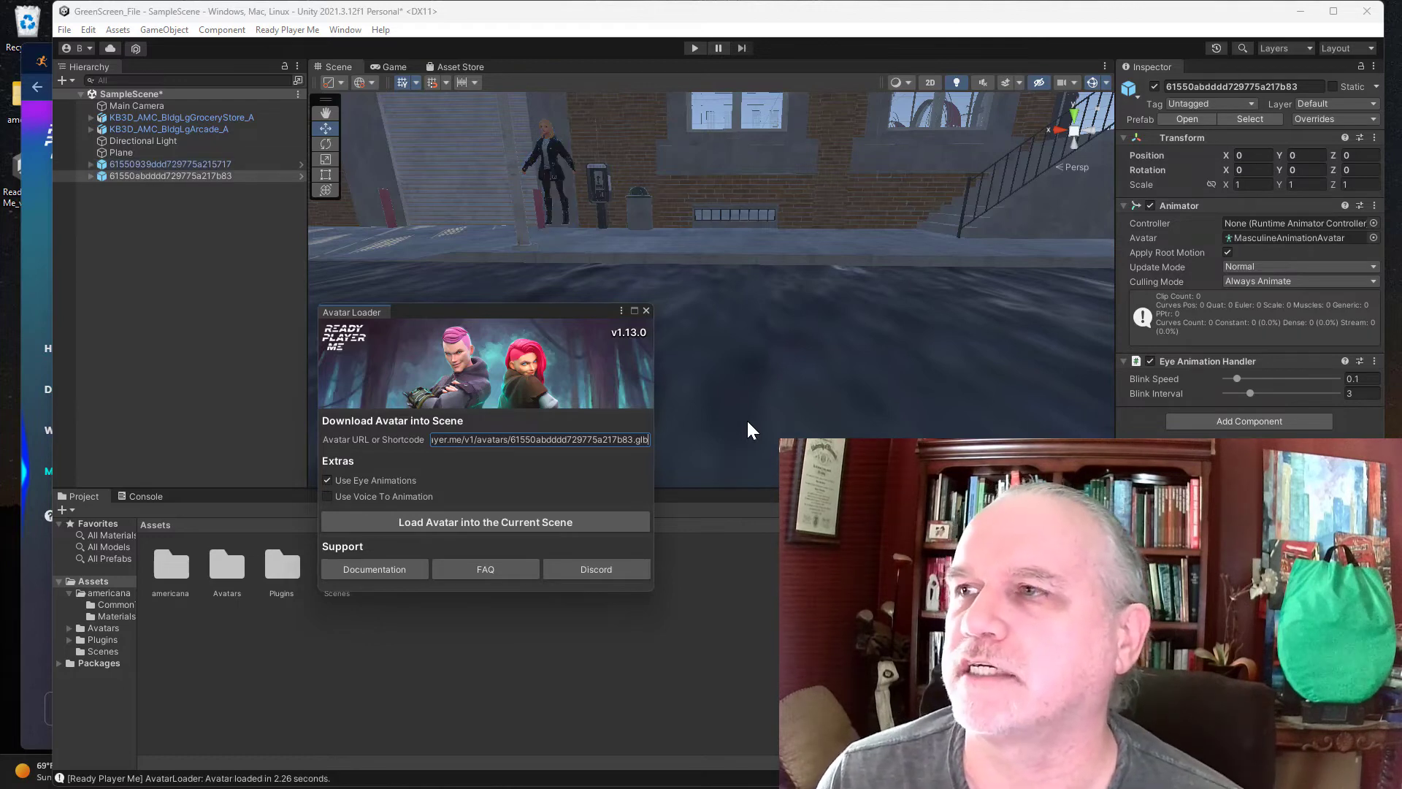
{"action": "mouse_move", "coordinate": [701, 382]}
{"action": "right_mouse_down"}
{"action": "mouse_move", "coordinate": [578, 140]}
{"action": "mouse_move", "coordinate": [587, 187]}
{"action": "right_mouse_up"}
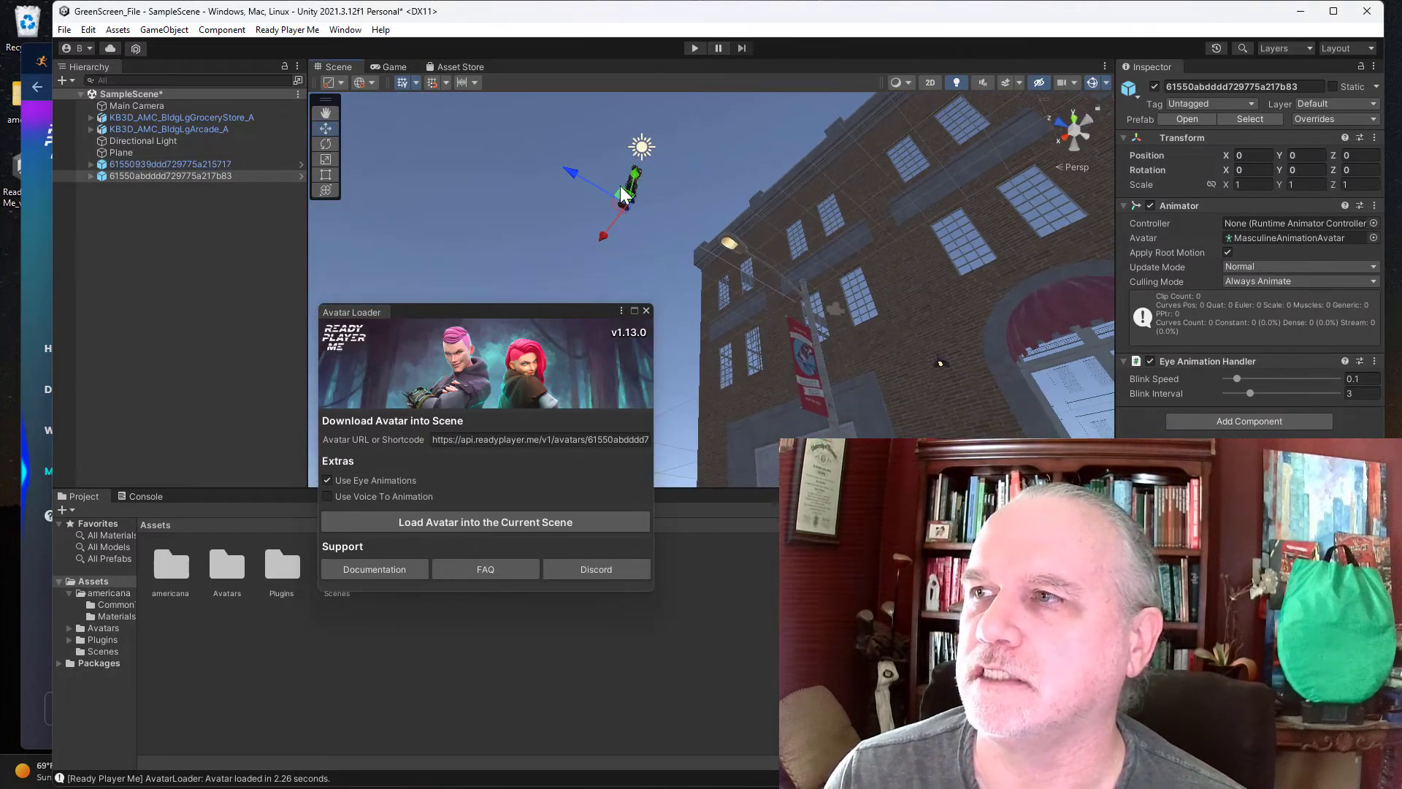
{"action": "left_click_drag", "start_coordinate": [640, 173], "coordinate": [629, 444]}
{"action": "key", "text": "f"}
{"action": "left_click_drag", "start_coordinate": [768, 376], "coordinate": [1019, 346]}
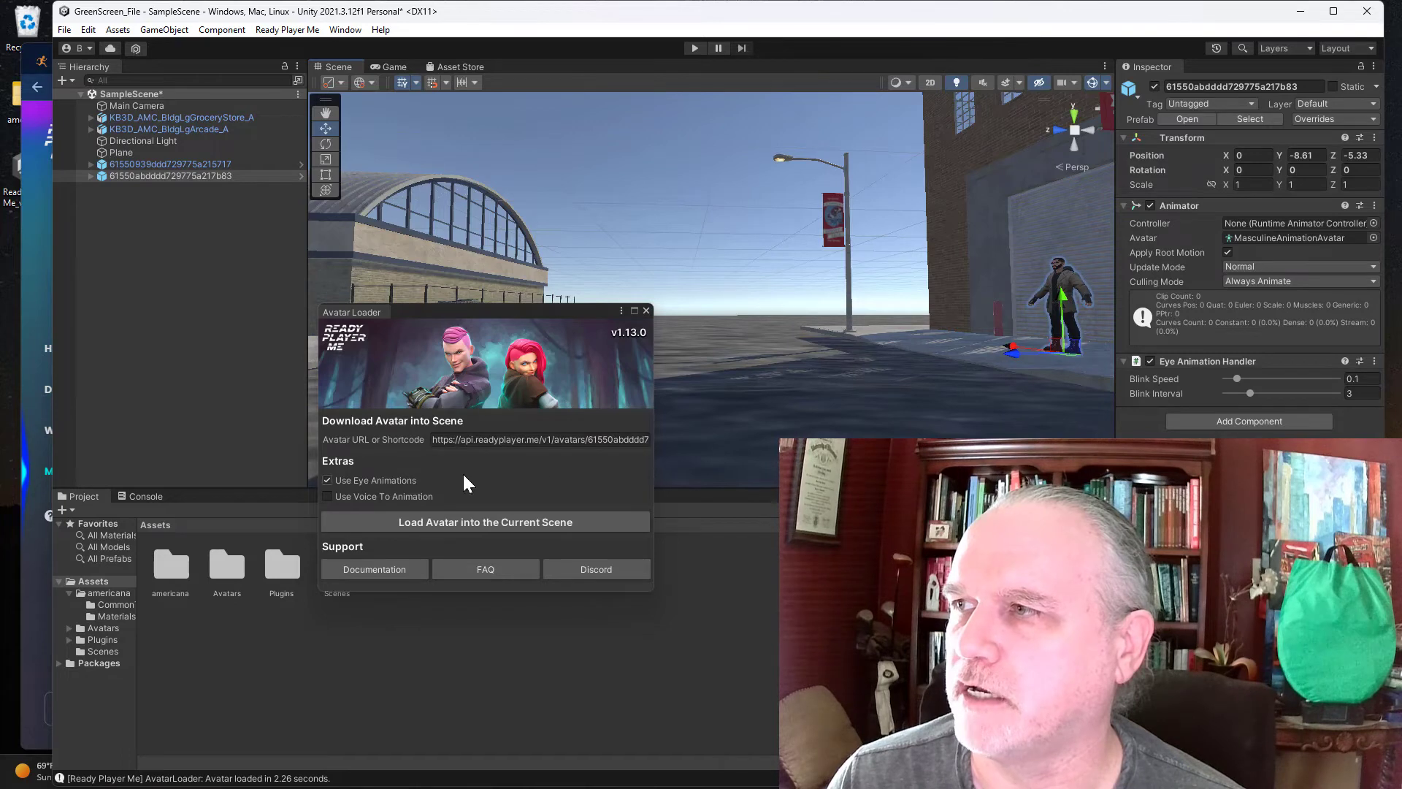
Step: Copy the next avatar's .glb URL from Ready Player Me and load it into the scene
{"action": "left_click", "coordinate": [55, 302]}
{"action": "left_click", "coordinate": [403, 482]}
{"action": "left_click", "coordinate": [418, 584]}
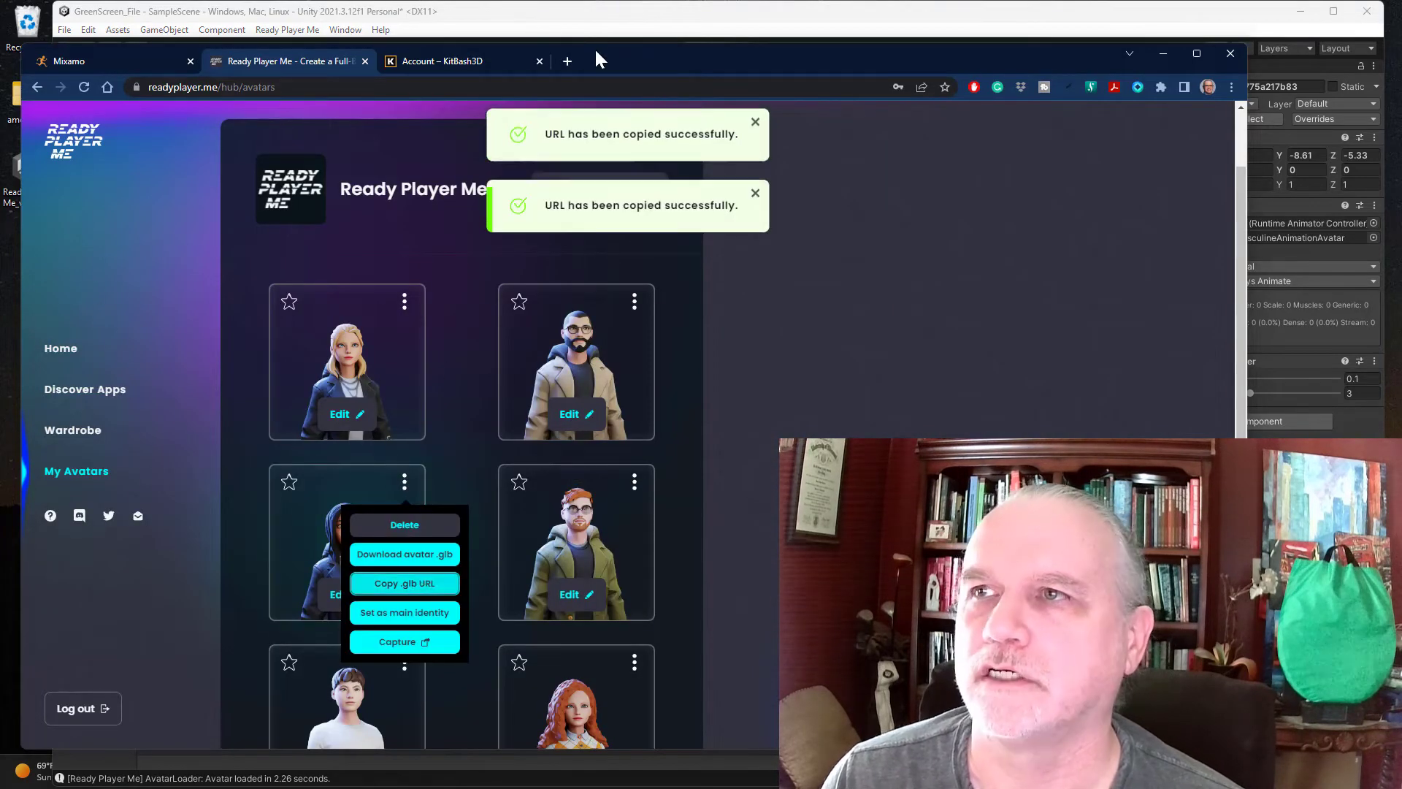
{"action": "left_click", "coordinate": [604, 32]}
{"action": "key", "text": "ctrl+v"}
{"action": "double_click", "coordinate": [530, 440]}
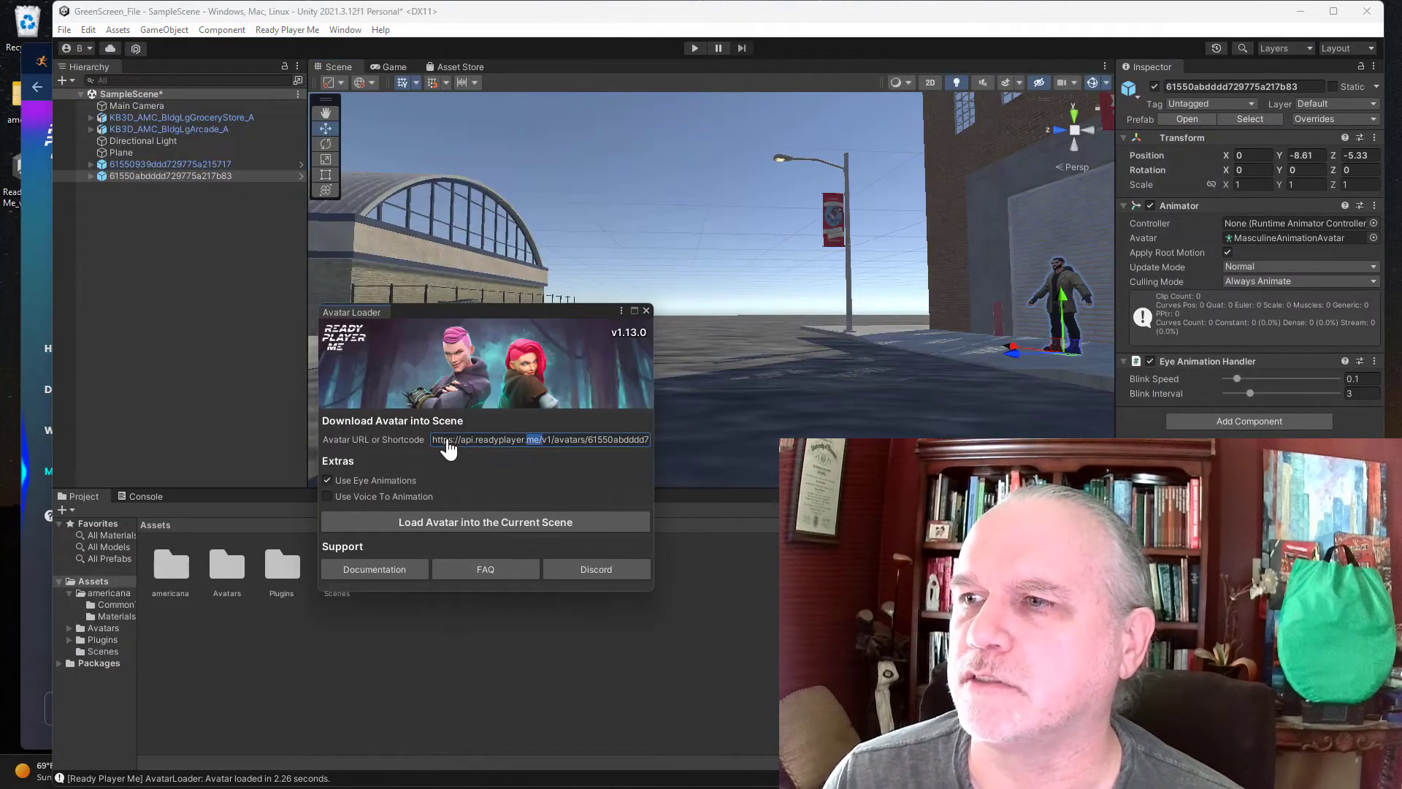
{"action": "left_click_drag", "start_coordinate": [434, 440], "coordinate": [736, 451]}
{"action": "left_click", "coordinate": [618, 523]}
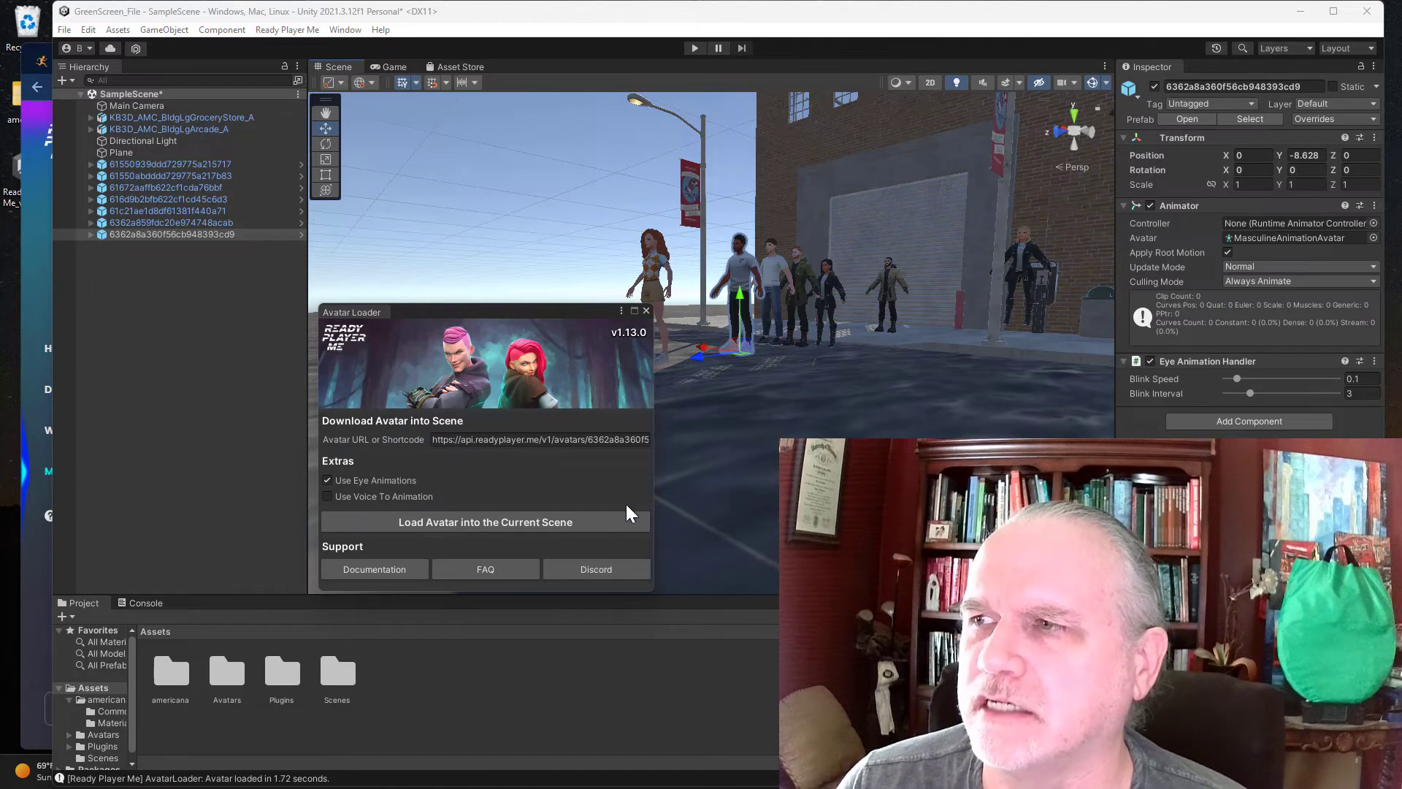
Step: Close the Avatar Loader, look over the row of avatars and save the scene
{"action": "left_click", "coordinate": [646, 310]}
{"action": "mouse_move", "coordinate": [578, 490]}
{"action": "right_mouse_down"}
{"action": "mouse_move", "coordinate": [774, 466]}
{"action": "mouse_move", "coordinate": [648, 459]}
{"action": "right_mouse_up"}
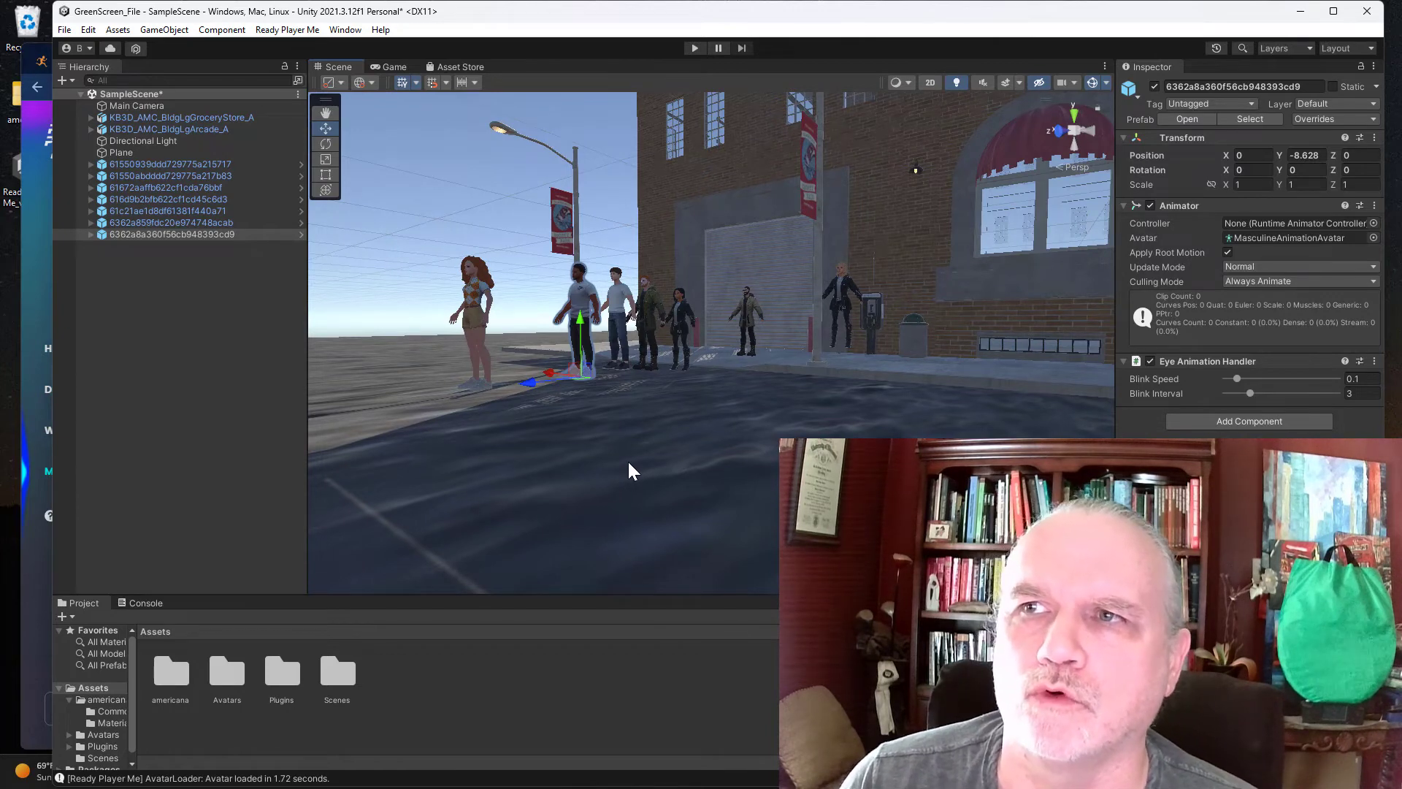
{"action": "left_click", "coordinate": [64, 29]}
{"action": "left_click", "coordinate": [89, 101]}
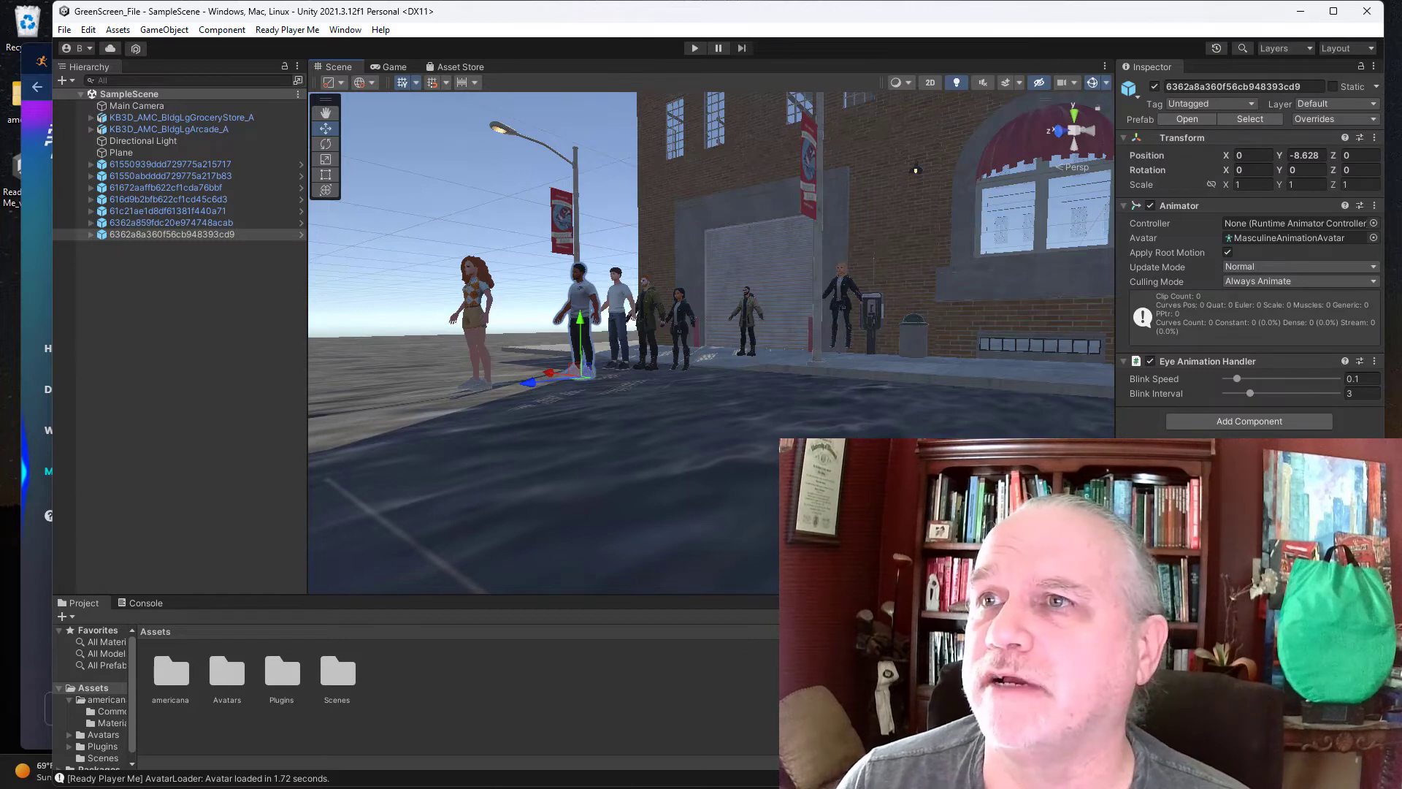
Step: Search Mixamo for "wave" and load the Waving animation onto the AJ character
{"action": "left_click", "coordinate": [34, 296]}
{"action": "left_click", "coordinate": [102, 58]}
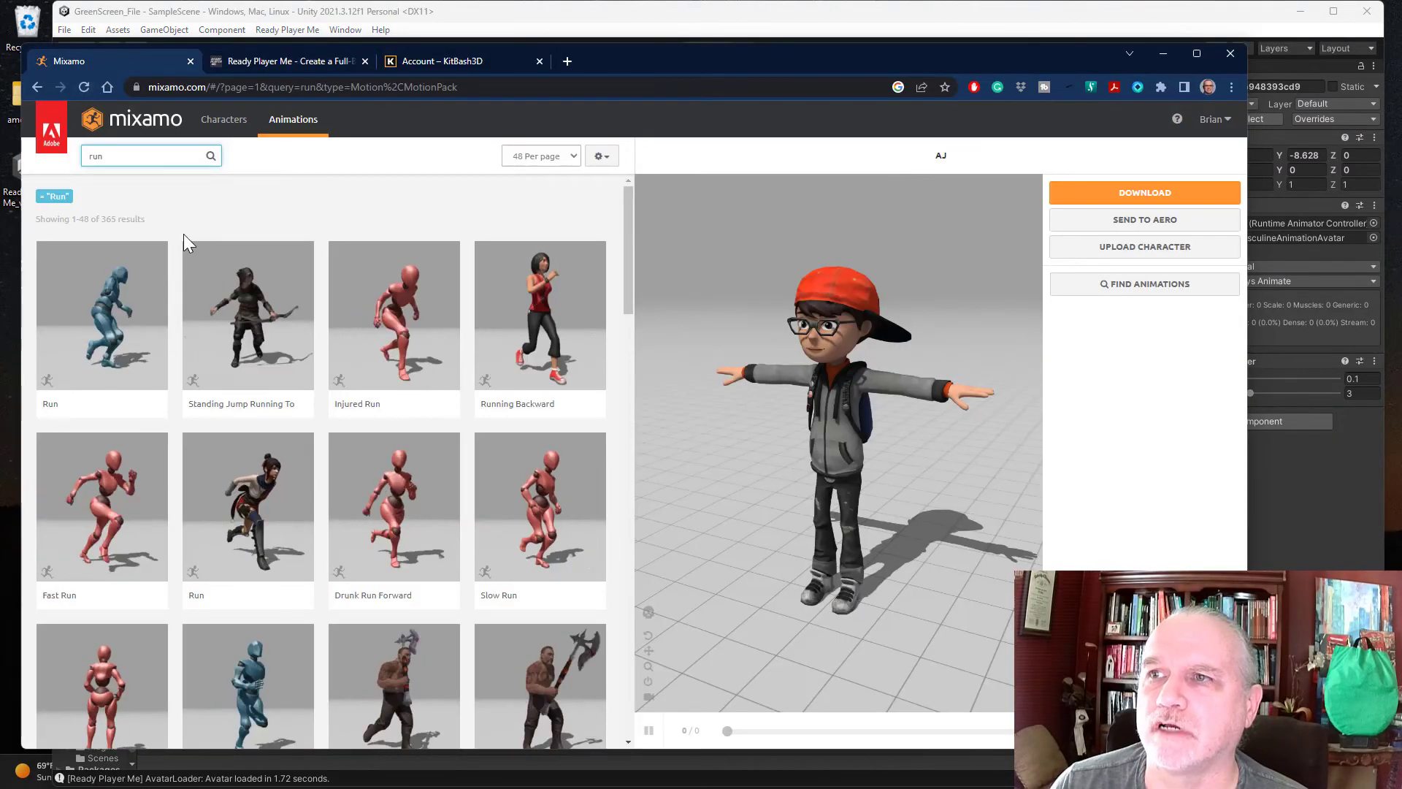
{"action": "double_click", "coordinate": [116, 156]}
{"action": "key", "text": "BackSpace"}
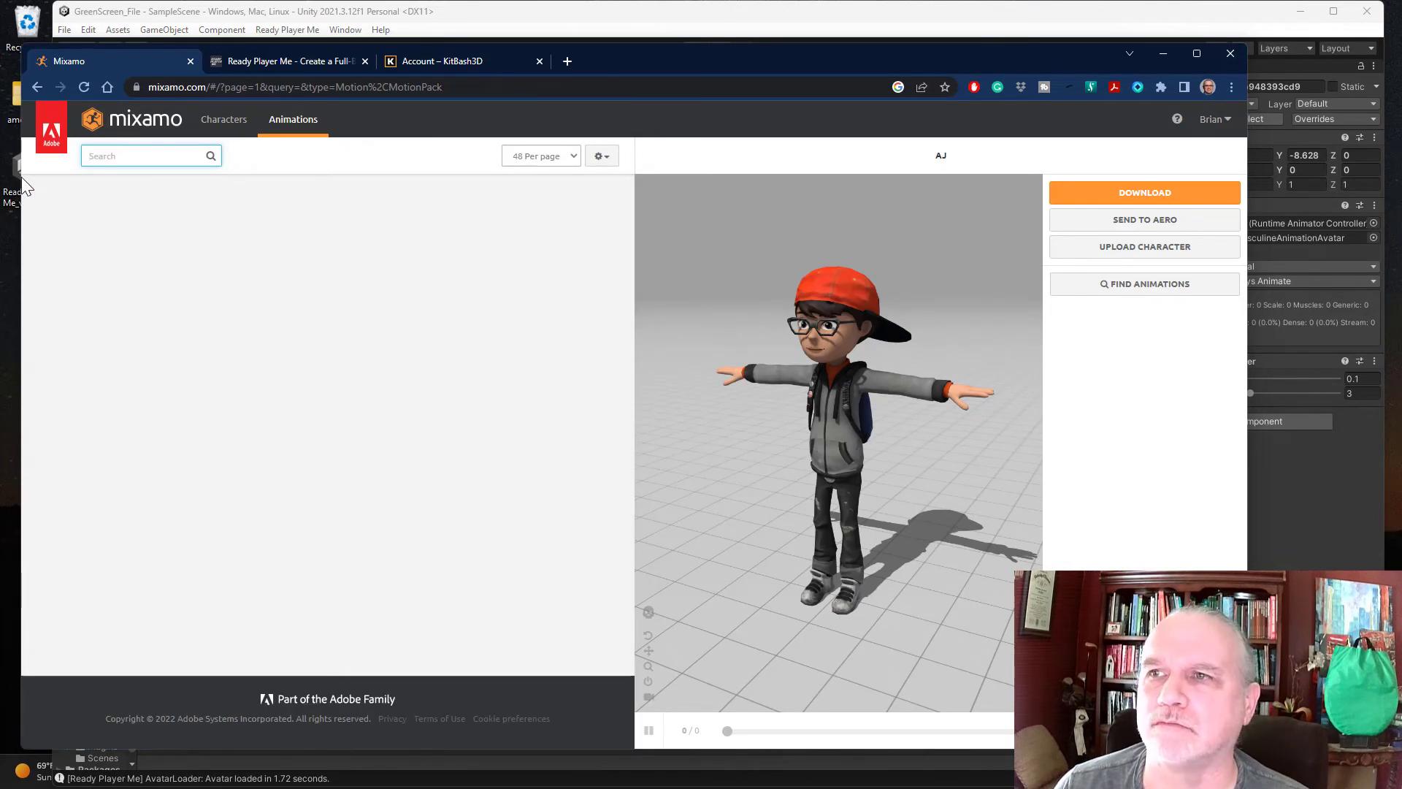
{"action": "type", "text": "w"}
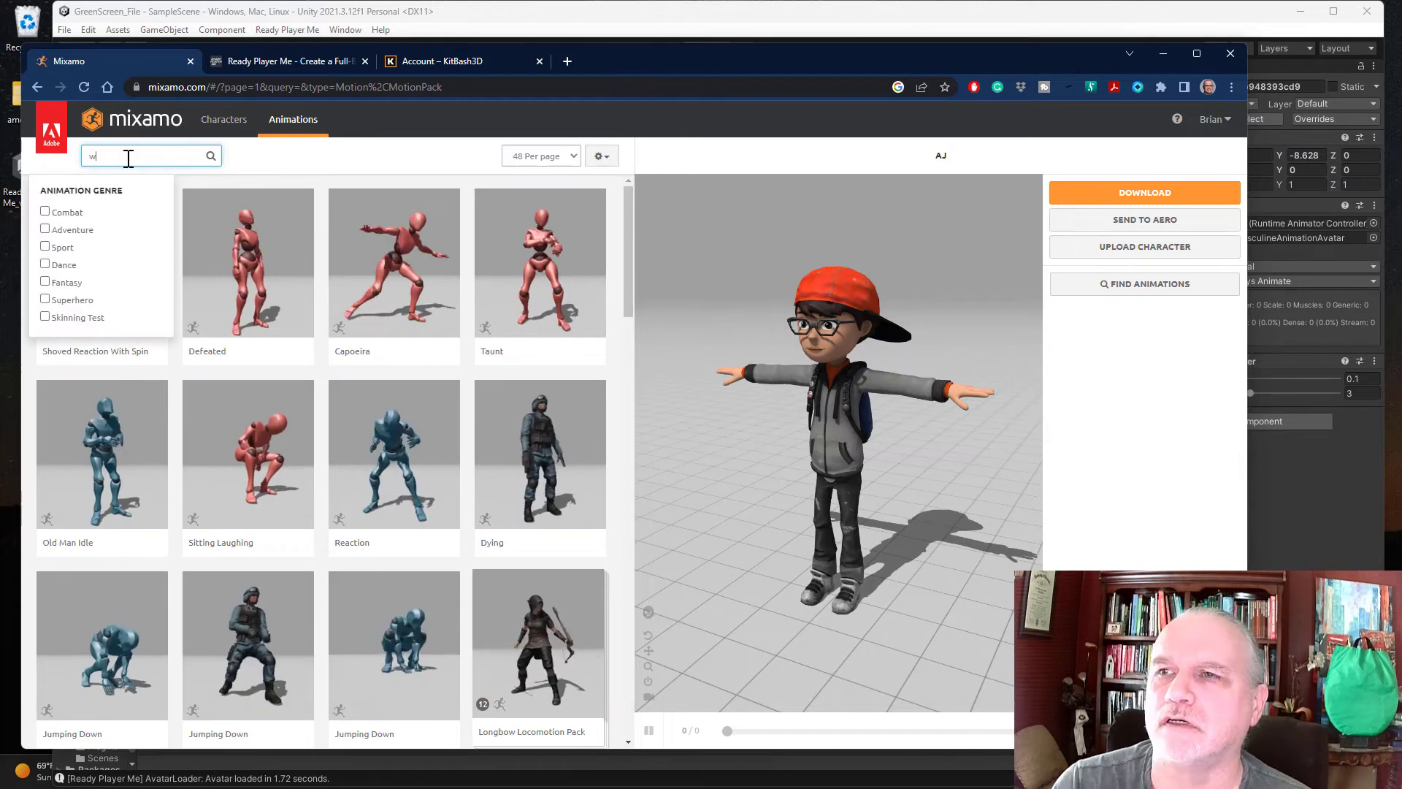
{"action": "type", "text": "ave"}
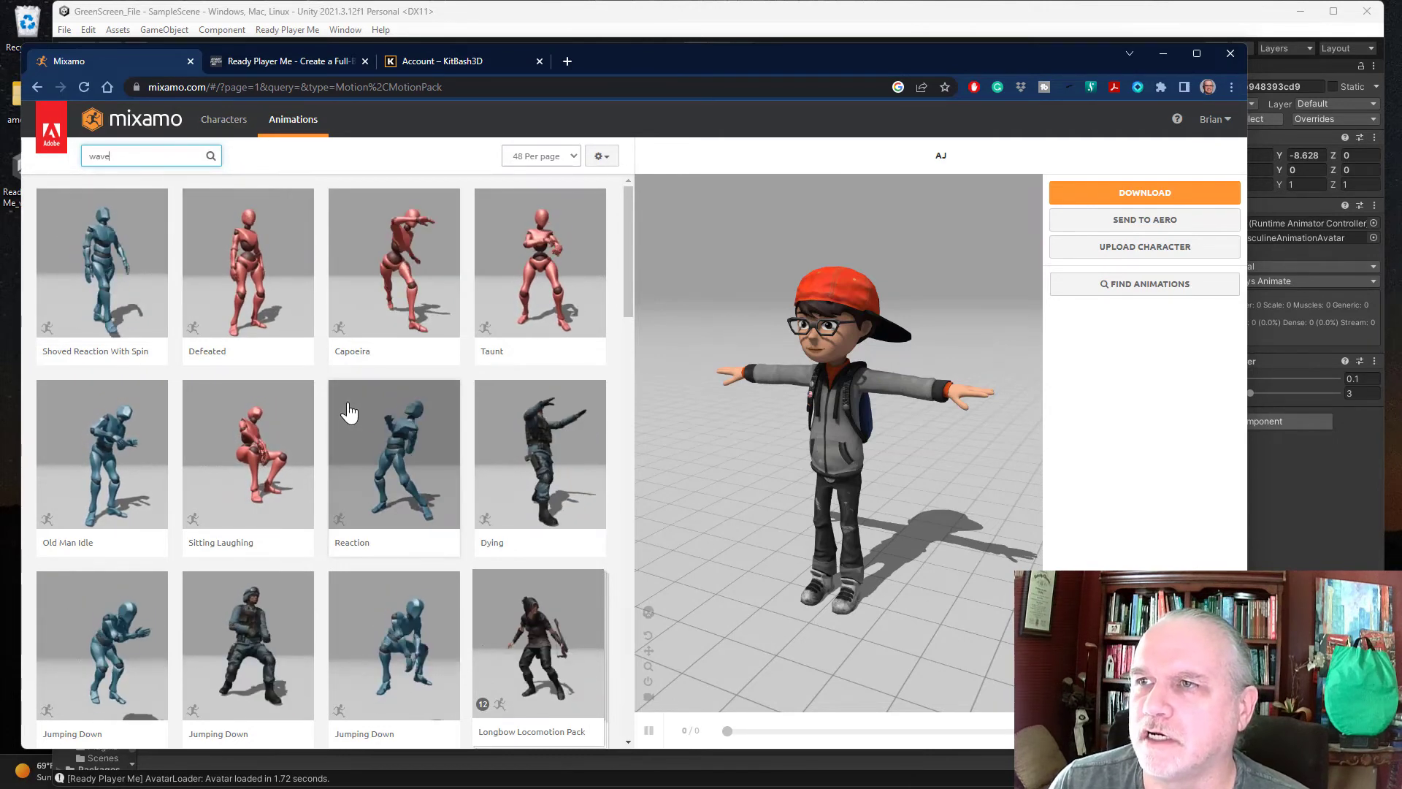
{"action": "left_click", "coordinate": [170, 163]}
{"action": "key", "text": "Return"}
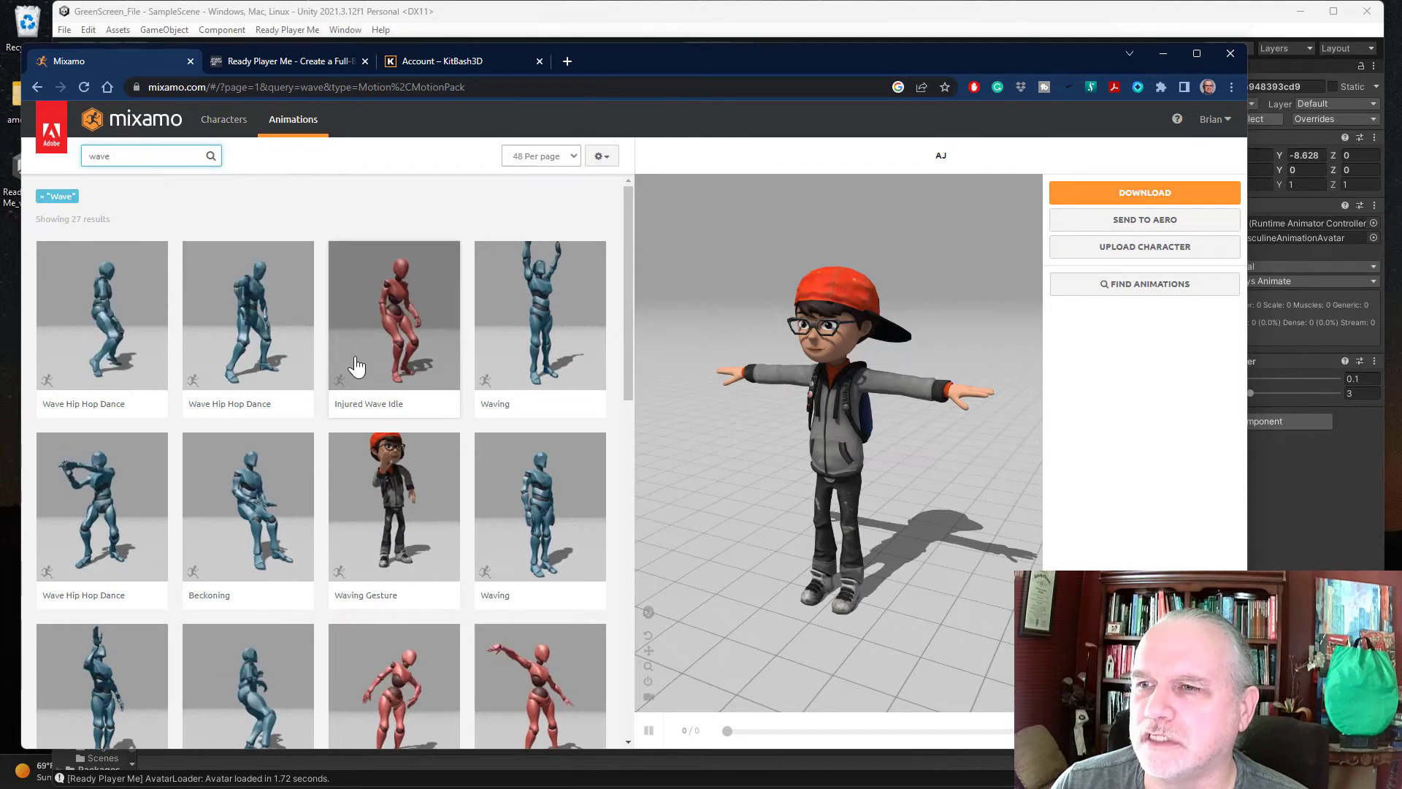
{"action": "scroll", "coordinate": [319, 429], "scroll_direction": "down", "scroll_amount": 2}
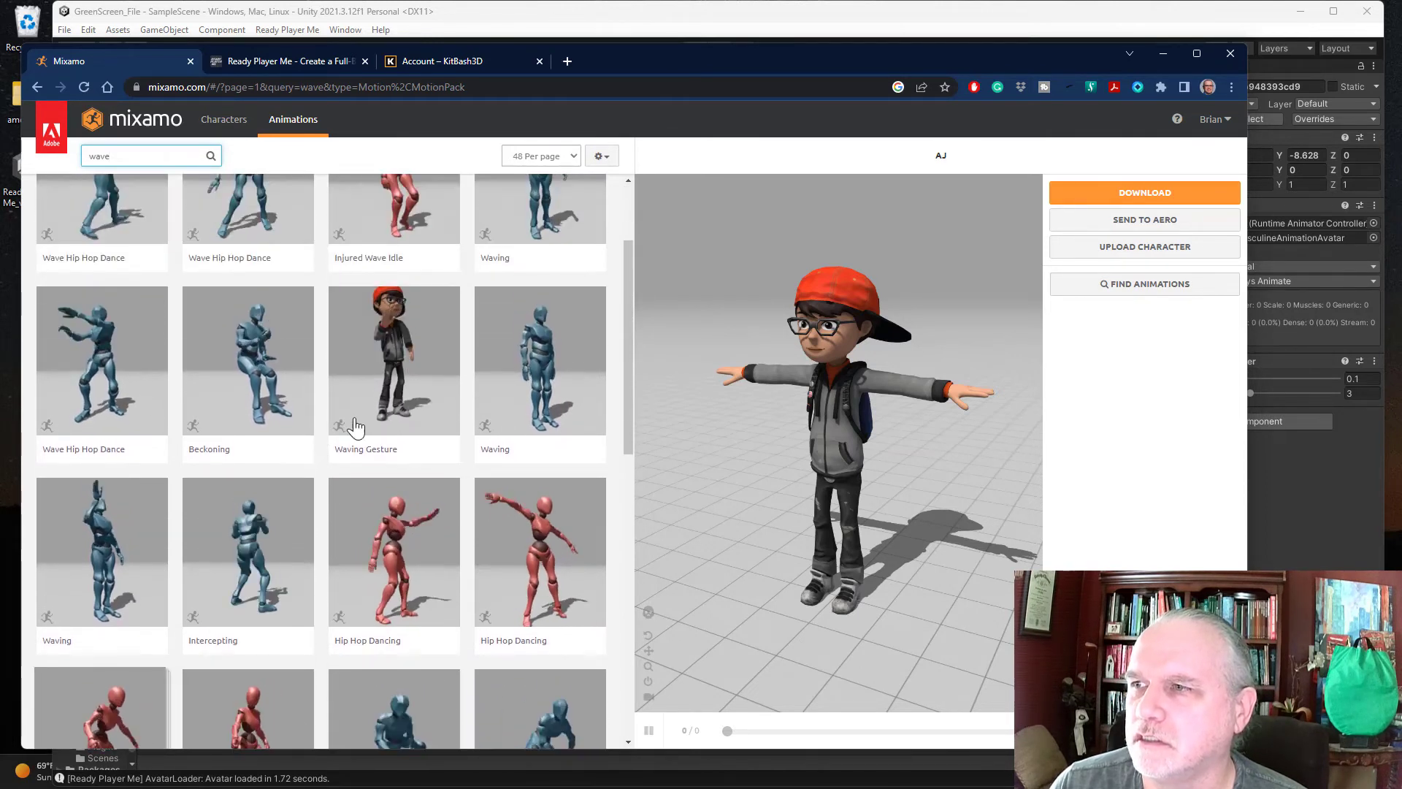
{"action": "left_click", "coordinate": [537, 391]}
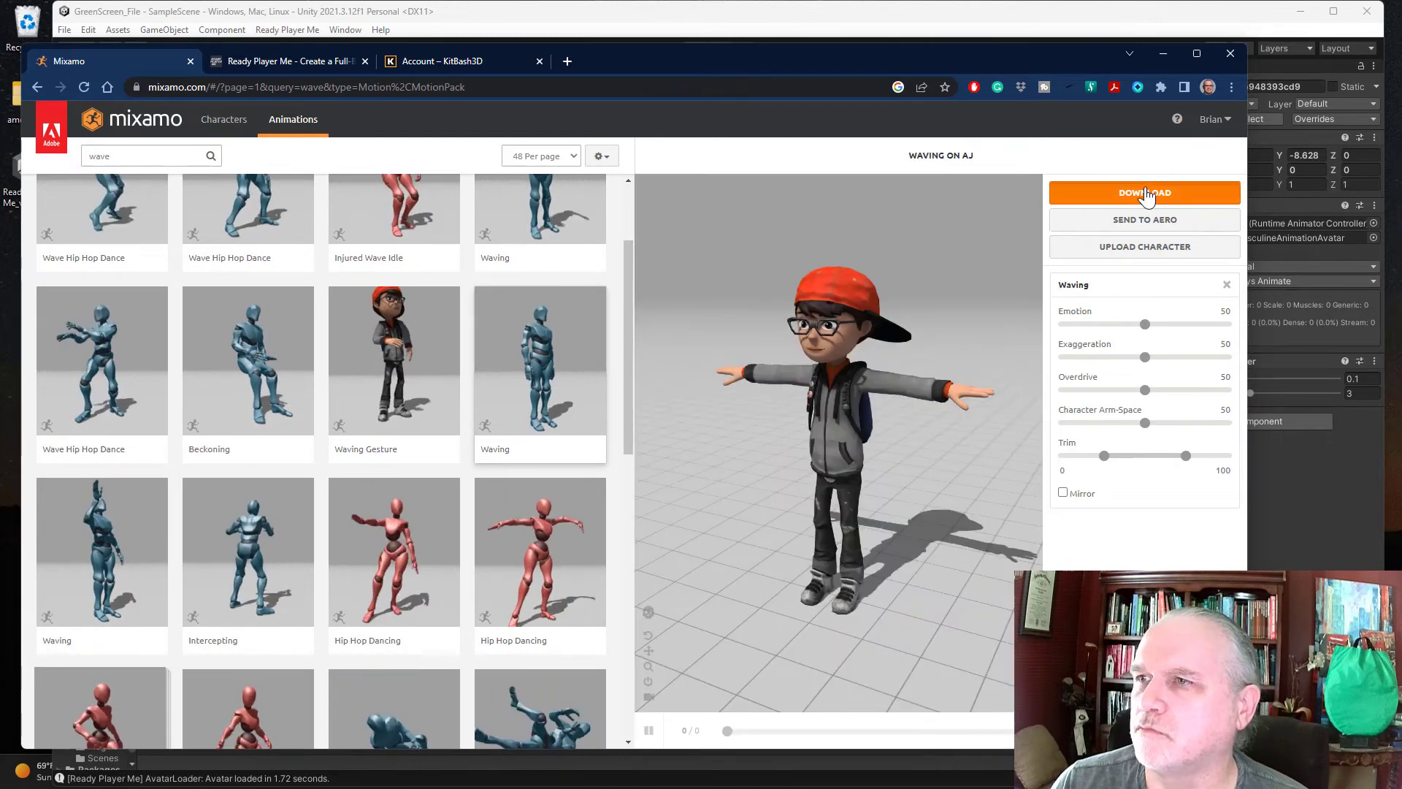
Step: Download the Waving animation as FBX for Unity with skin at 30 fps
{"action": "left_click", "coordinate": [1144, 193]}
{"action": "left_click", "coordinate": [523, 254]}
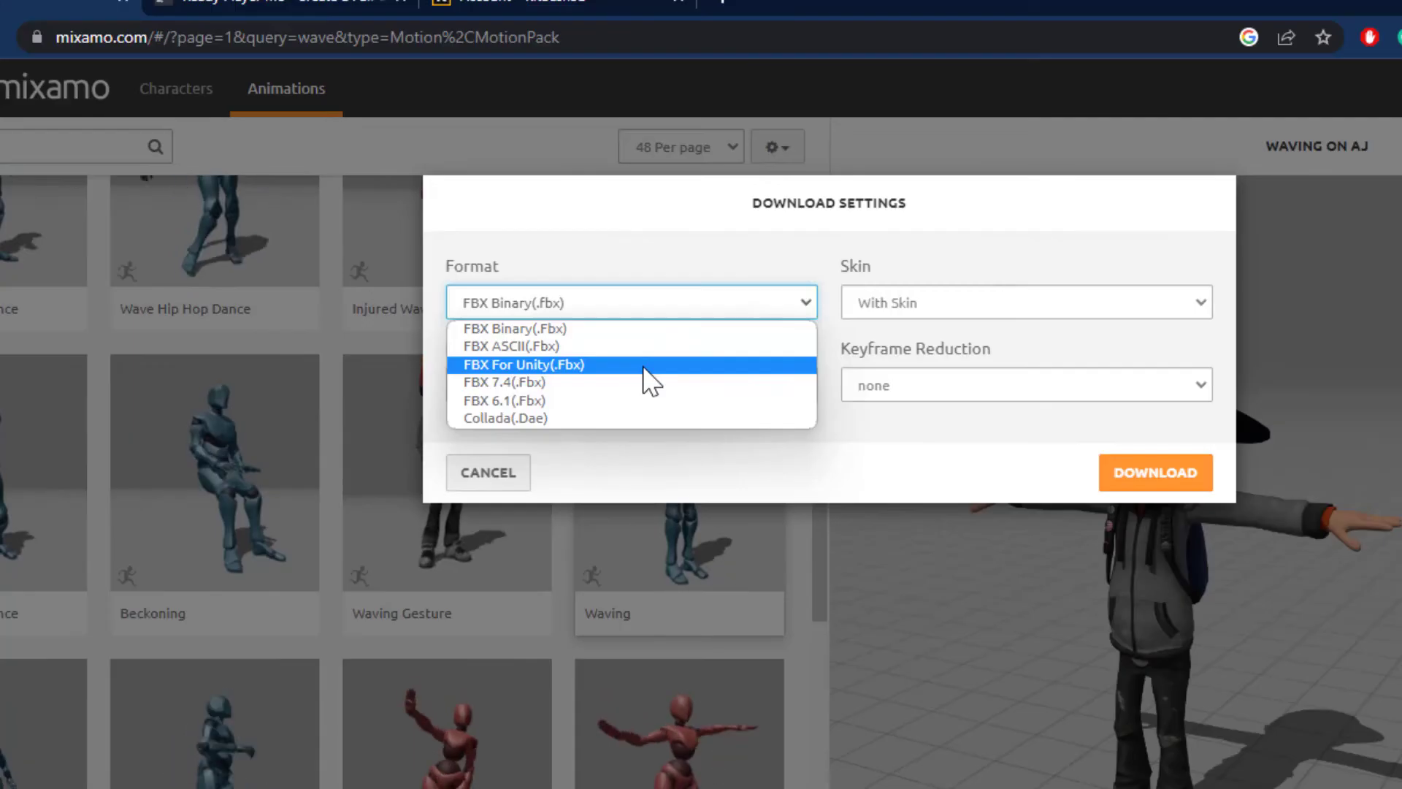
{"action": "left_click", "coordinate": [647, 365]}
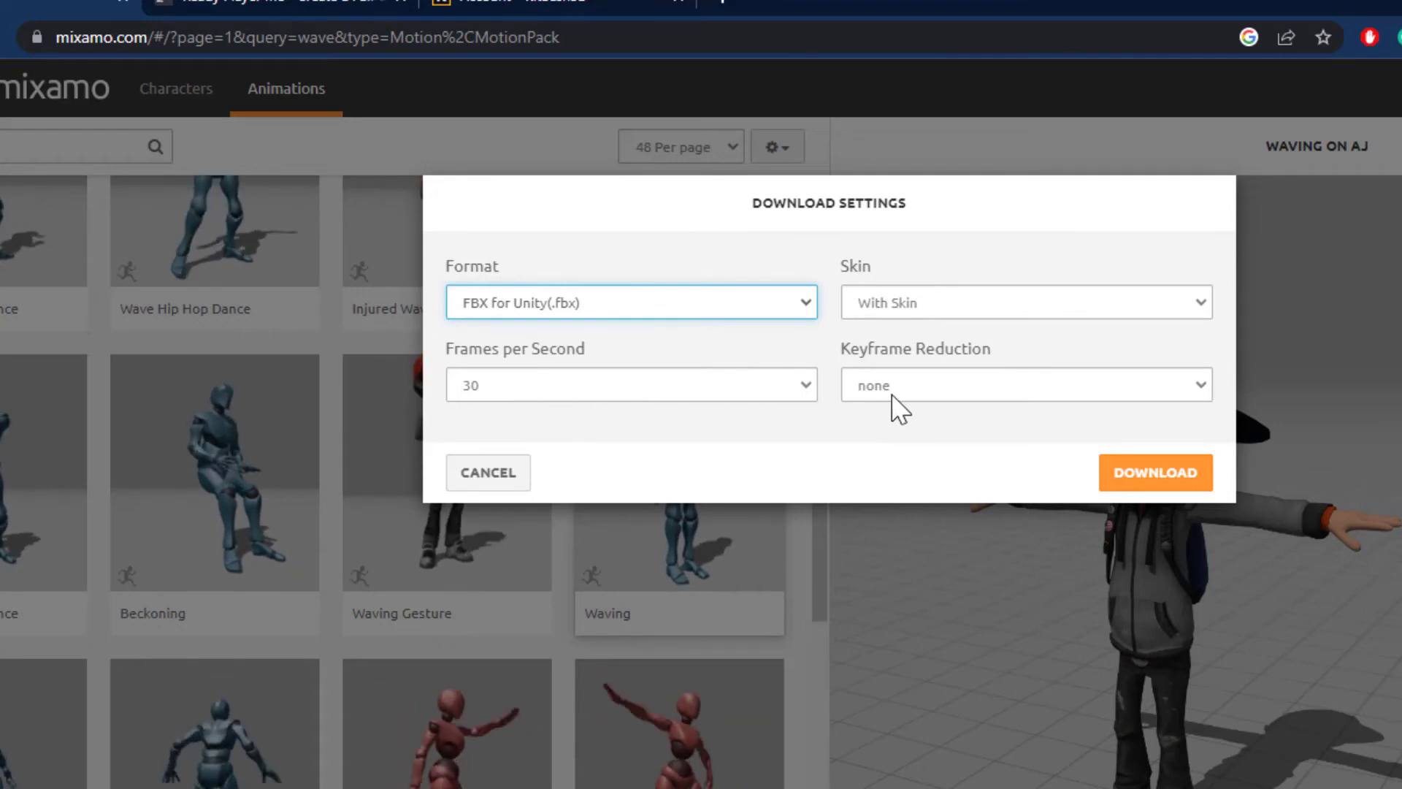
{"action": "left_click", "coordinate": [1175, 489]}
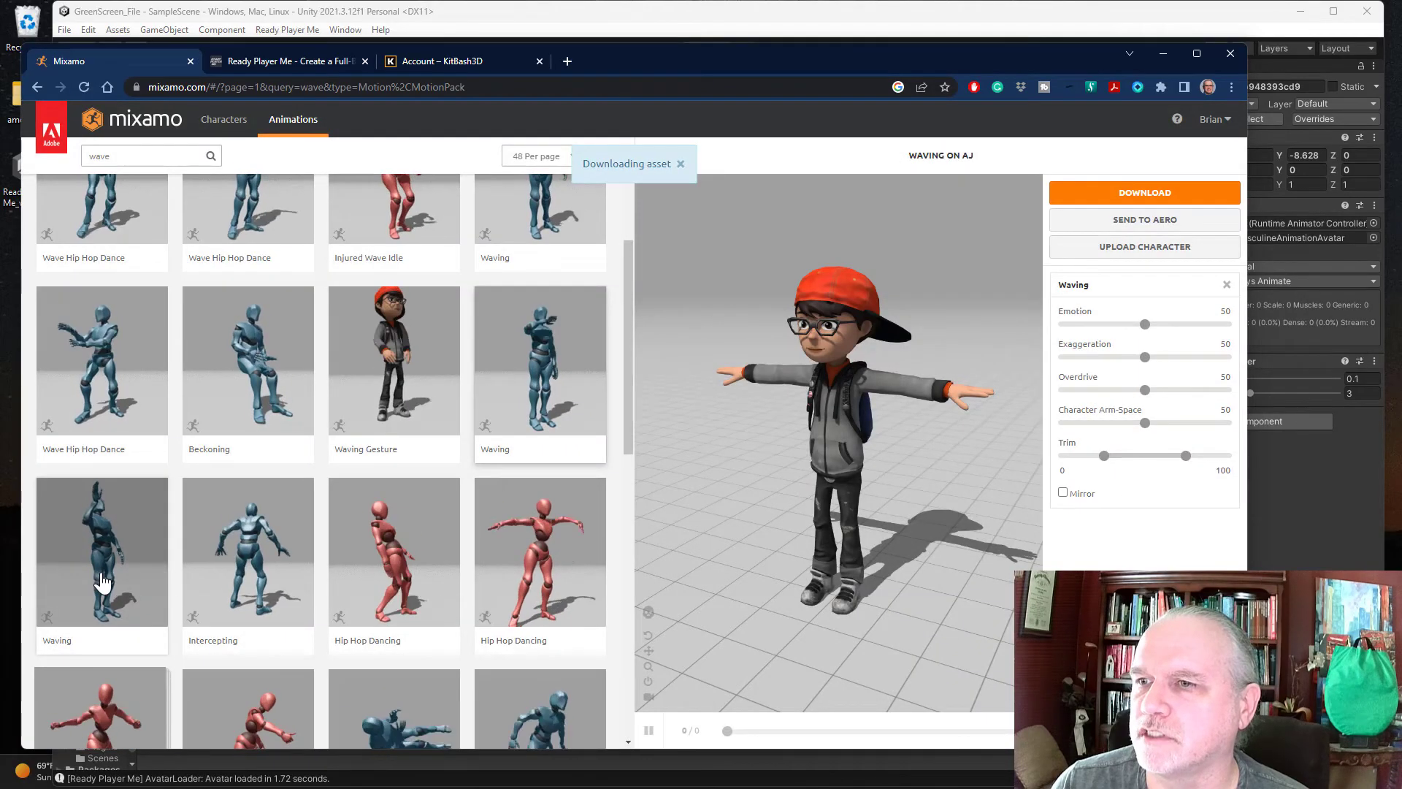
Step: Select the other Waving animation and download it as FBX for Unity as well
{"action": "left_click", "coordinate": [98, 581]}
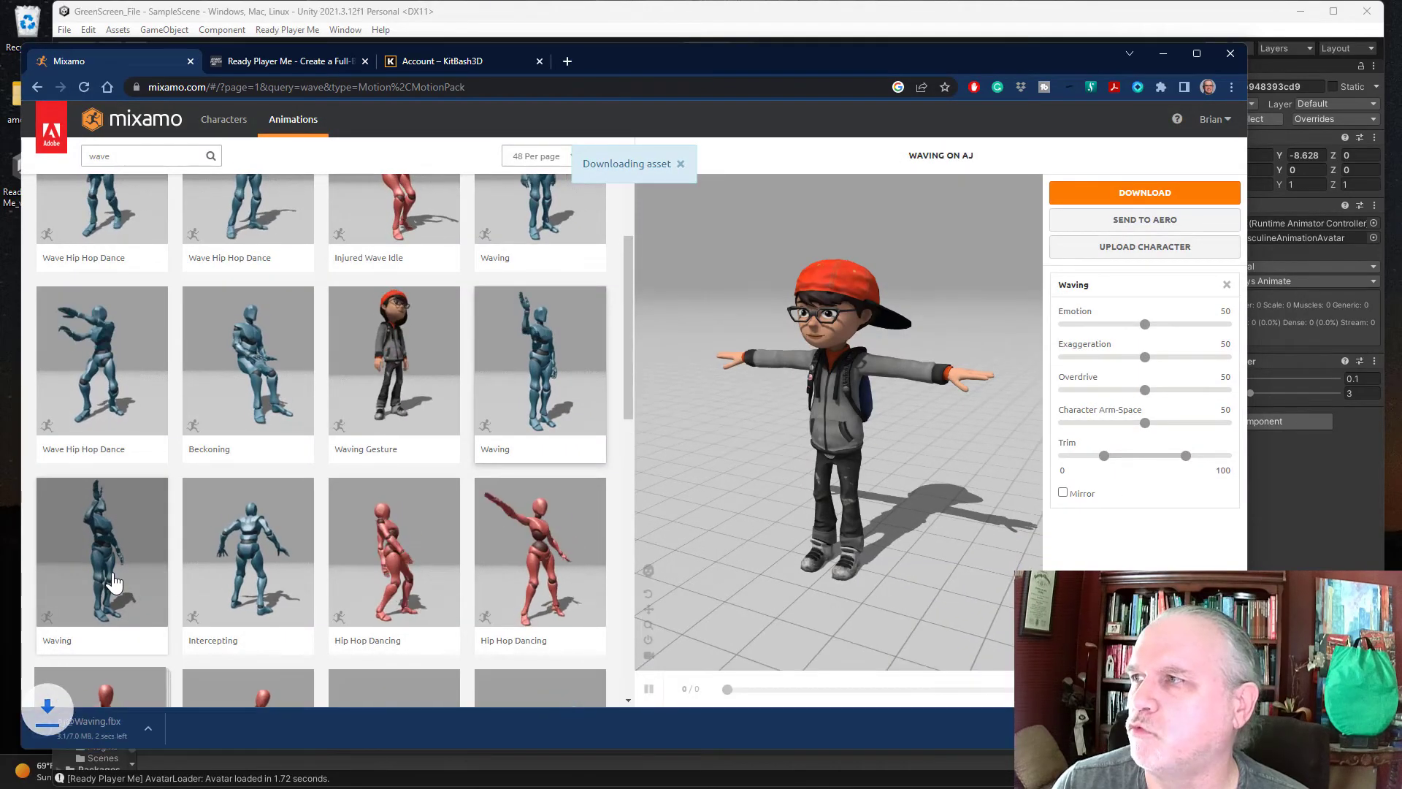
{"action": "left_click", "coordinate": [1146, 194]}
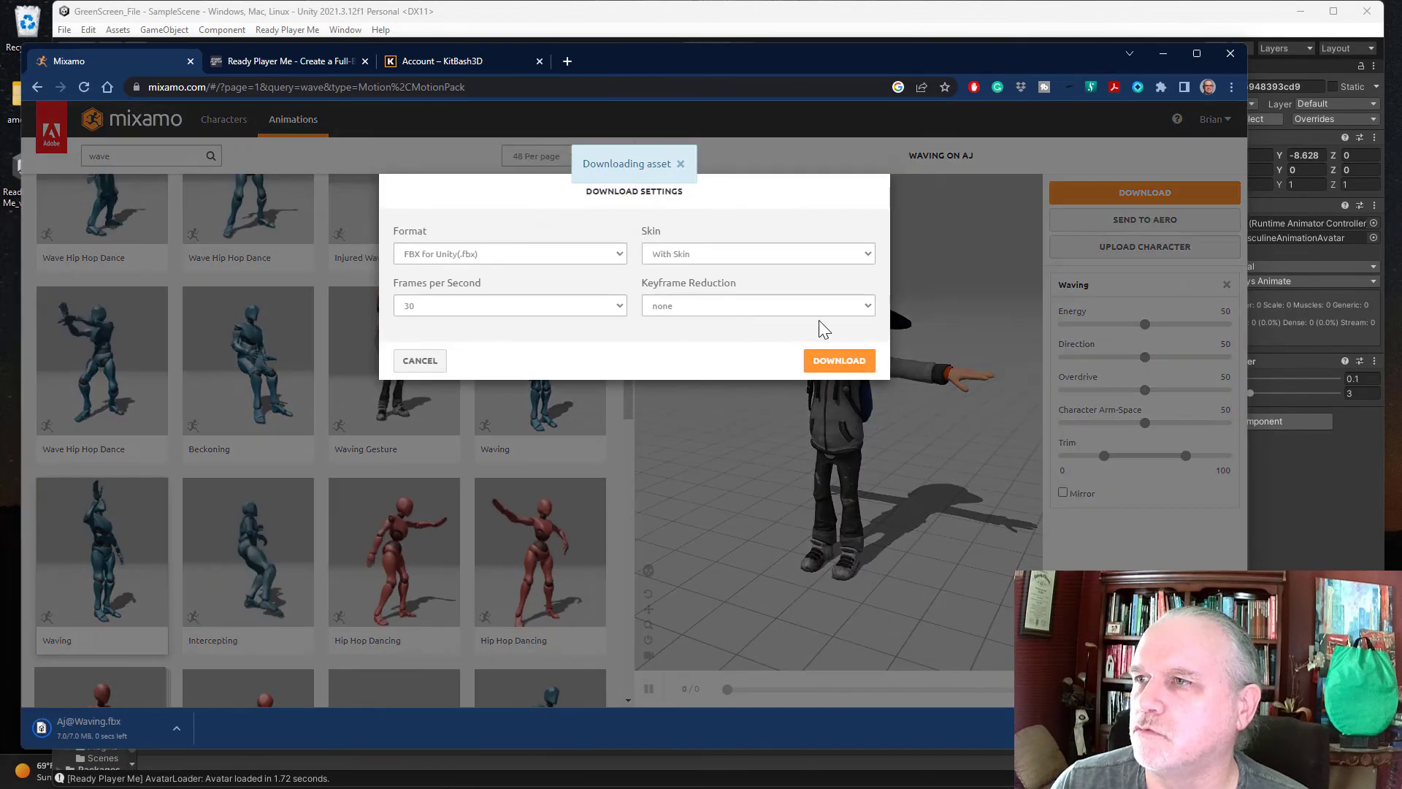
{"action": "left_click", "coordinate": [537, 259]}
{"action": "left_click", "coordinate": [538, 292]}
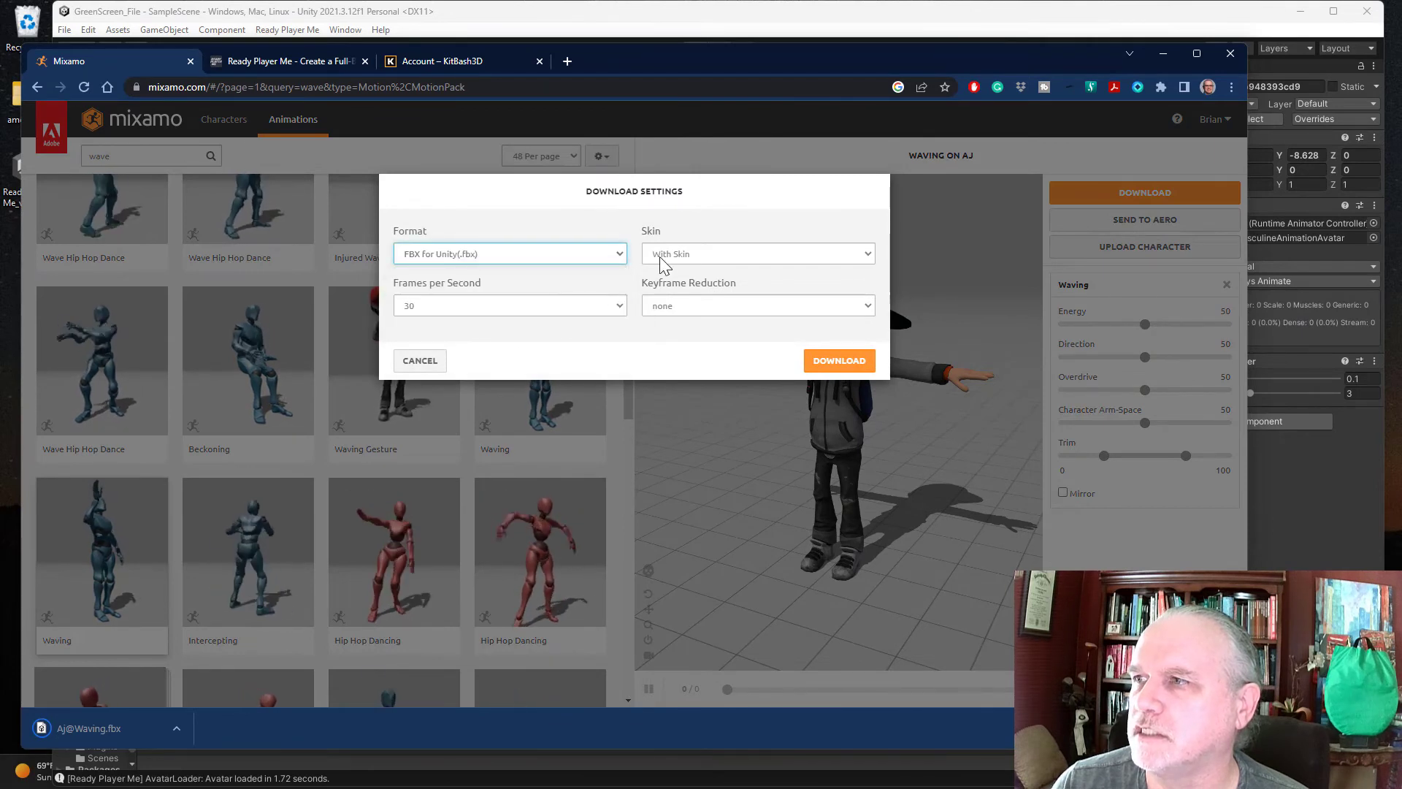
{"action": "left_click", "coordinate": [827, 361]}
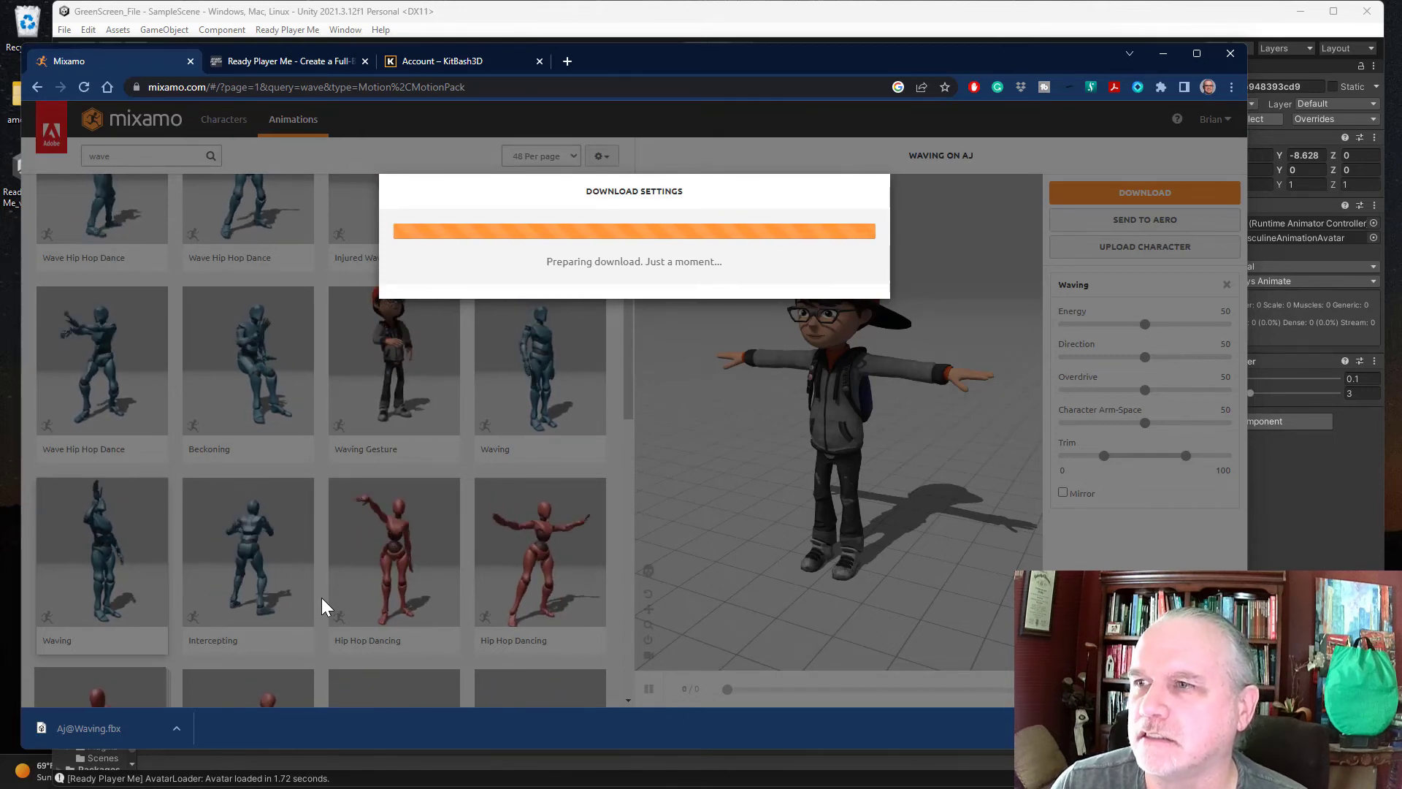
{"action": "scroll", "coordinate": [315, 493], "scroll_direction": "up", "scroll_amount": 2}
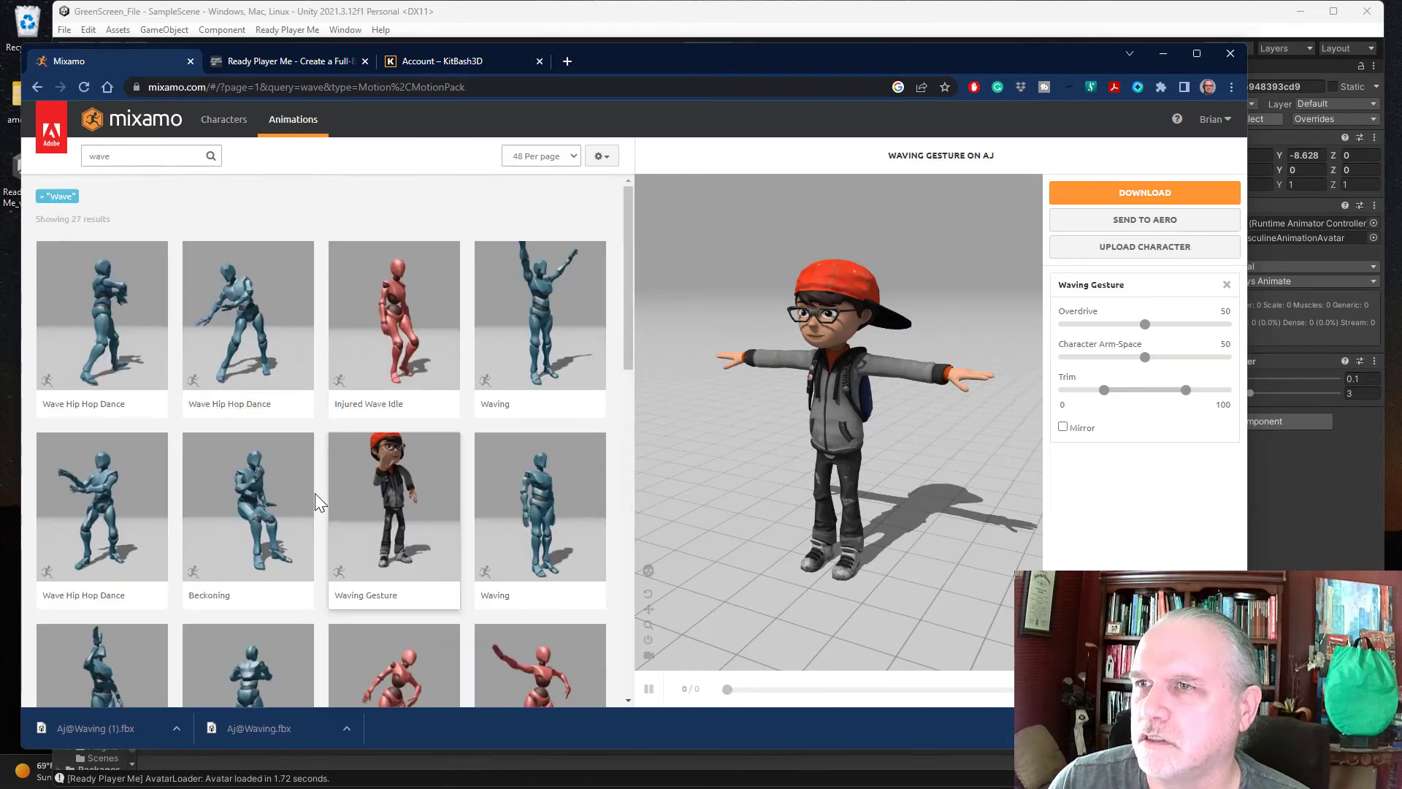
Step: Search Mixamo for 'run' and preview the Running animation on the avatar
{"action": "double_click", "coordinate": [128, 156]}
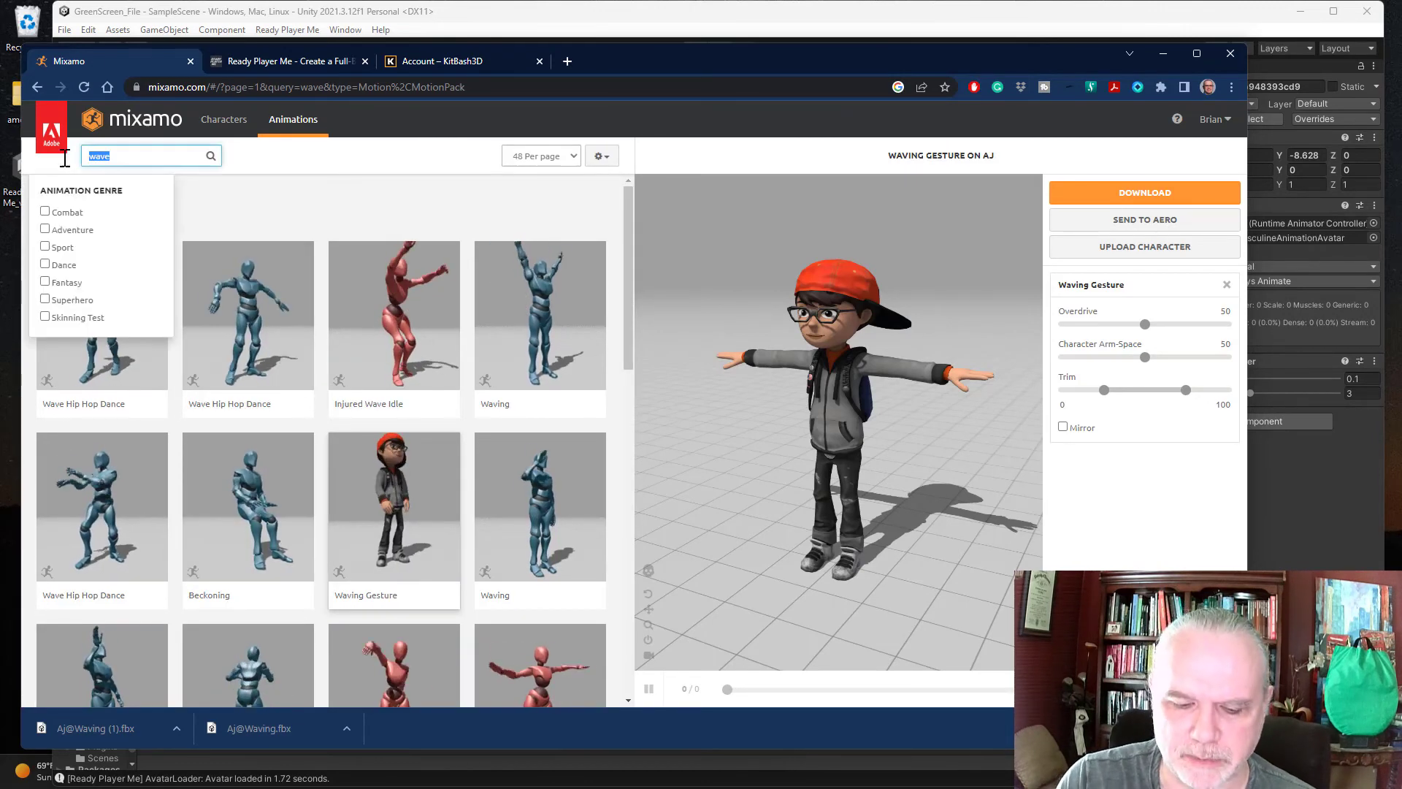
{"action": "type", "text": "run"}
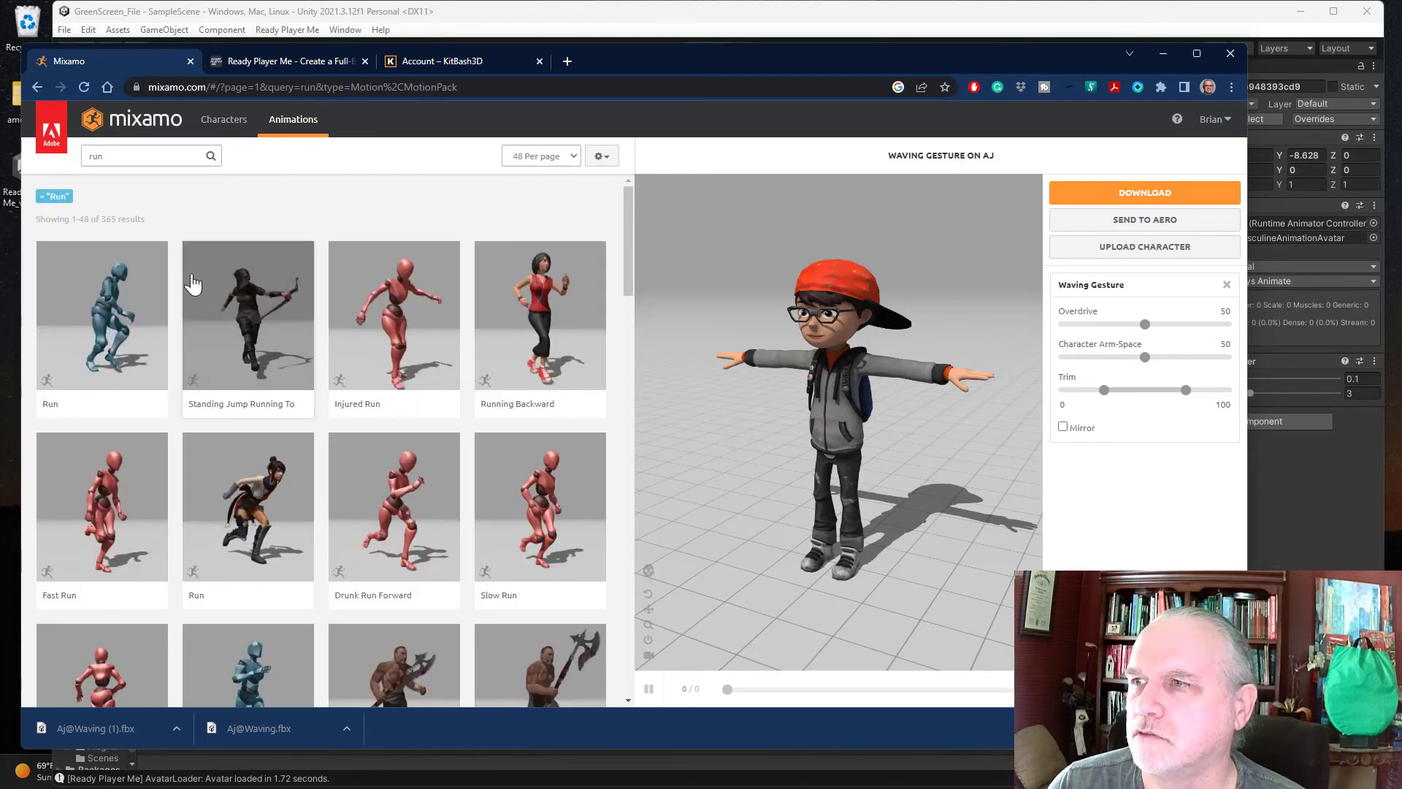
{"action": "scroll", "coordinate": [318, 291], "scroll_direction": "down", "scroll_amount": 2}
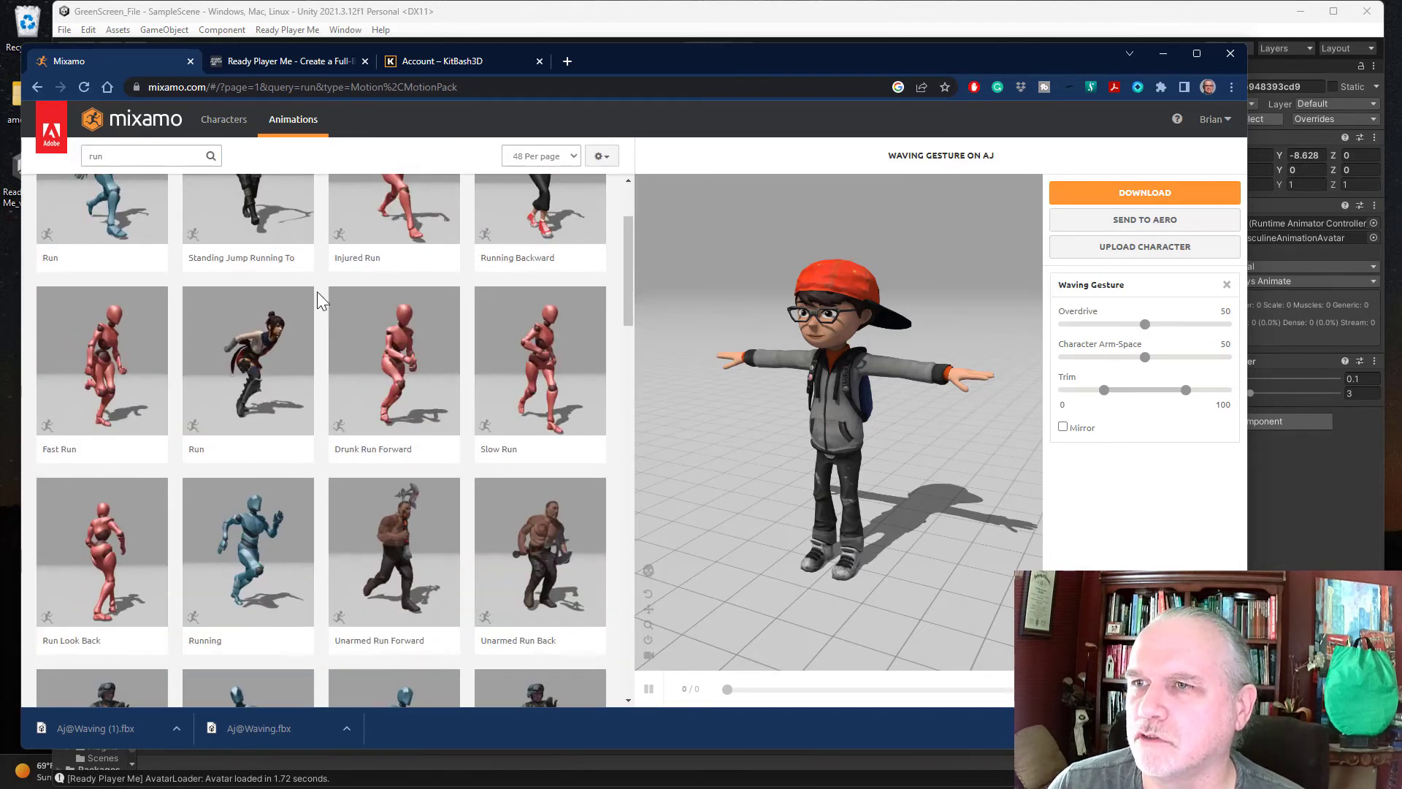
{"action": "scroll", "coordinate": [317, 291], "scroll_direction": "down", "scroll_amount": 1}
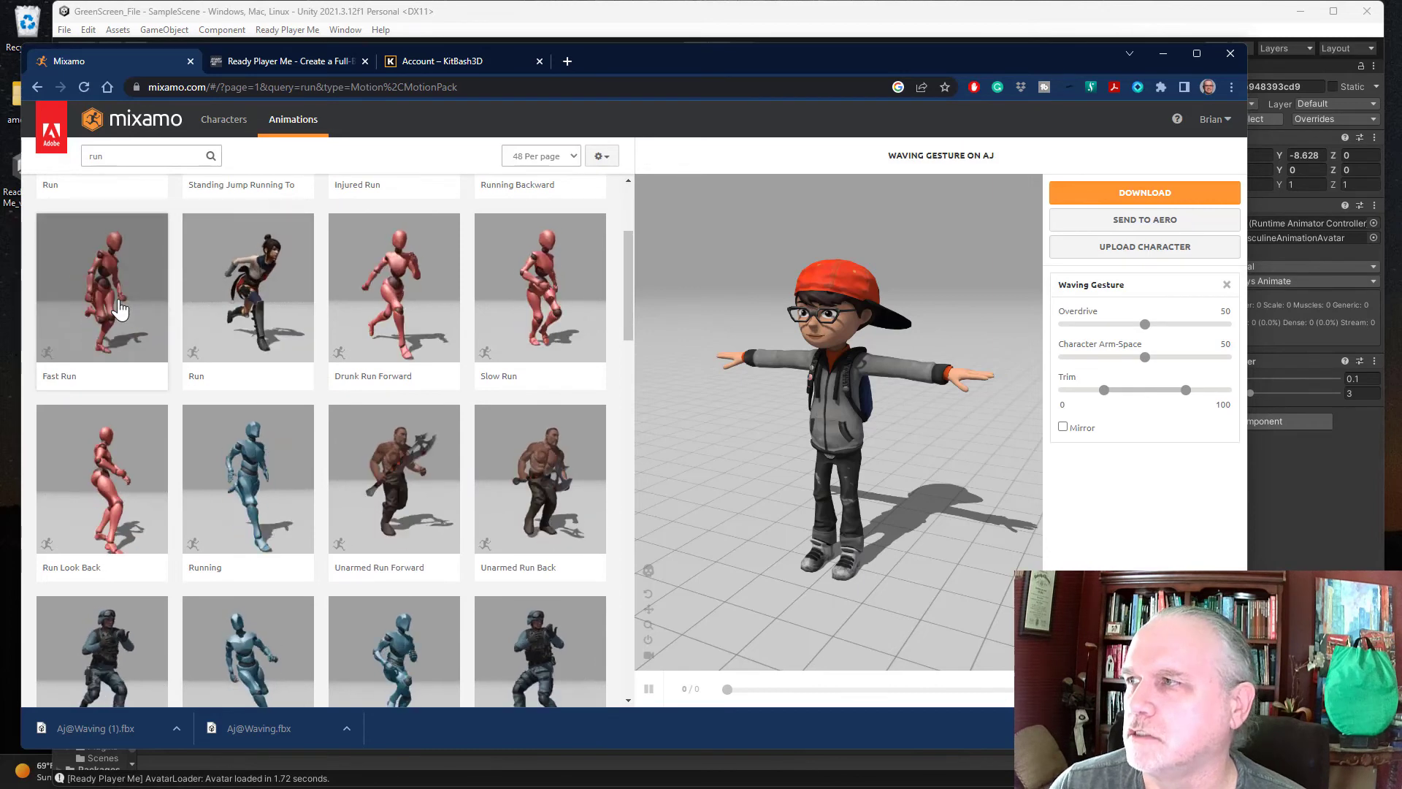
{"action": "left_click", "coordinate": [248, 471]}
{"action": "scroll", "coordinate": [318, 437], "scroll_direction": "down", "scroll_amount": 2}
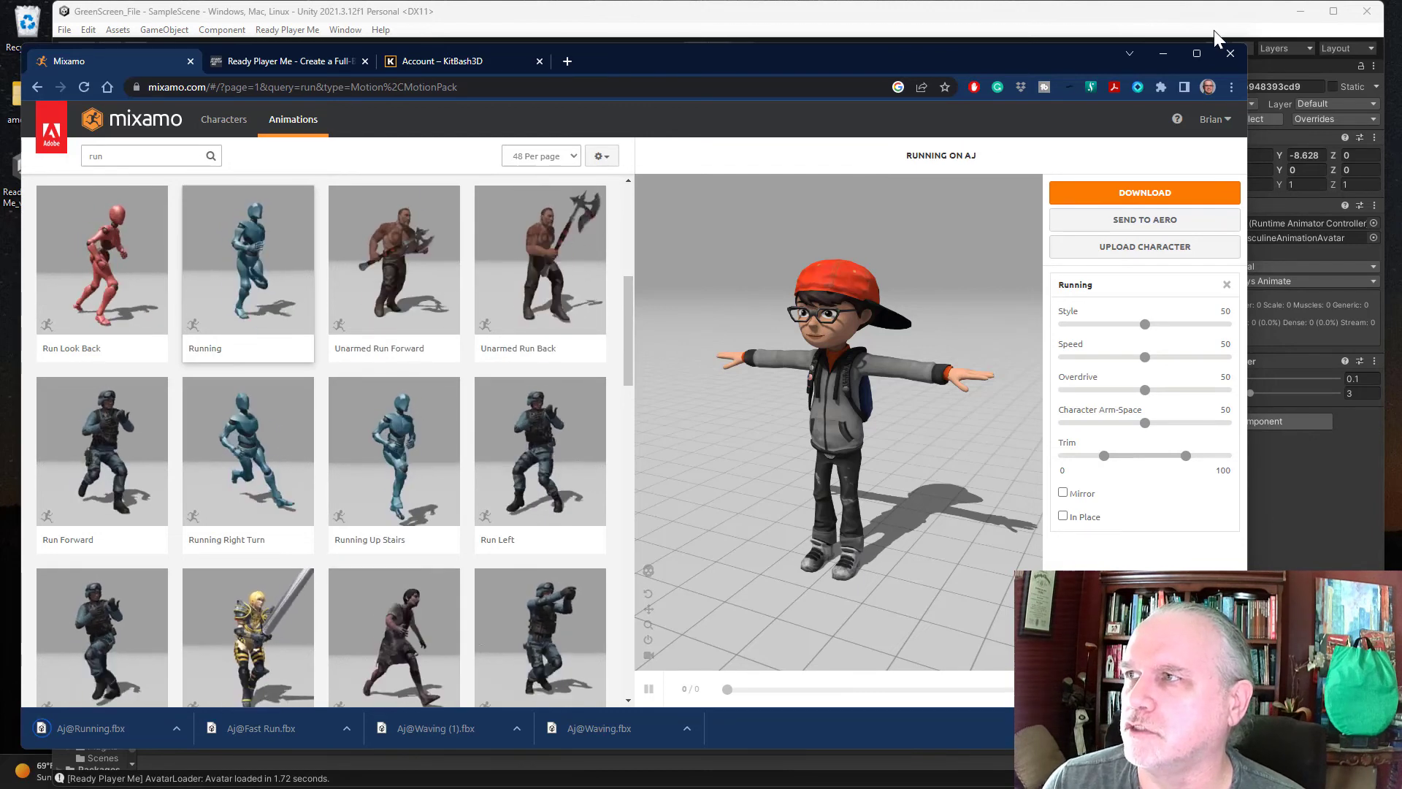
Step: Move the downloaded Mixamo FBX files from Chrome onto the desktop
{"action": "left_click_drag", "start_coordinate": [941, 60], "coordinate": [1072, 38]}
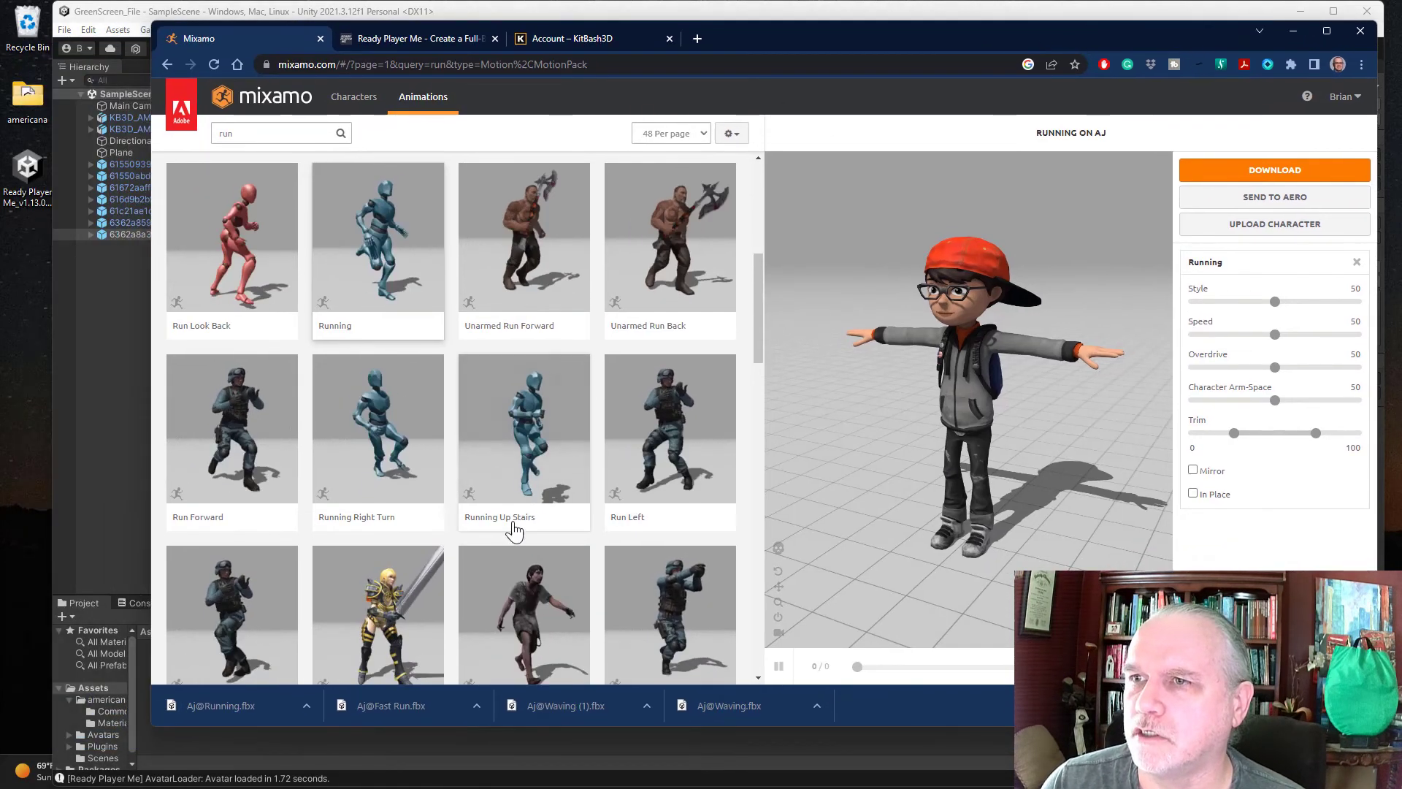
{"action": "left_click_drag", "start_coordinate": [219, 705], "coordinate": [19, 340]}
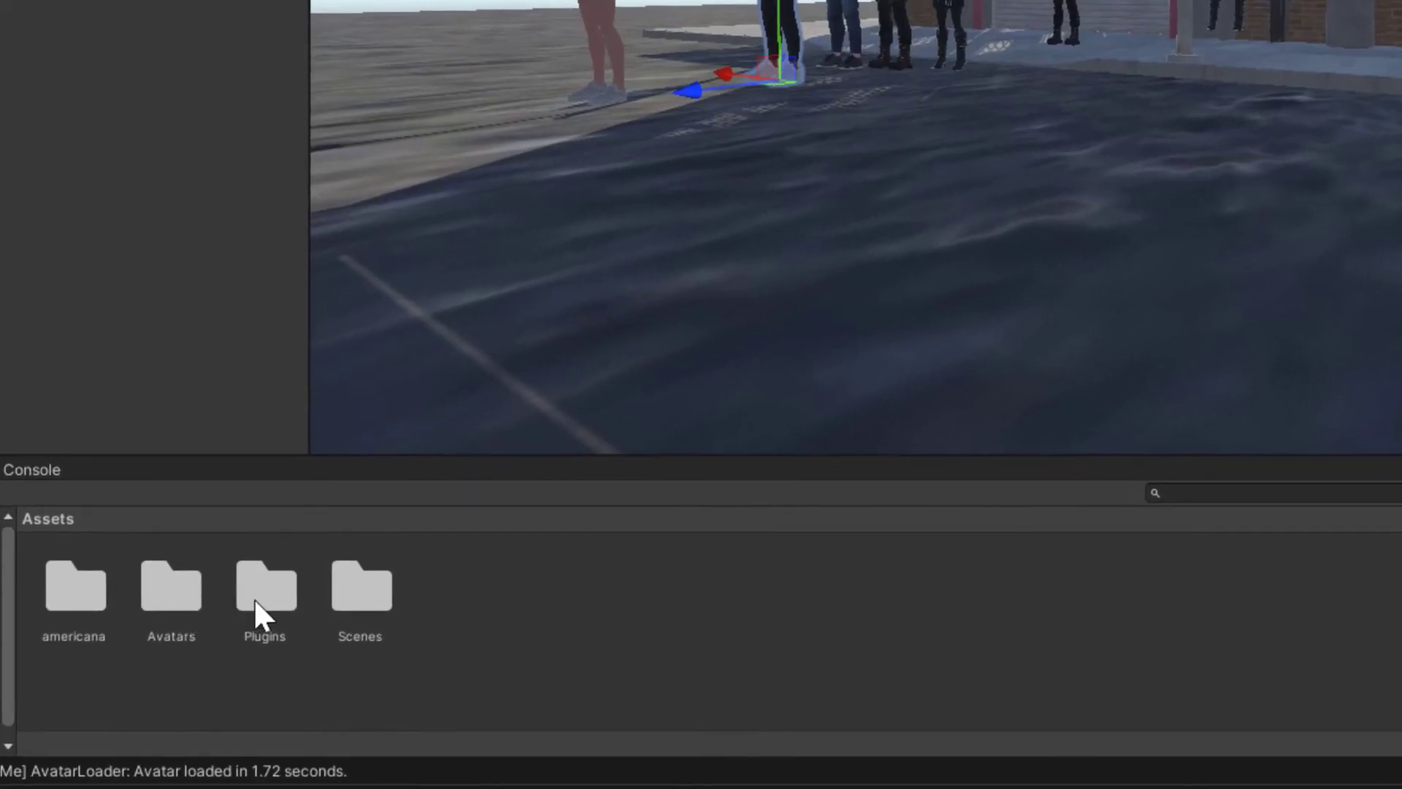
Step: Navigate the Project panel to Plugins > Ready Player Me > Resources > Animations
{"action": "double_click", "coordinate": [259, 617]}
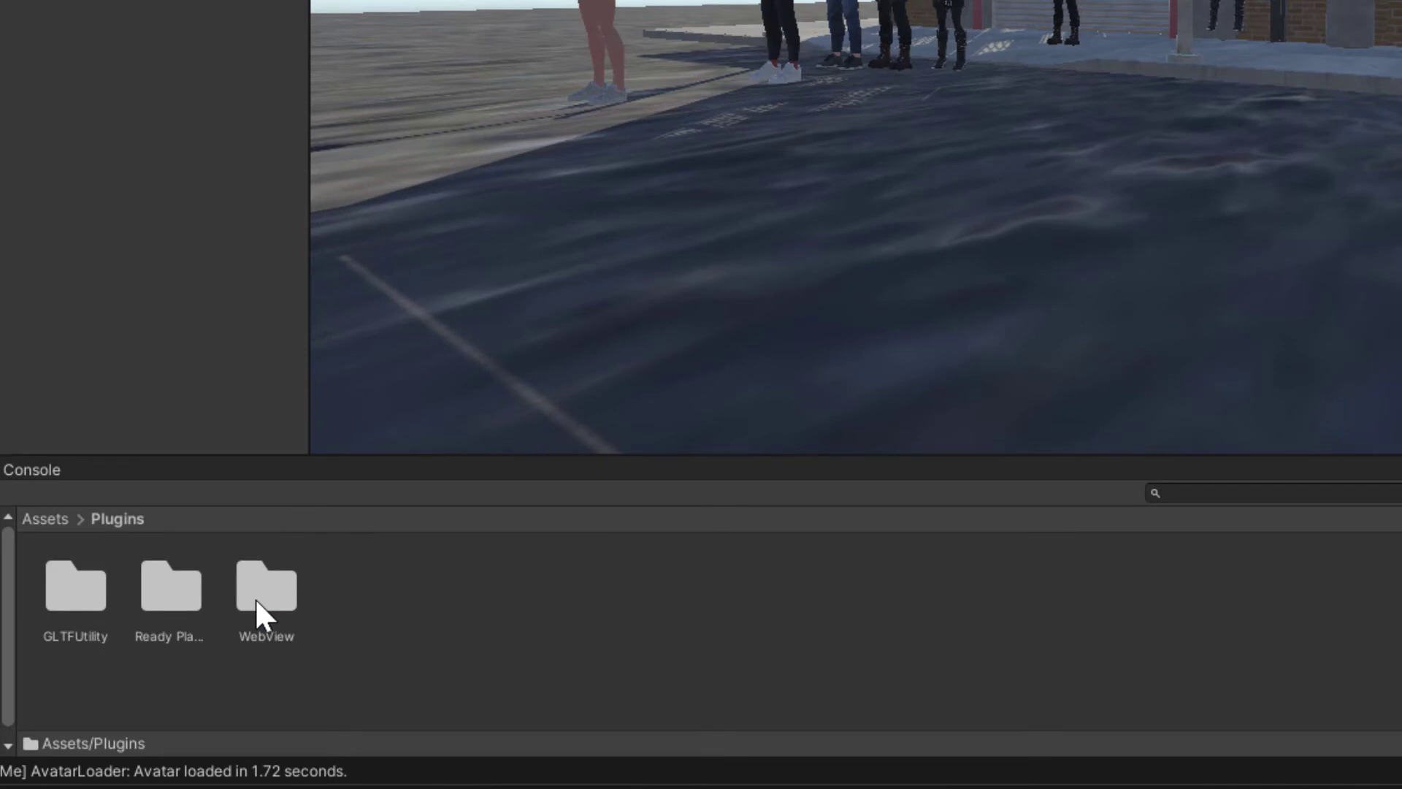
{"action": "double_click", "coordinate": [157, 592]}
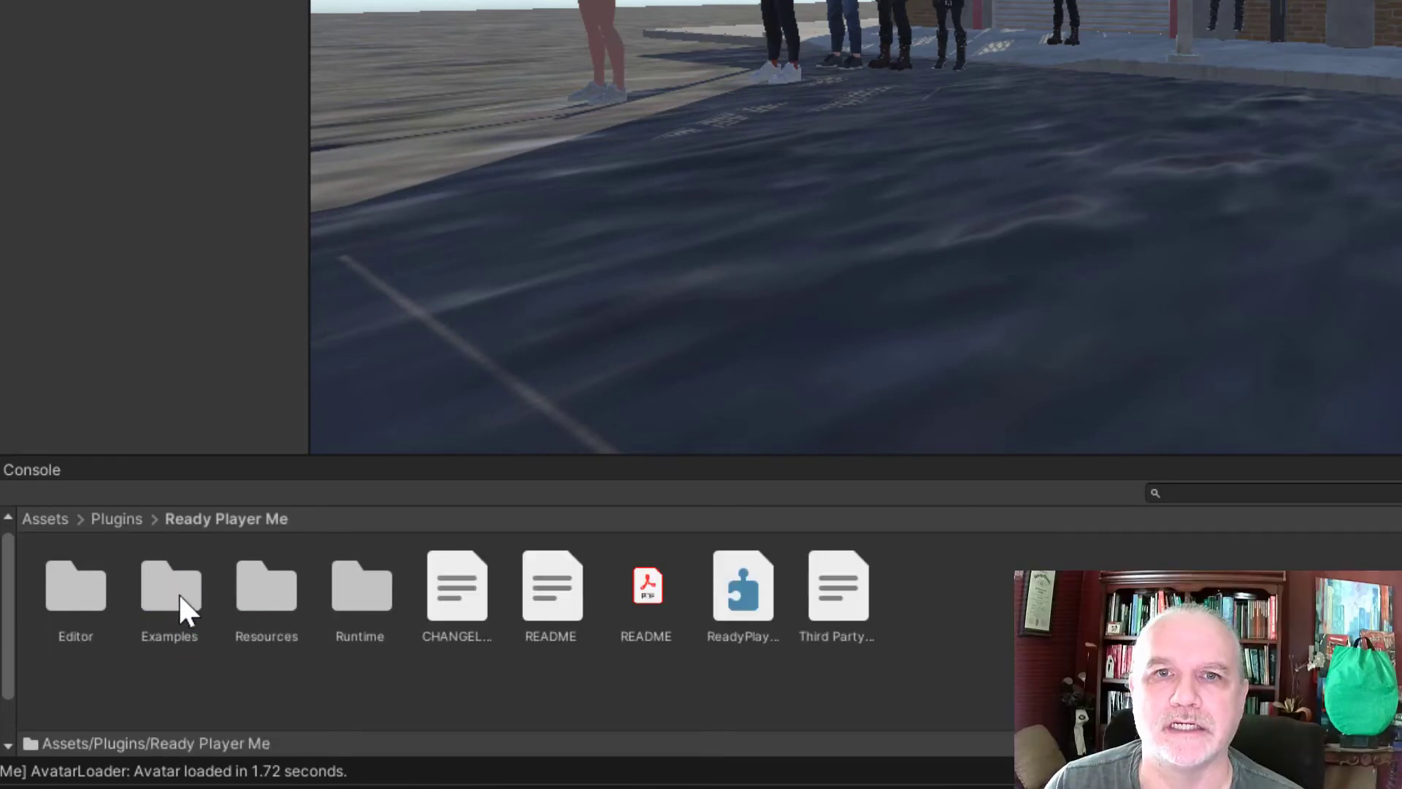
{"action": "double_click", "coordinate": [178, 593]}
{"action": "left_click", "coordinate": [220, 519]}
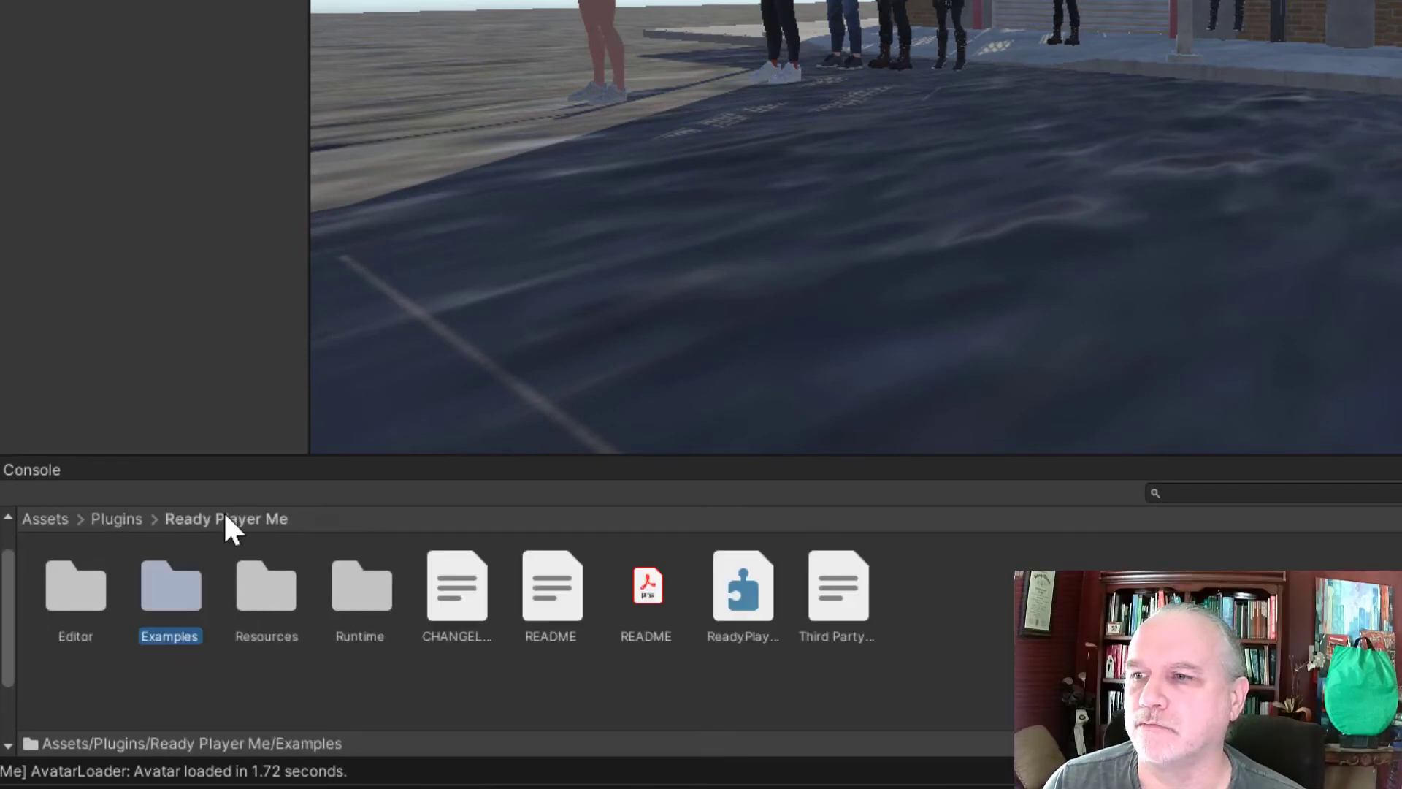
{"action": "double_click", "coordinate": [263, 591]}
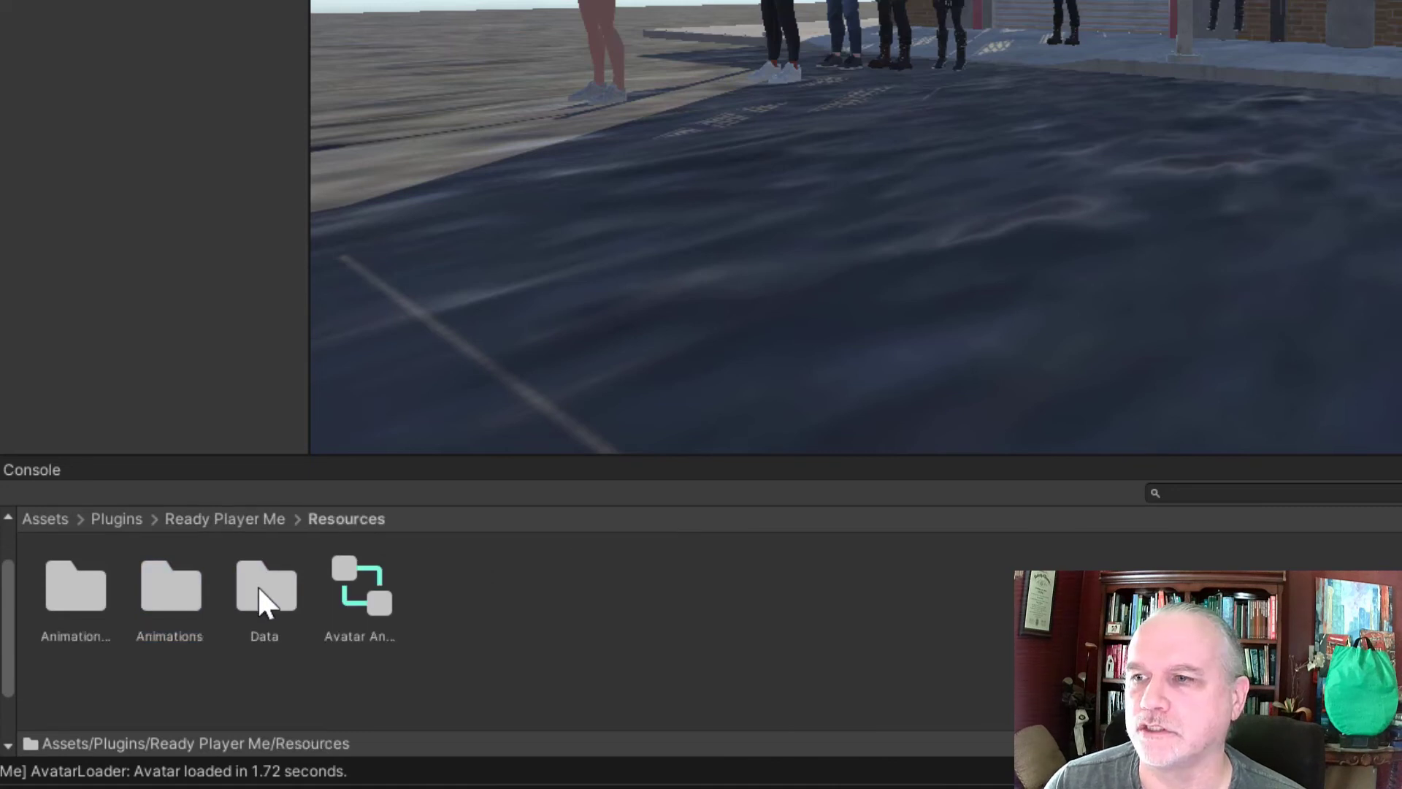
{"action": "double_click", "coordinate": [156, 598]}
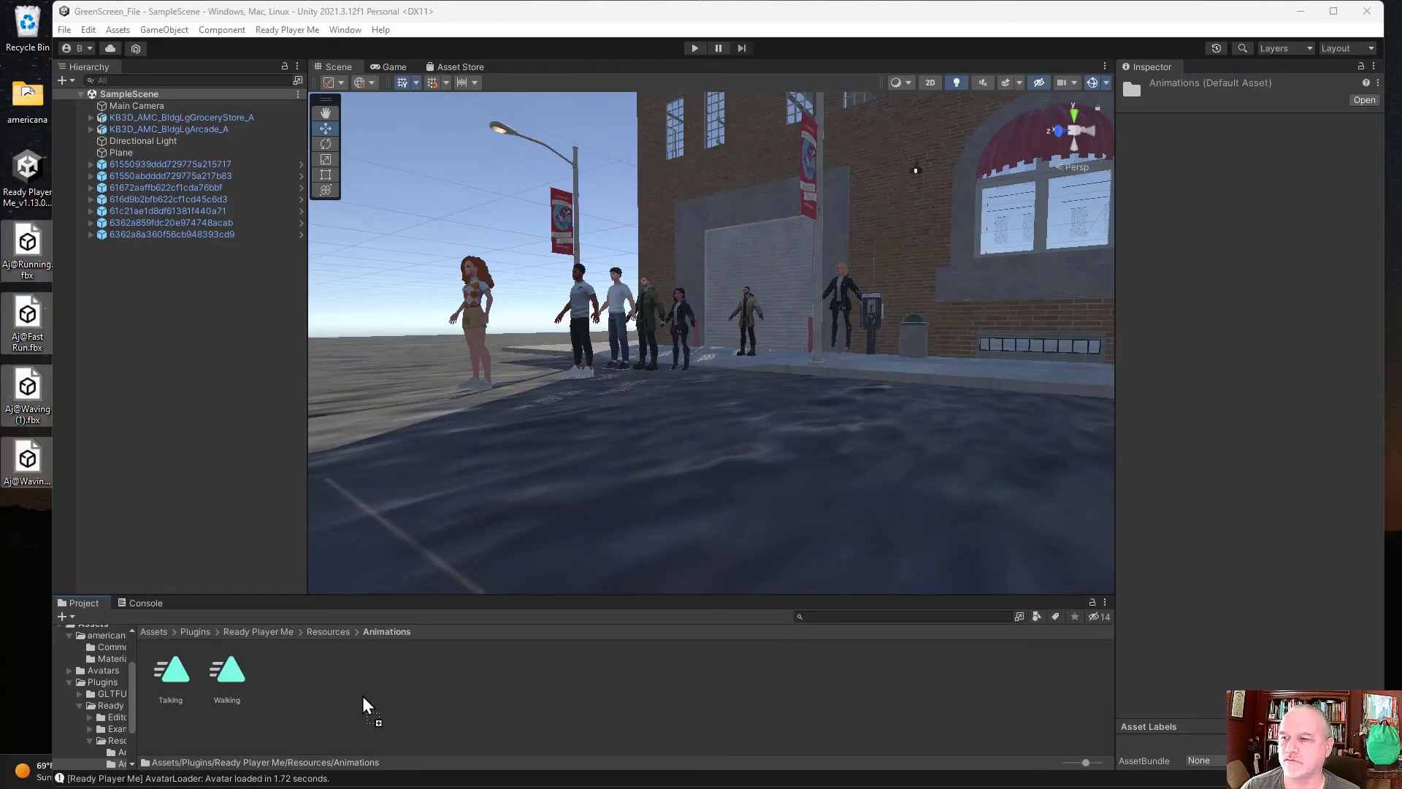
Step: Drag the four Aj@ Mixamo FBX files into the Animations folder
{"action": "left_click_drag", "start_coordinate": [365, 706], "coordinate": [364, 707]}
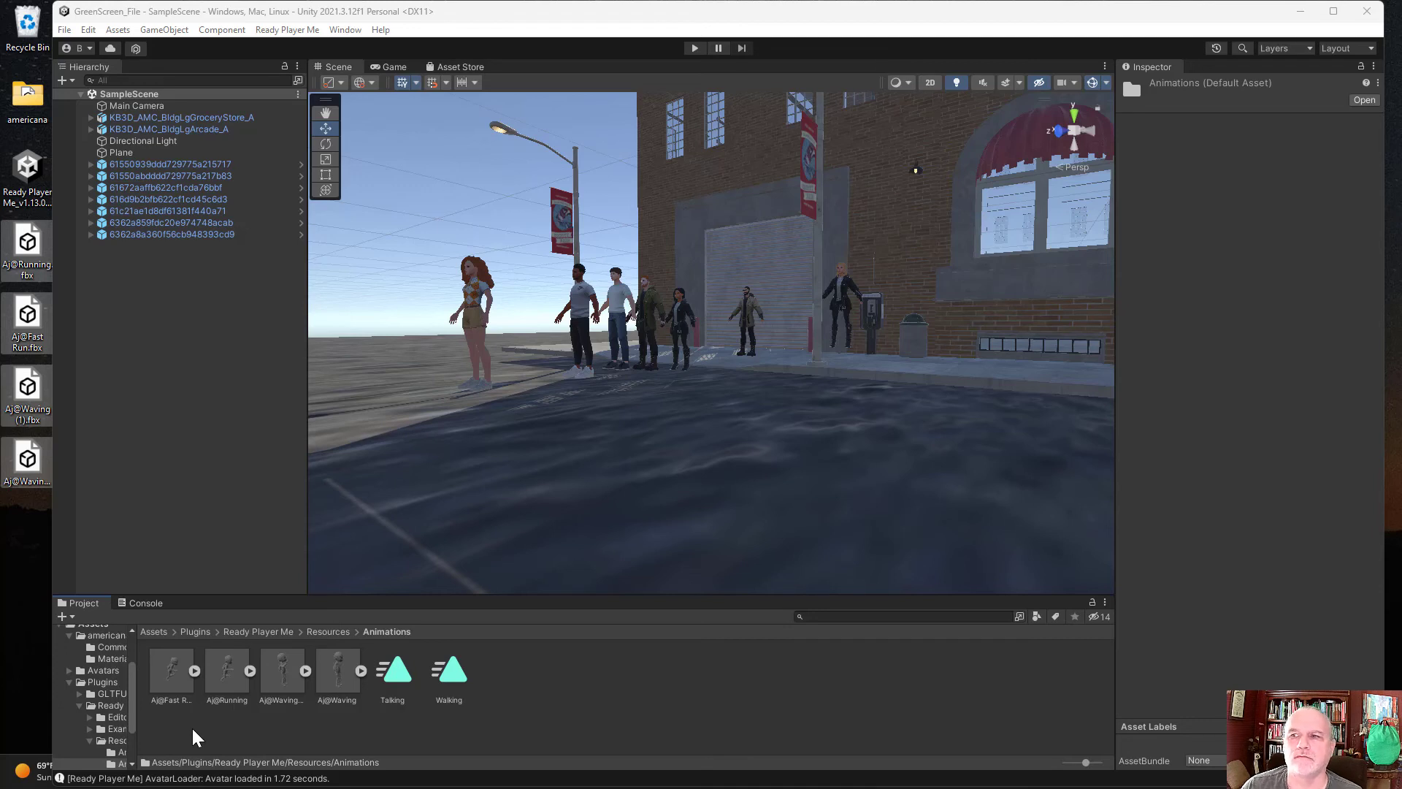
Step: Extract Animations from Aj@Fast Run, Aj@Running and both Waving FBX files, giving four clips
{"action": "right_click", "coordinate": [176, 678]}
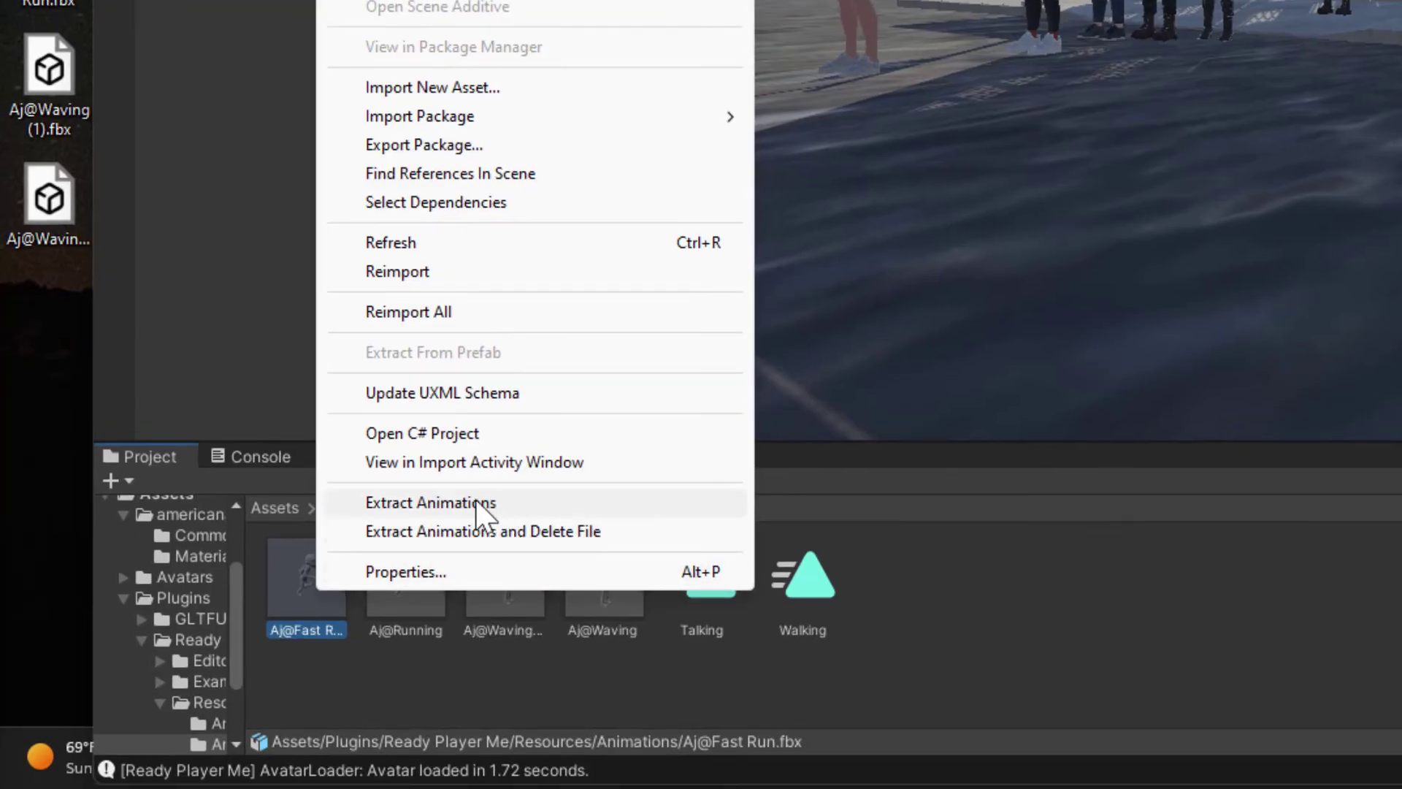
{"action": "left_click", "coordinate": [477, 504]}
{"action": "left_click", "coordinate": [400, 586]}
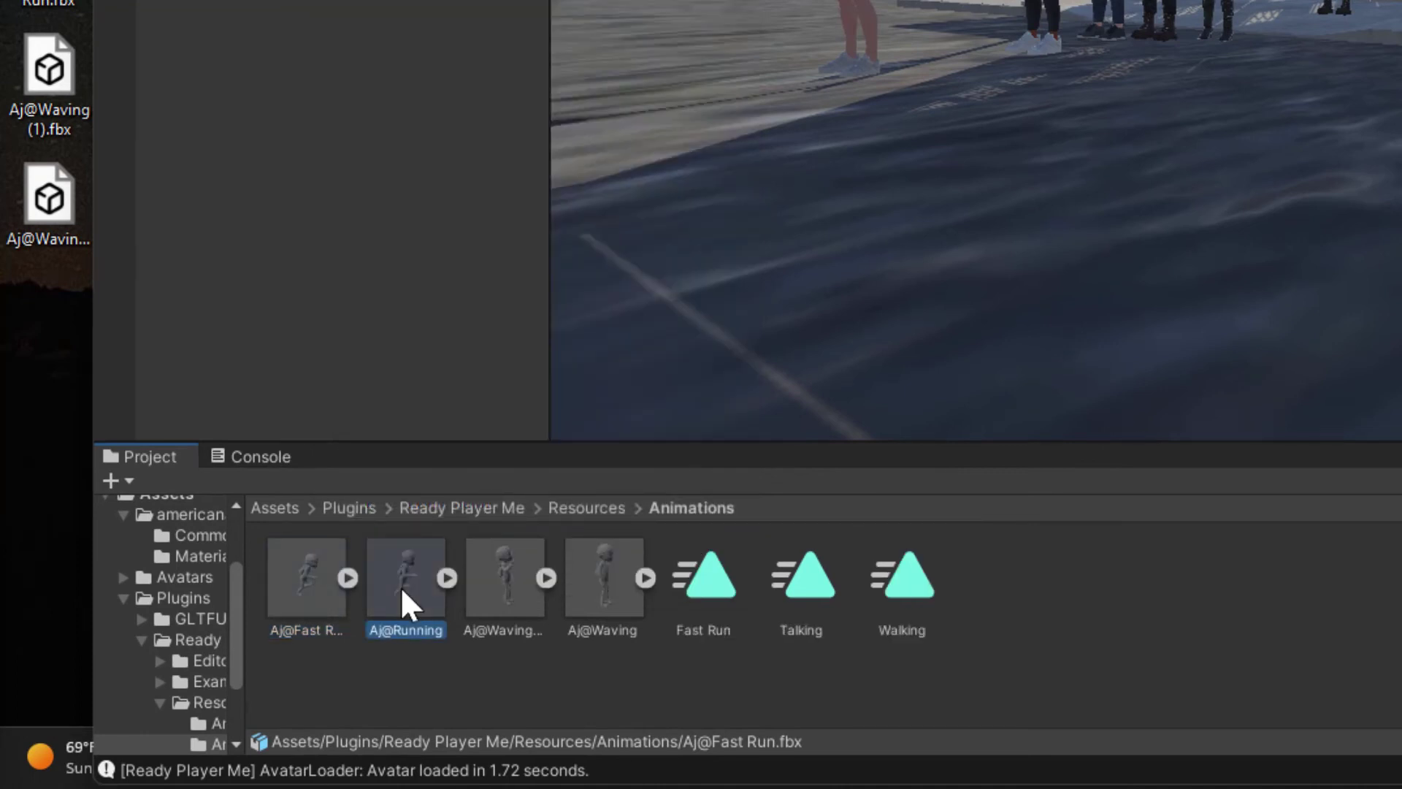
{"action": "right_click", "coordinate": [401, 586]}
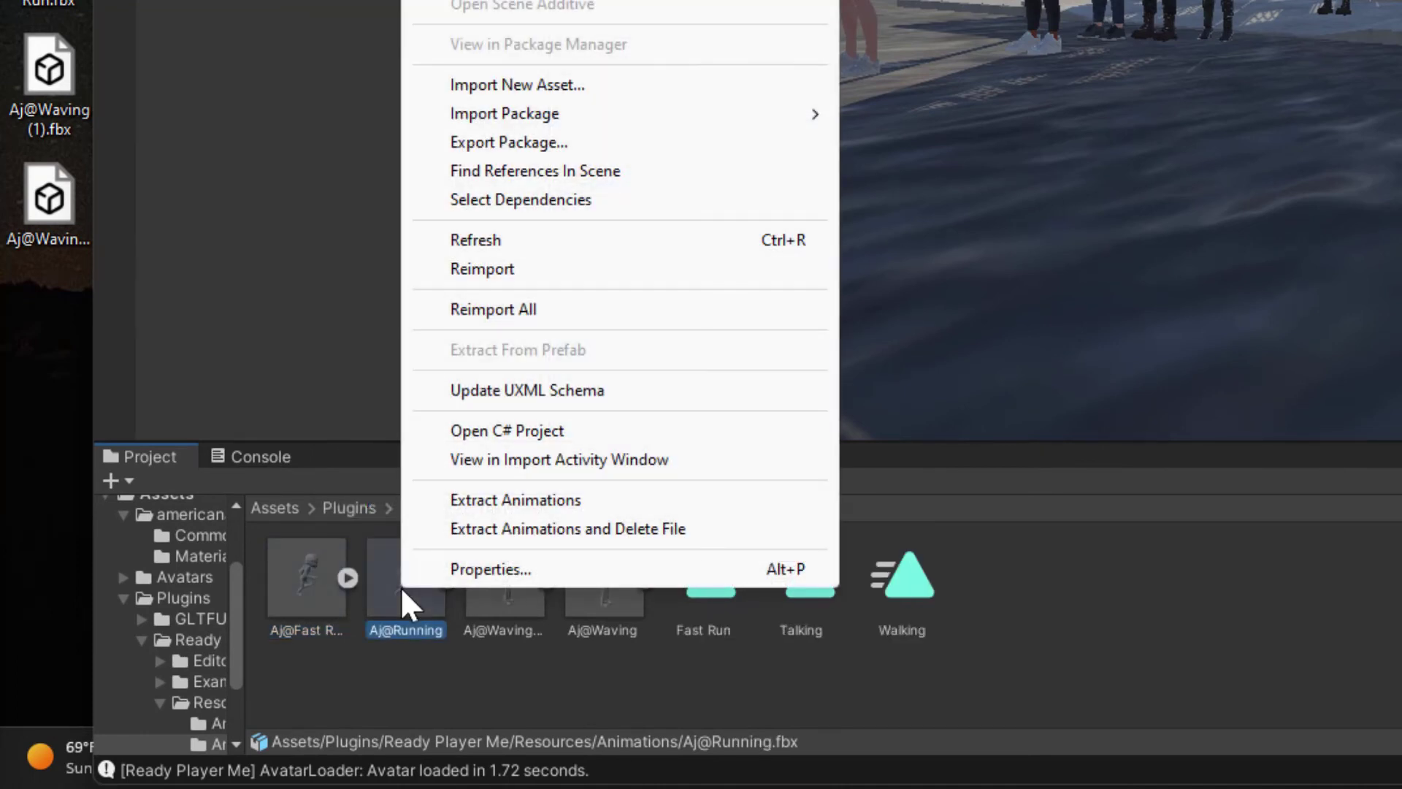
{"action": "left_click", "coordinate": [535, 499]}
{"action": "right_click", "coordinate": [517, 577]}
{"action": "left_click", "coordinate": [602, 489]}
{"action": "right_click", "coordinate": [604, 588]}
{"action": "left_click", "coordinate": [702, 495]}
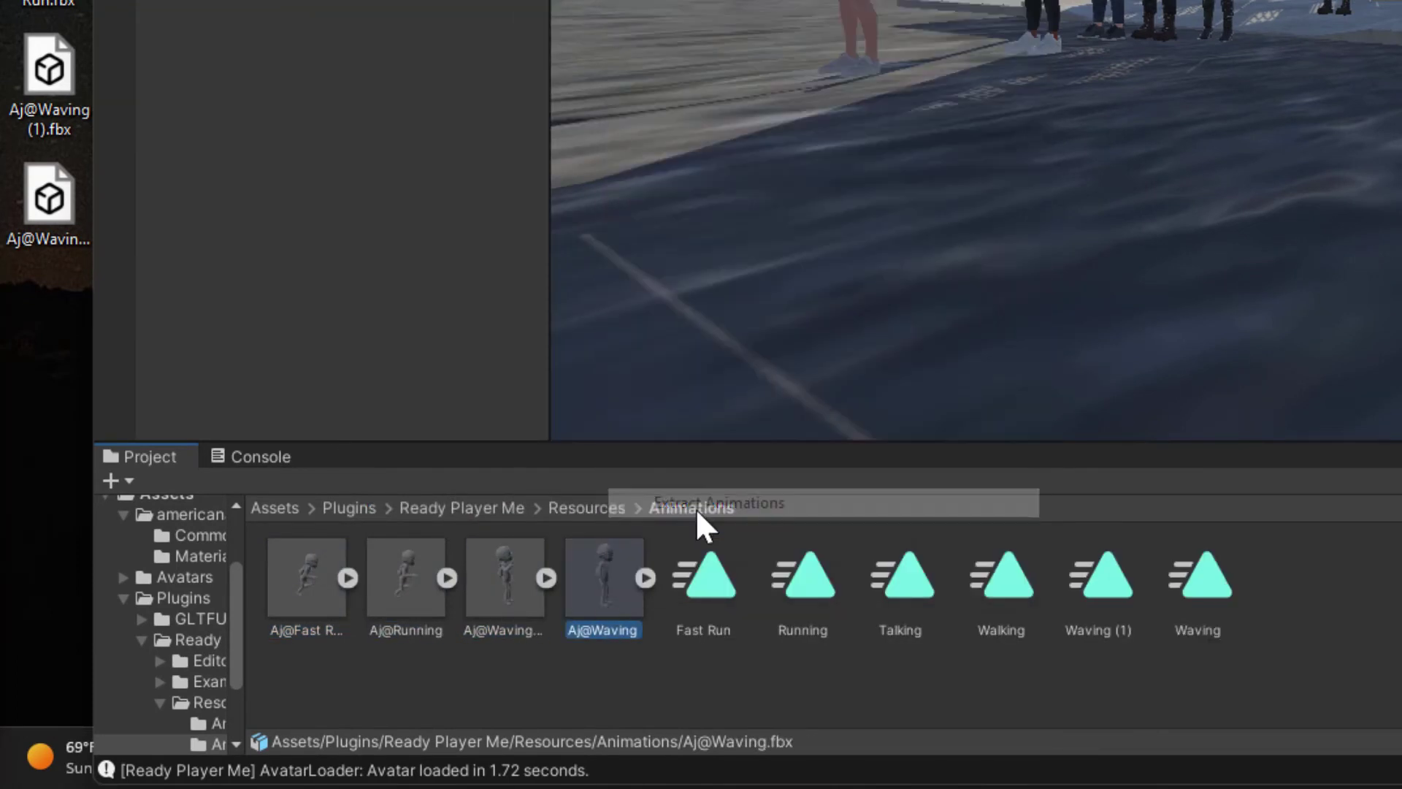